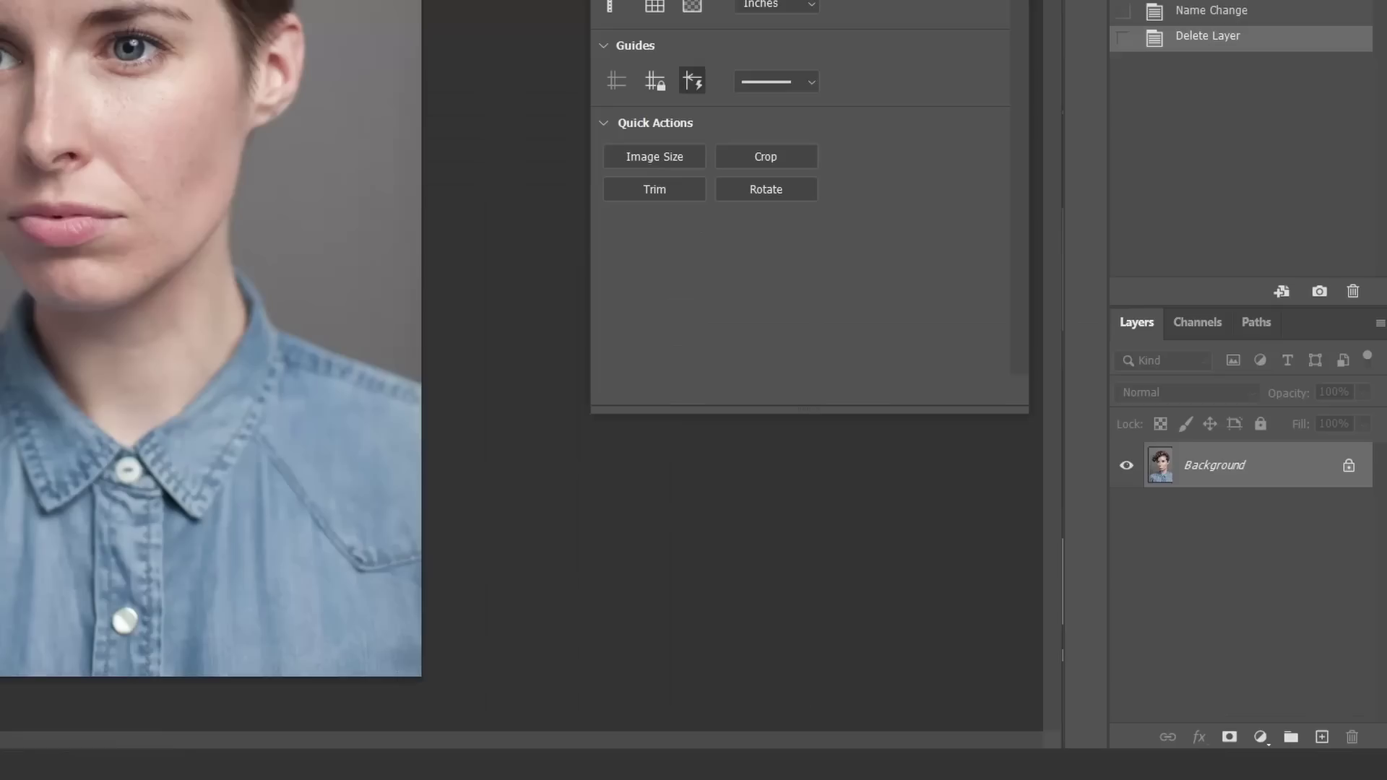
Step: Create a new layer above the background and name it Blemishes
click(1321, 737)
double_click(1200, 466)
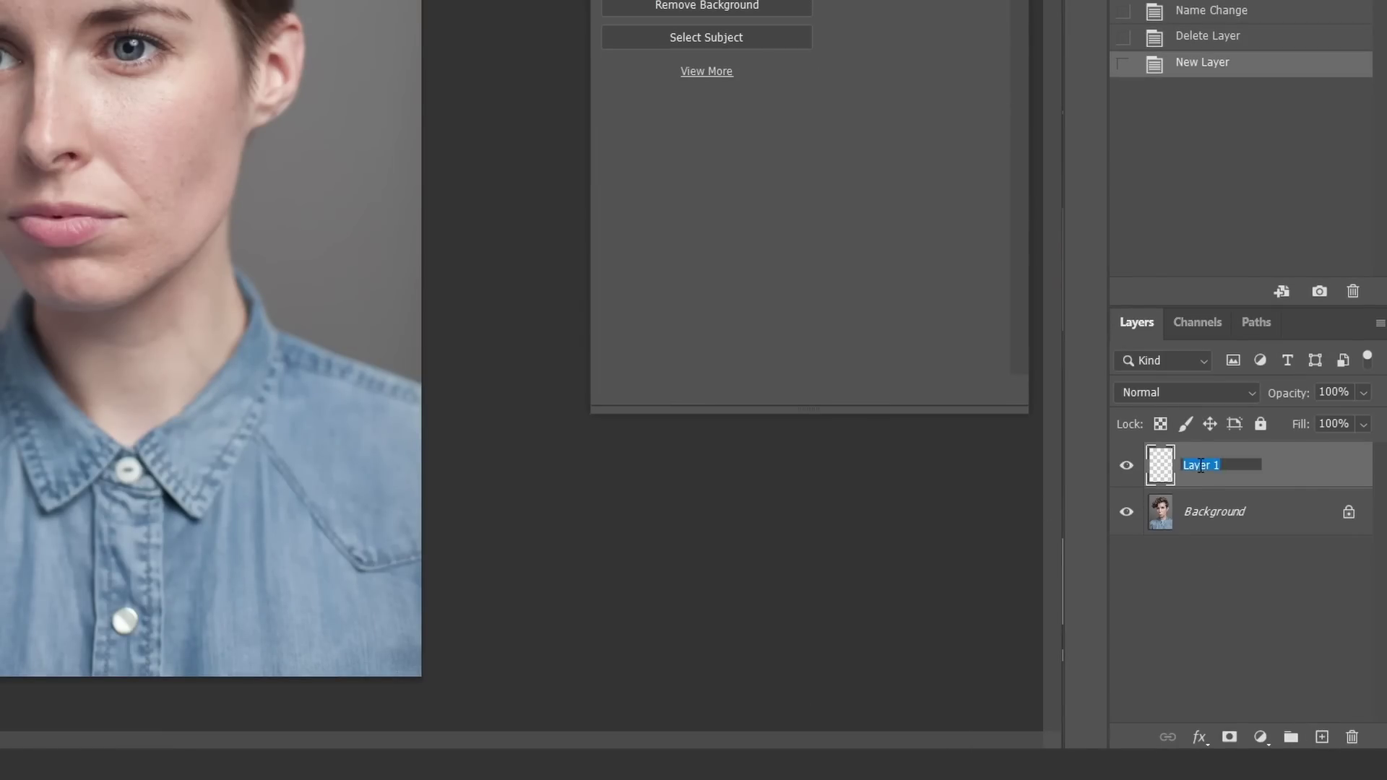
text(Blemishe4s)
click(1318, 453)
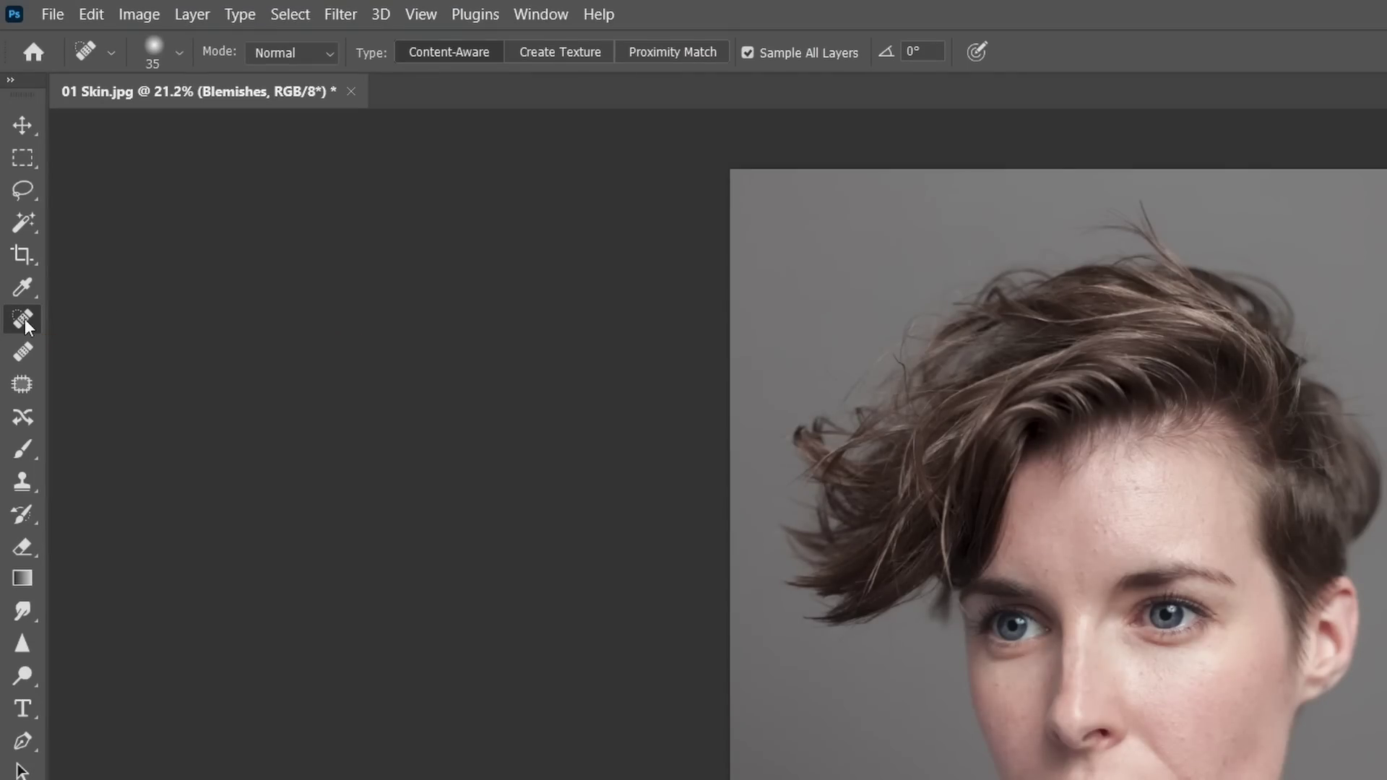
Step: Lower the hardness of the Spot Healing Brush and close its brush settings
click(176, 55)
mouse_move(41, 180)
mouse_down()
mouse_move(119, 184)
mouse_move(14, 180)
mouse_up()
click(550, 252)
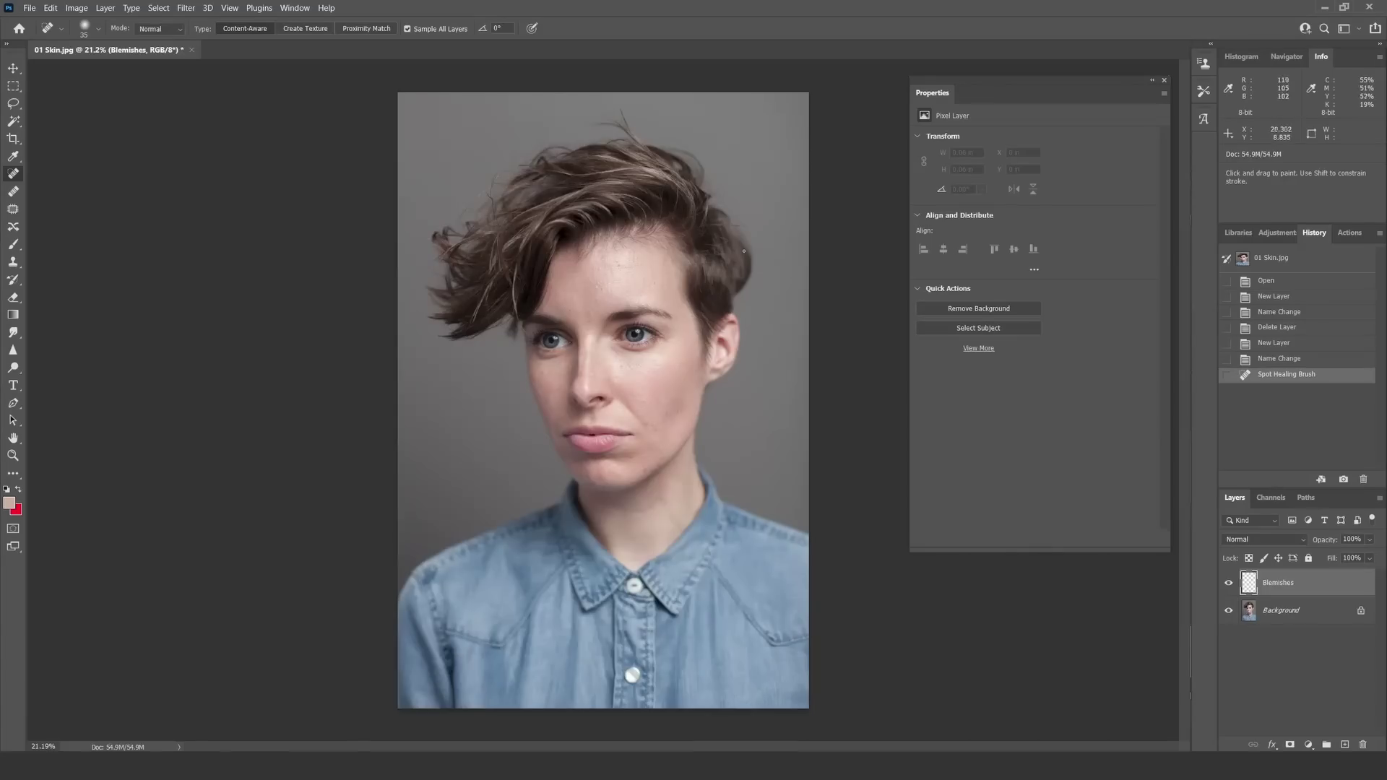
Step: Enlarge the Spot Healing Brush to 45 px and heal the spots on the forehead above the inner brow on the hair-covered side
scroll(1059, 471, up, 4)
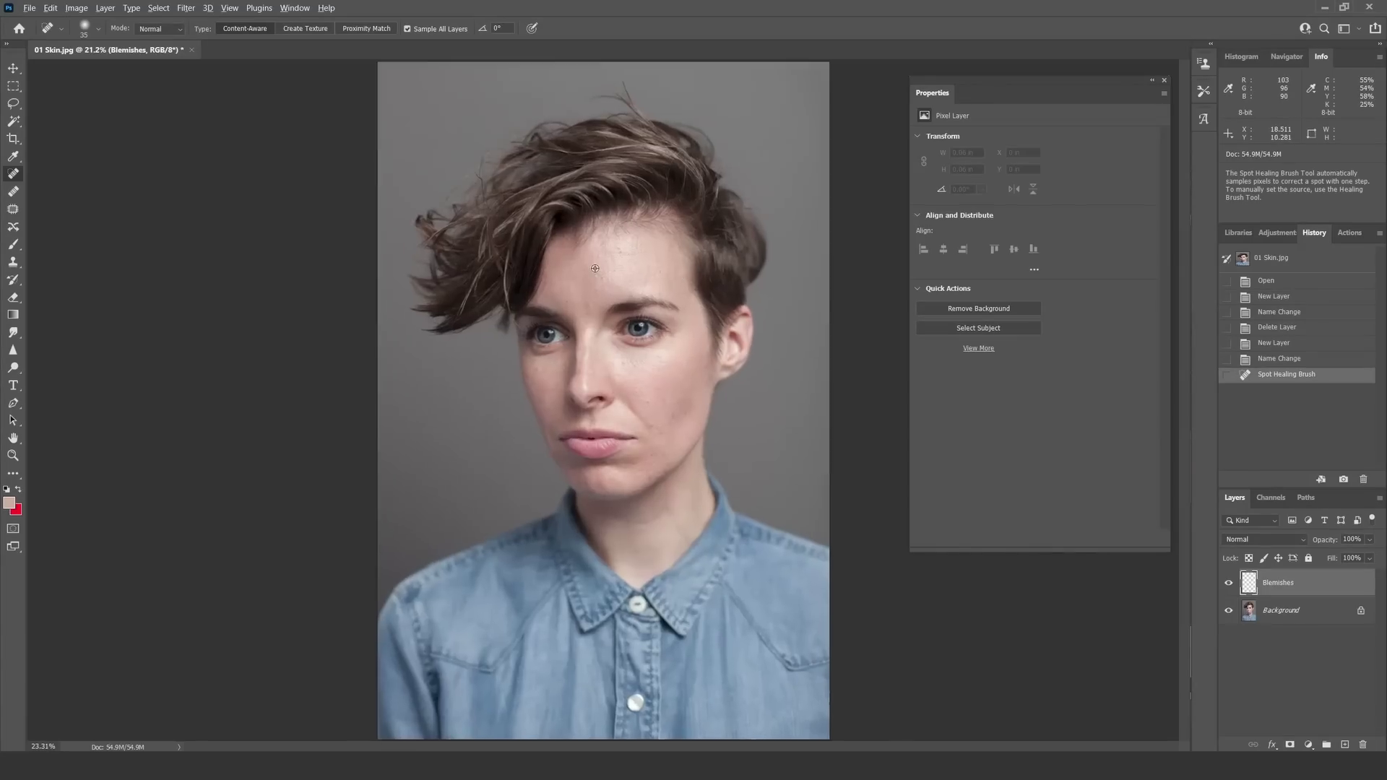
scroll(576, 258, up, 3)
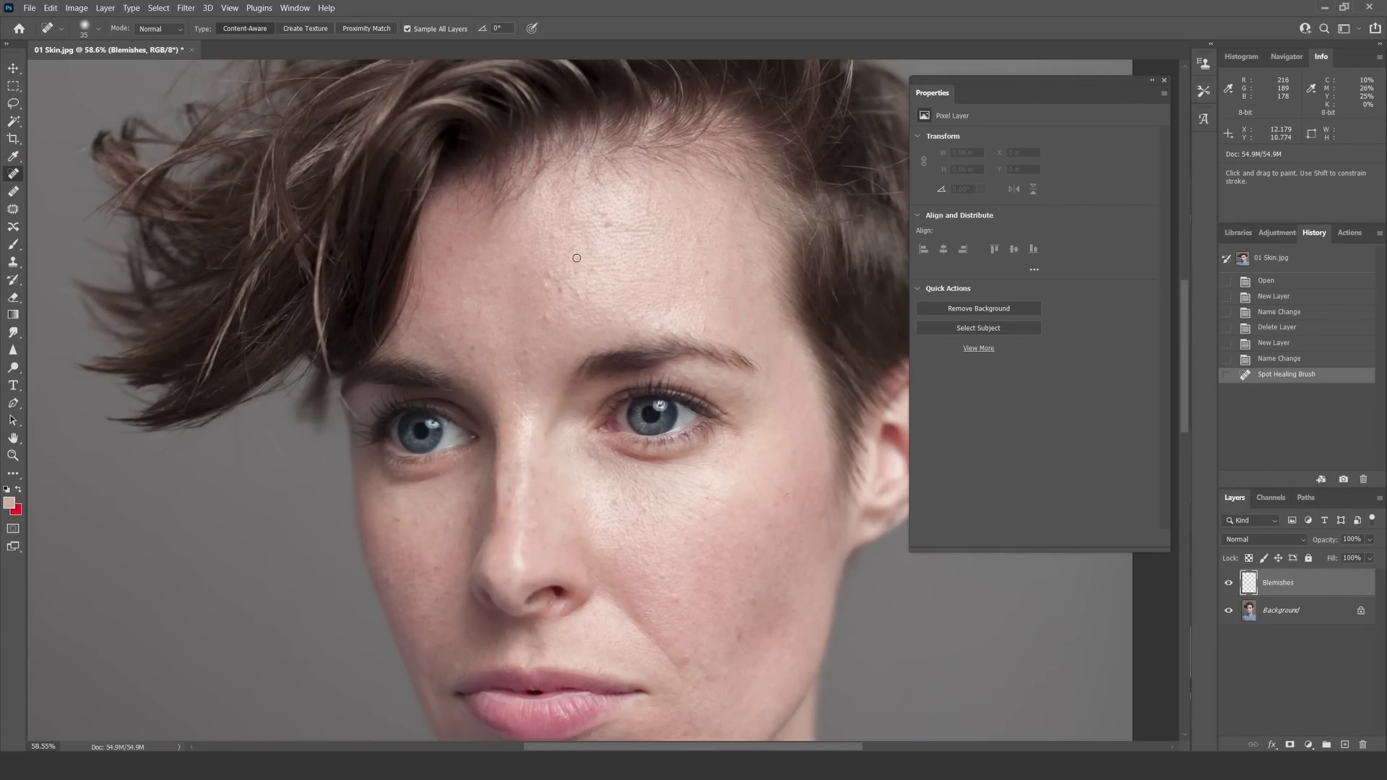
scroll(509, 271, up, 1)
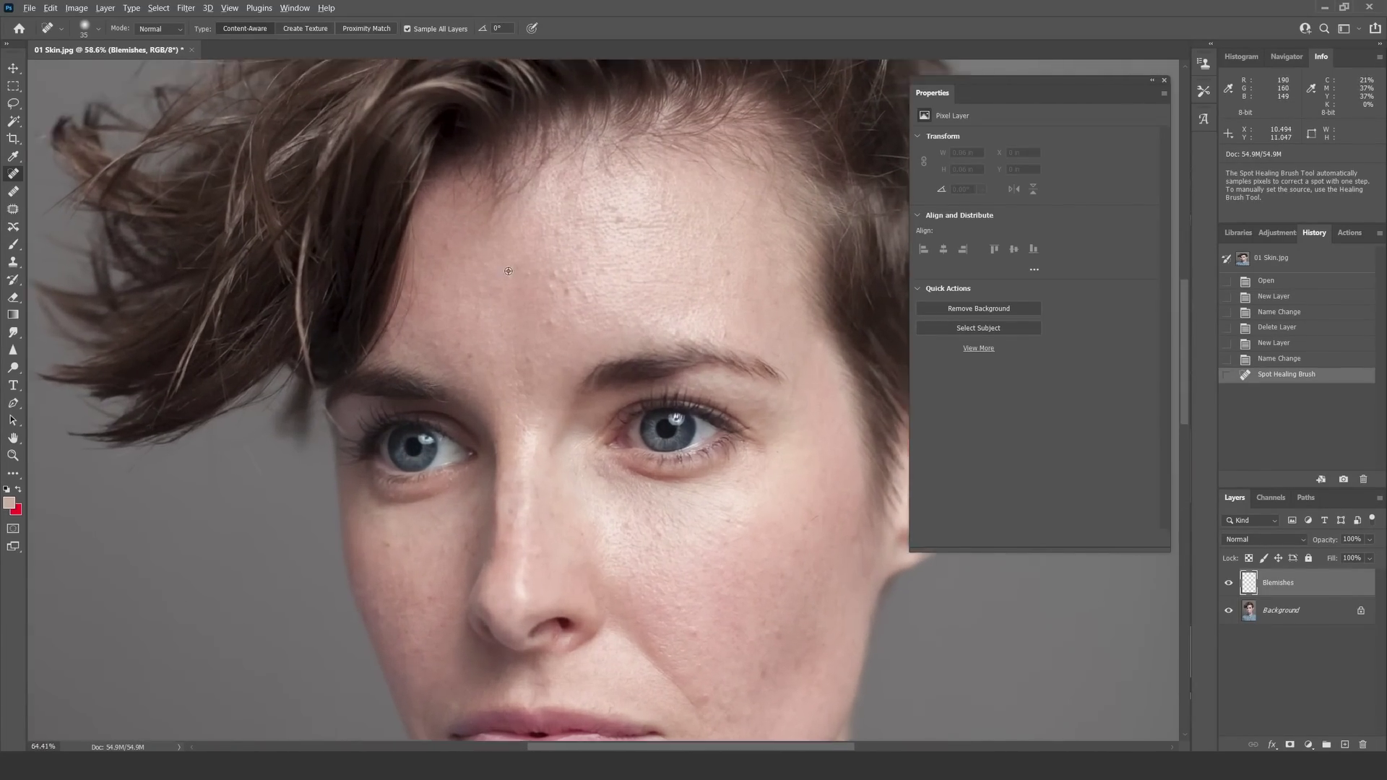
scroll(508, 271, up, 3)
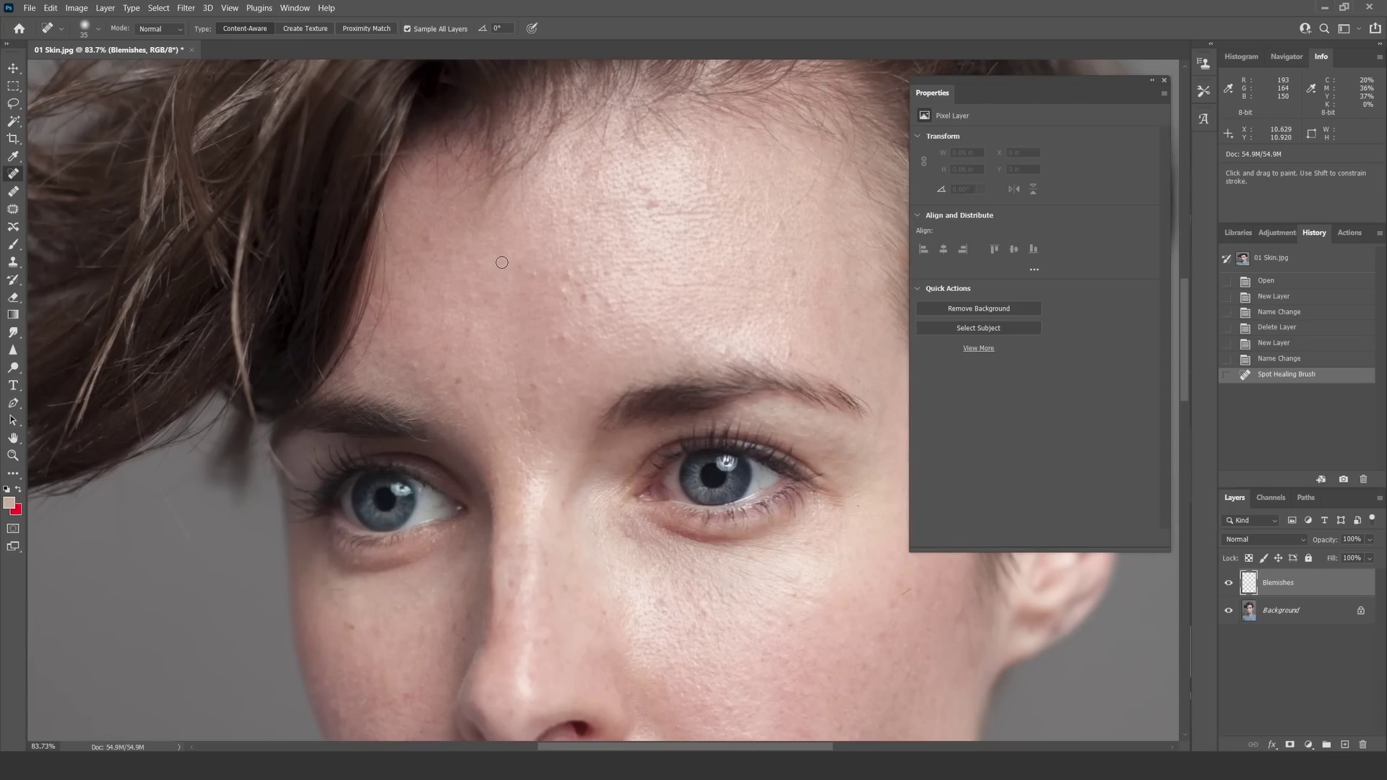
key(bracketright)
key(bracketright)
key(bracketright)
key(bracketright)
key(bracketright)
key(bracketright)
key(bracketright)
key(bracketright)
key(bracketright)
key(bracketright)
key(bracketright)
key(bracketright)
key(bracketright)
key(bracketleft)
key(bracketleft)
key(bracketleft)
key(bracketleft)
key(bracketleft)
key(bracketleft)
key(bracketleft)
key(bracketleft)
key(bracketleft)
key(bracketleft)
key(bracketleft)
key(bracketleft)
key(bracketleft)
click(416, 364)
click(466, 335)
click(450, 353)
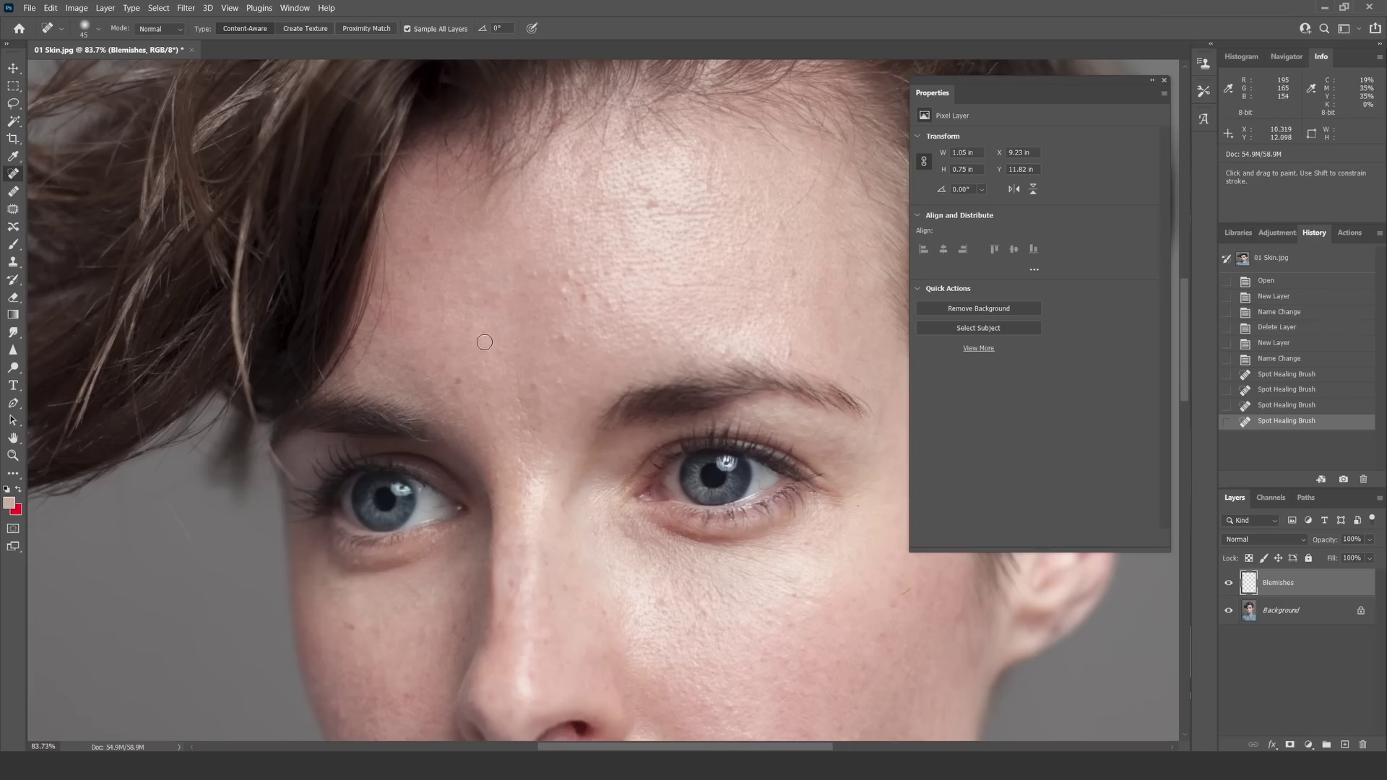
Step: Heal the small spots in the centre of the forehead just above and between the eyebrows
click(561, 381)
click(558, 335)
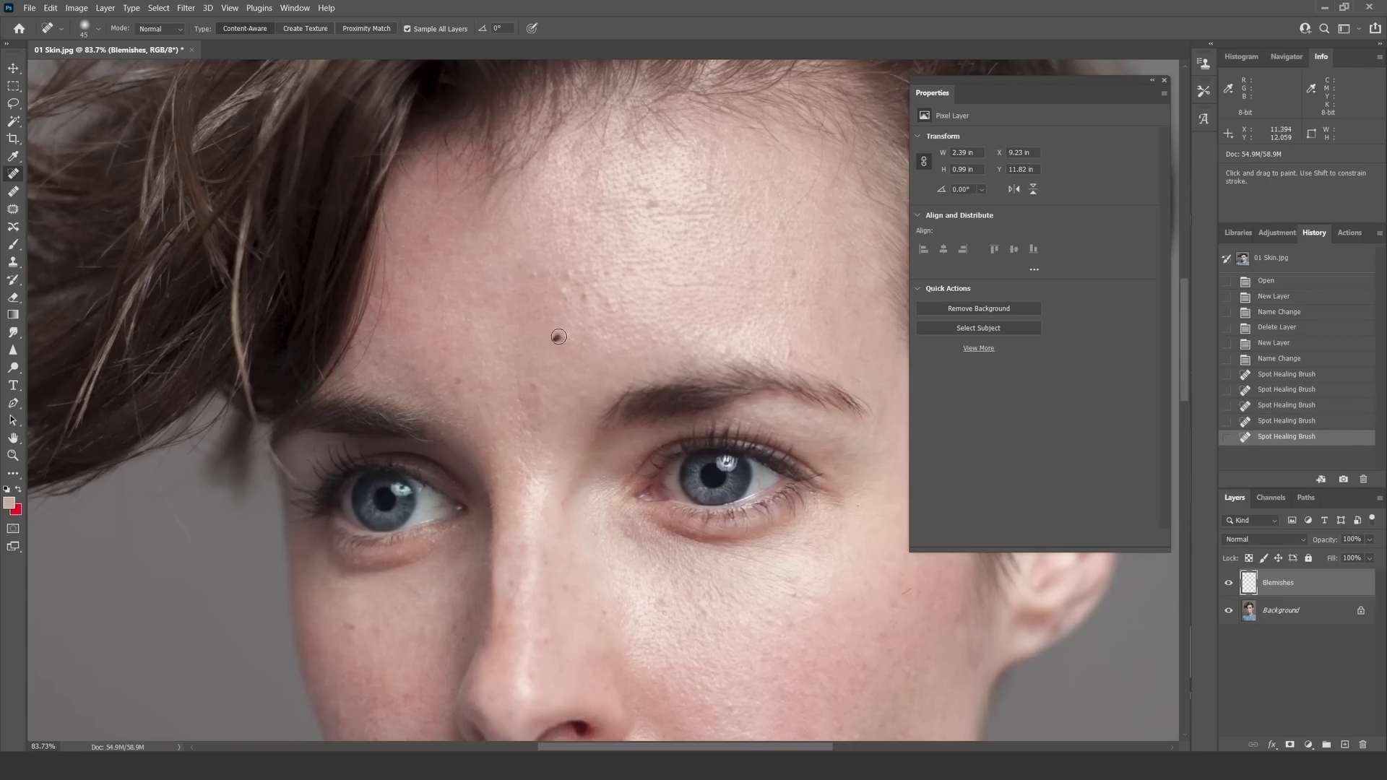
click(566, 336)
click(578, 341)
click(588, 347)
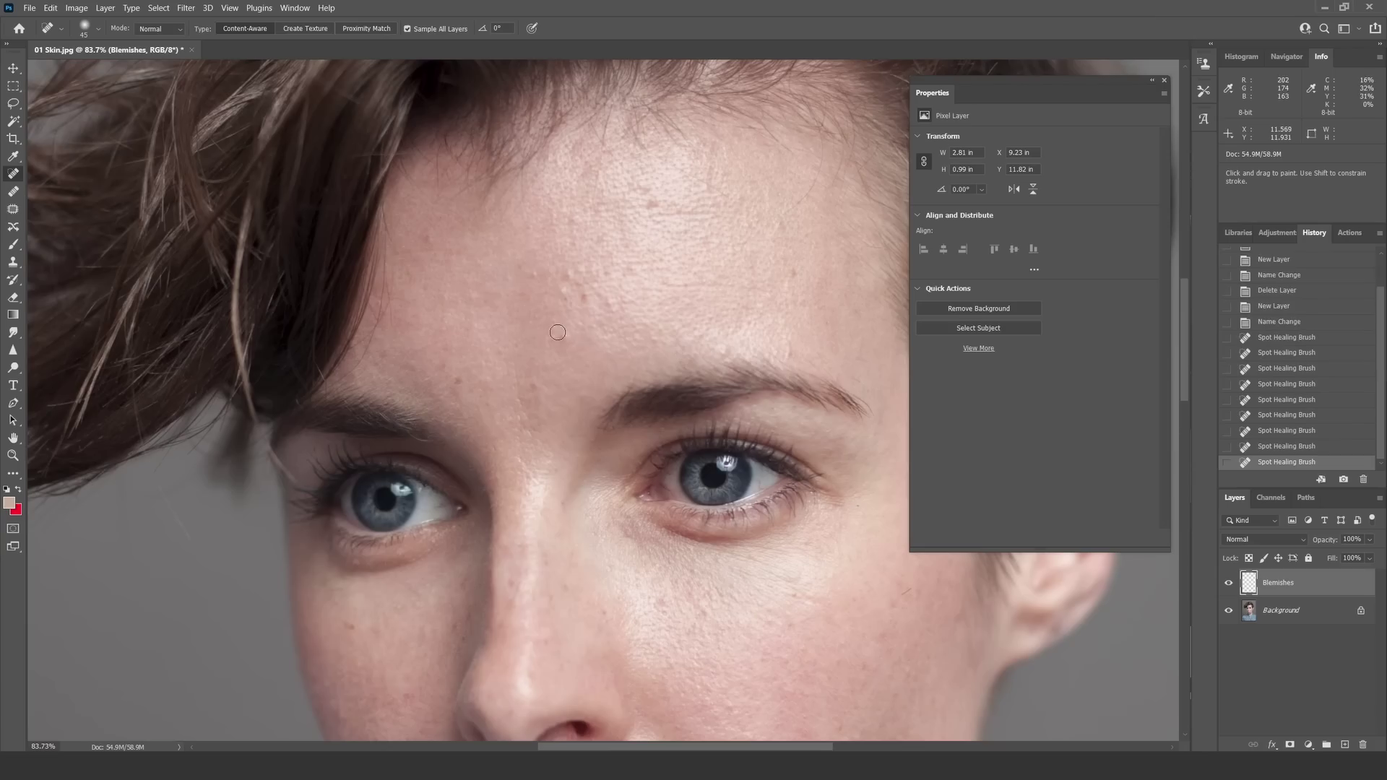
click(568, 334)
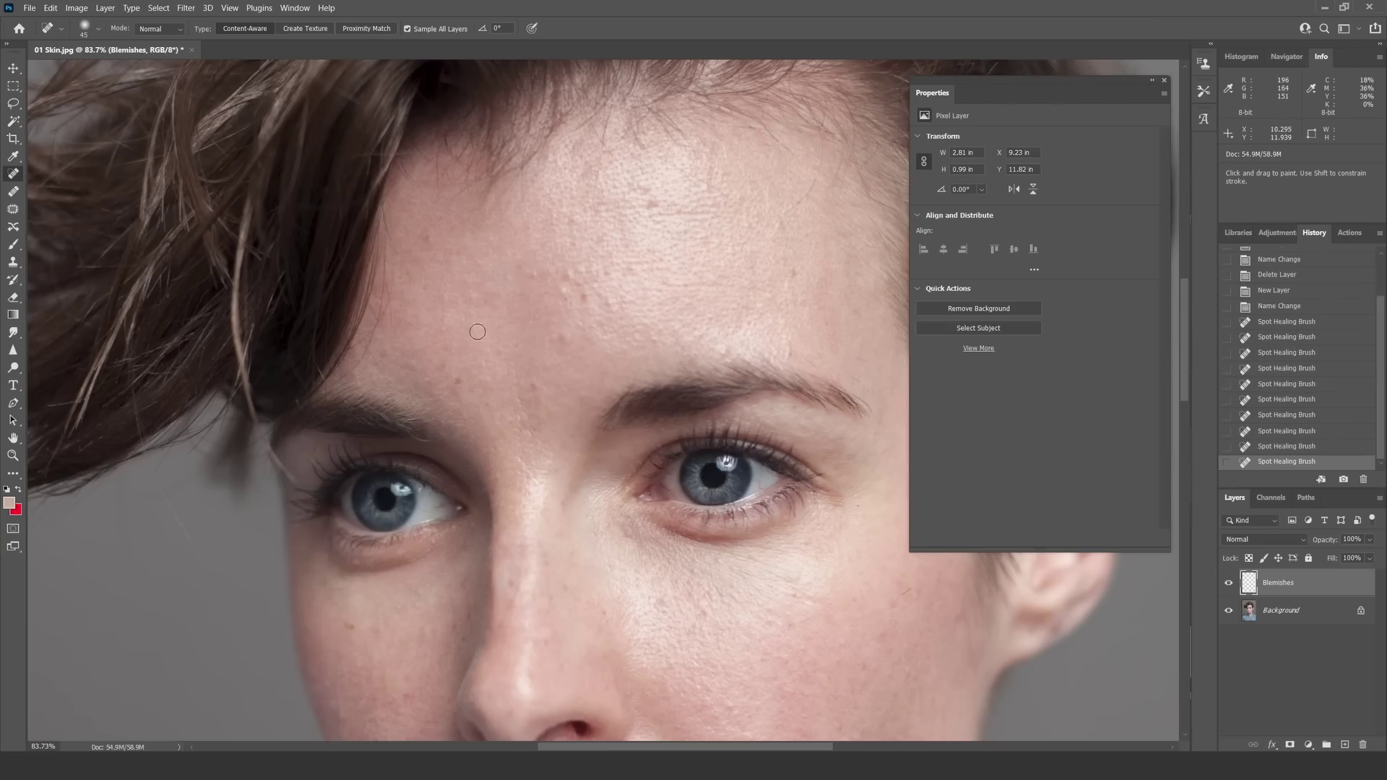
Step: Try healing across the middle of the forehead, then undo the last healing stroke
drag(473, 332, 621, 302)
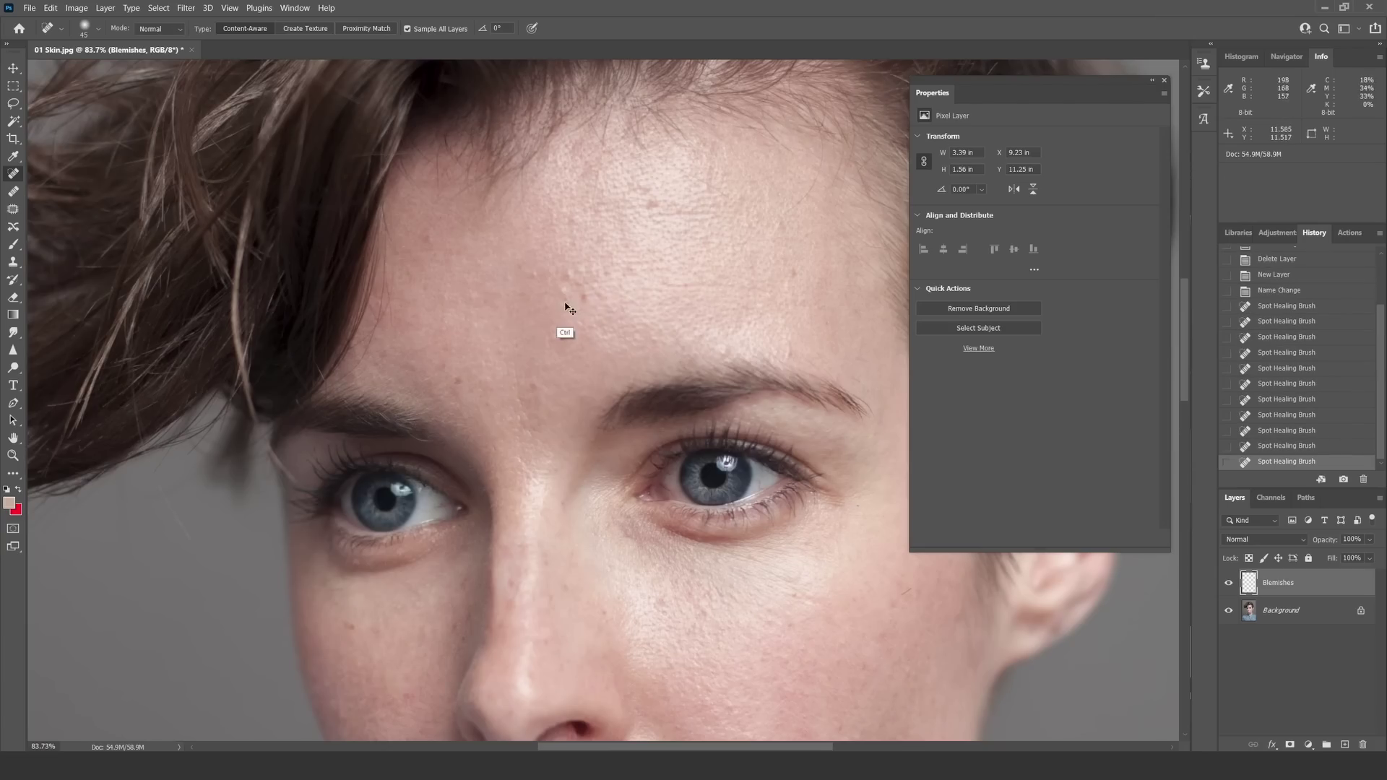
key(ctrl+z)
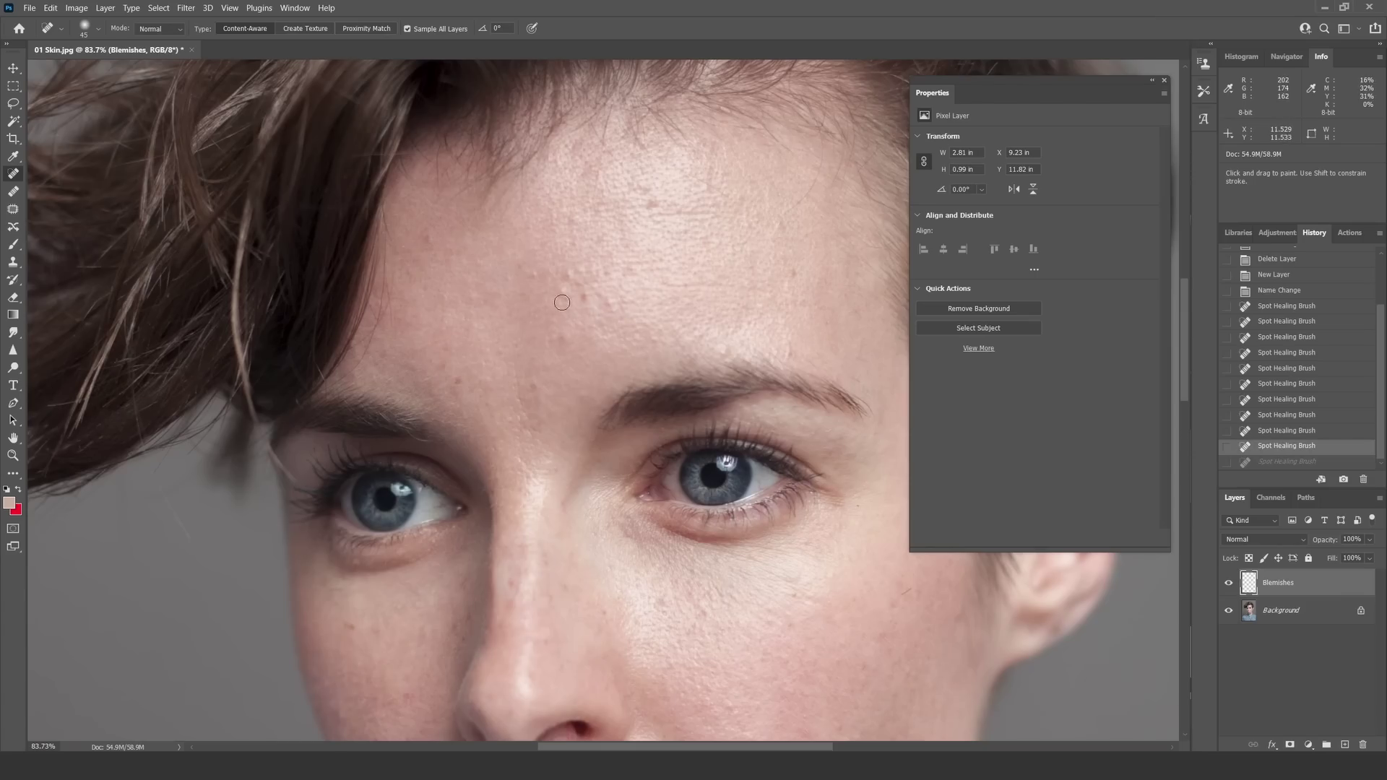
Step: Heal the remaining forehead blemishes, from the bumps in the centre to the spots near the hairline and between the brows
mouse_move(568, 288)
mouse_down()
mouse_move(561, 270)
mouse_move(574, 273)
mouse_move(545, 276)
mouse_up()
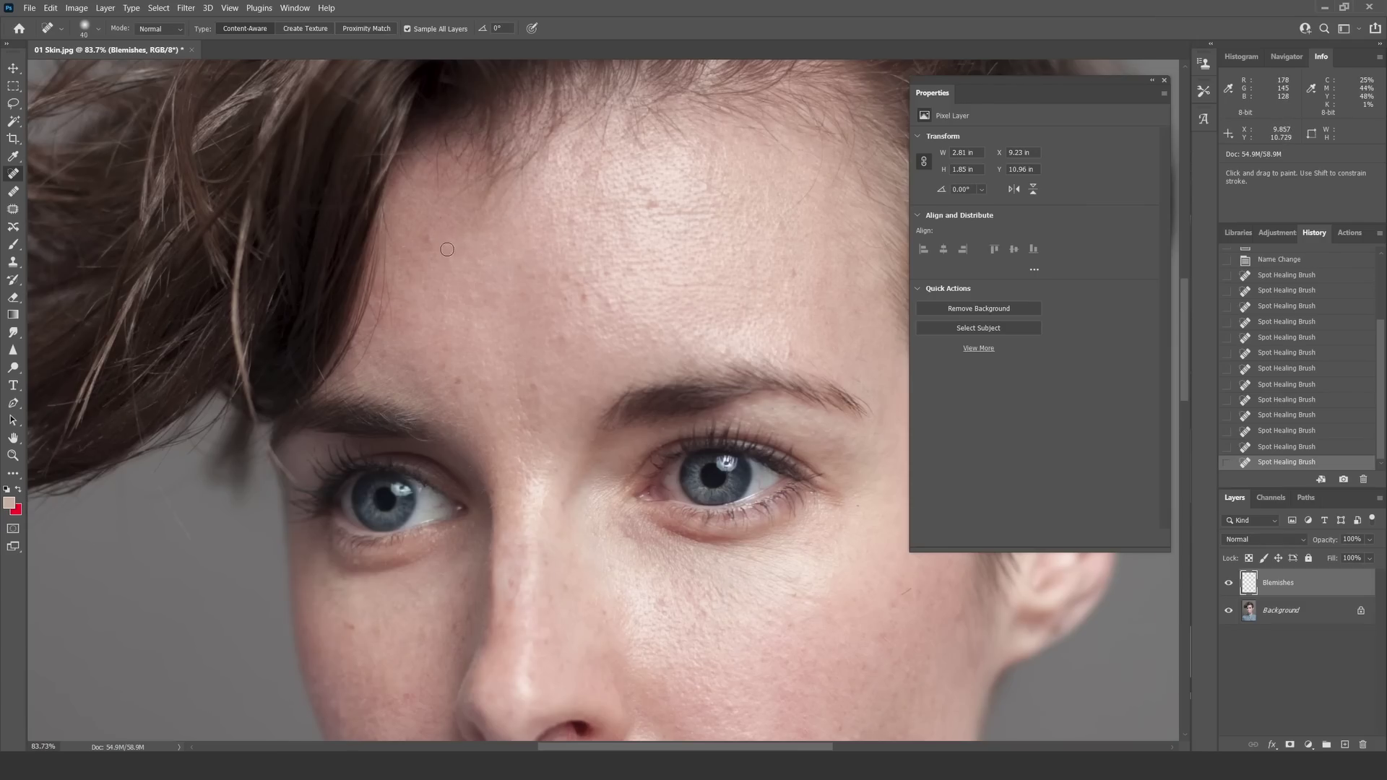
key(bracketright)
click(430, 239)
click(587, 294)
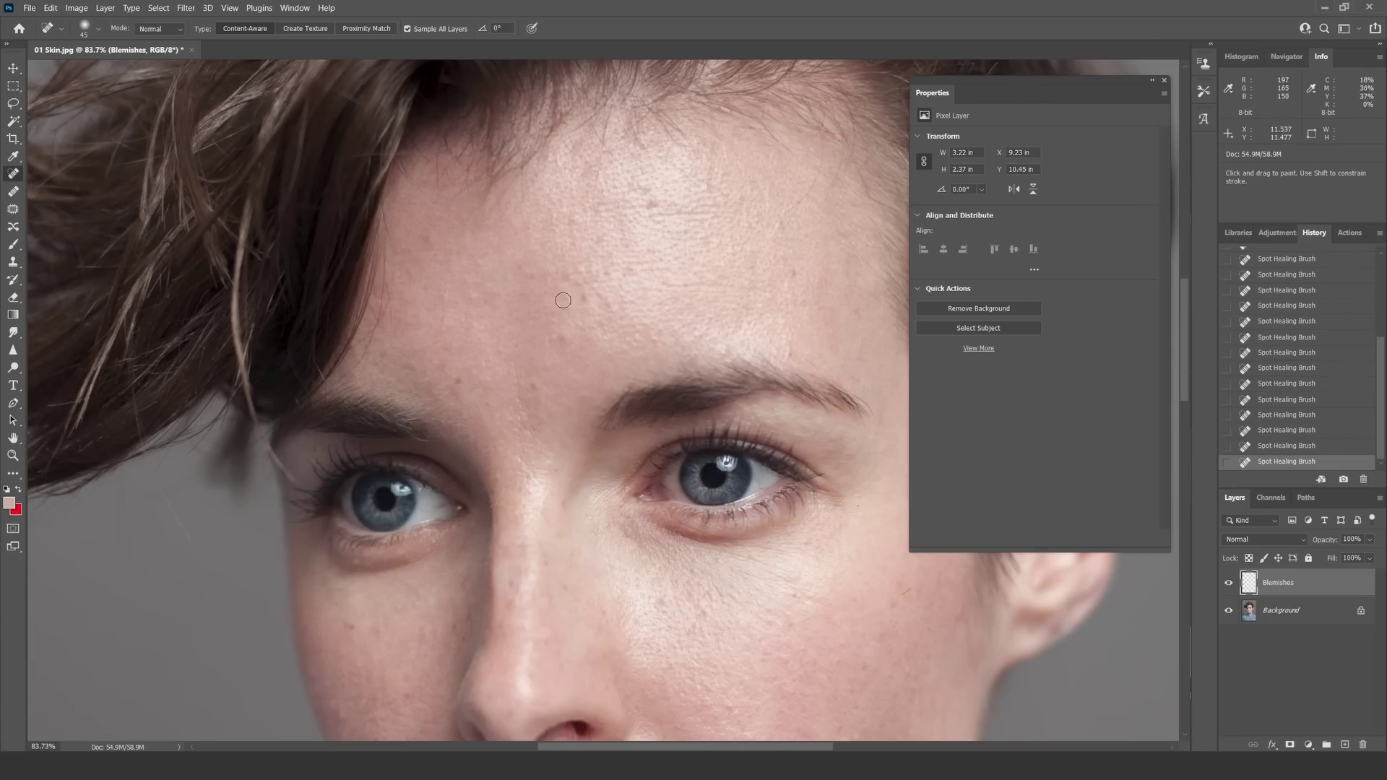
click(565, 301)
click(533, 386)
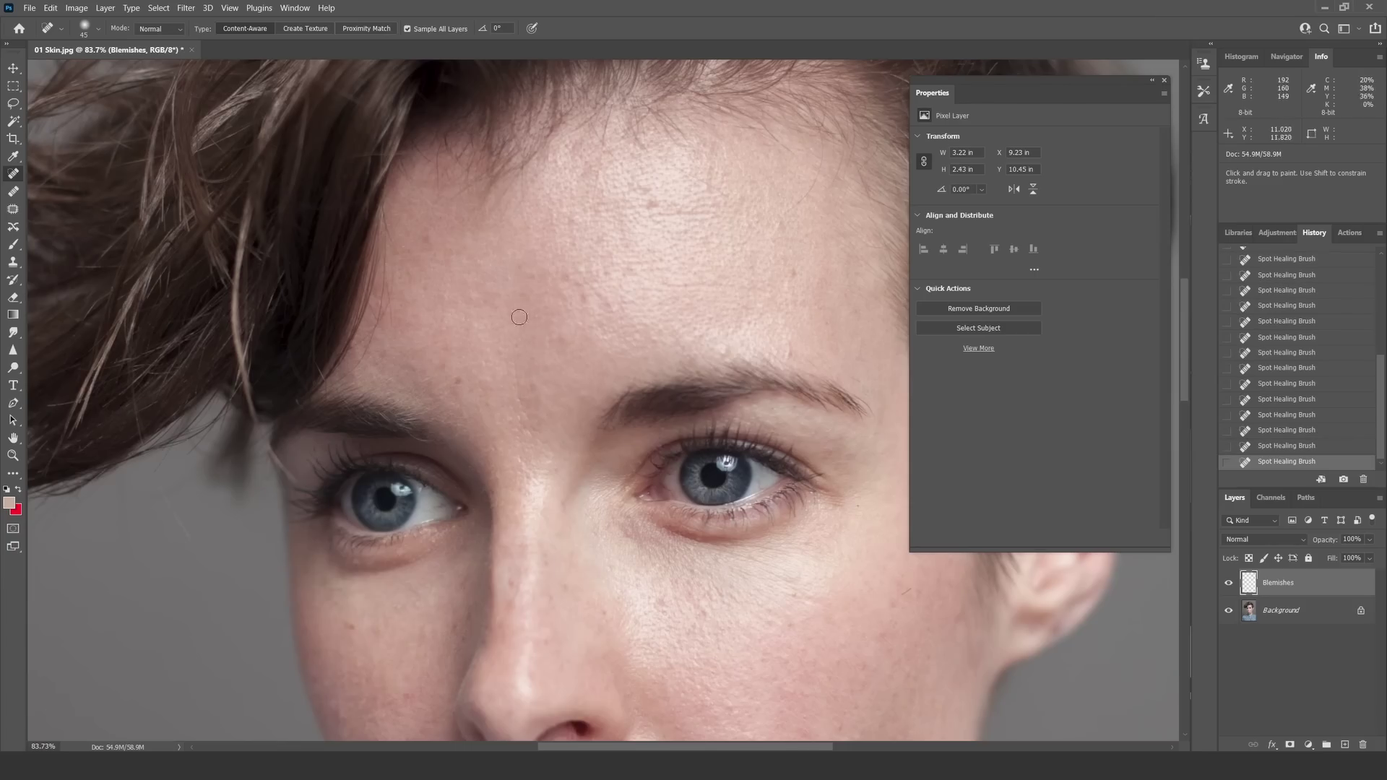
click(462, 379)
click(645, 189)
drag(666, 188, 722, 163)
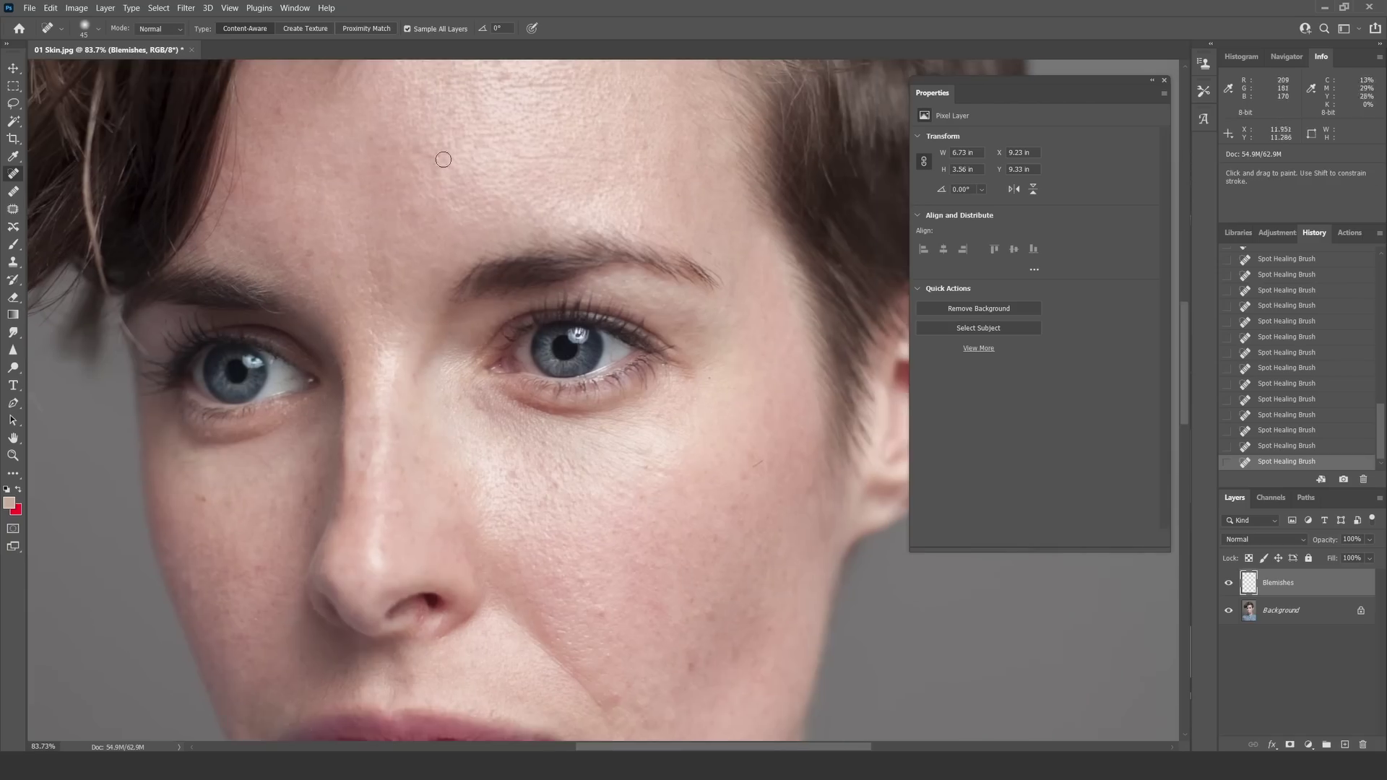
Step: Heal the spots on the cheek beside the mouth fold and below the opposite eye
scroll(447, 281, down, 3)
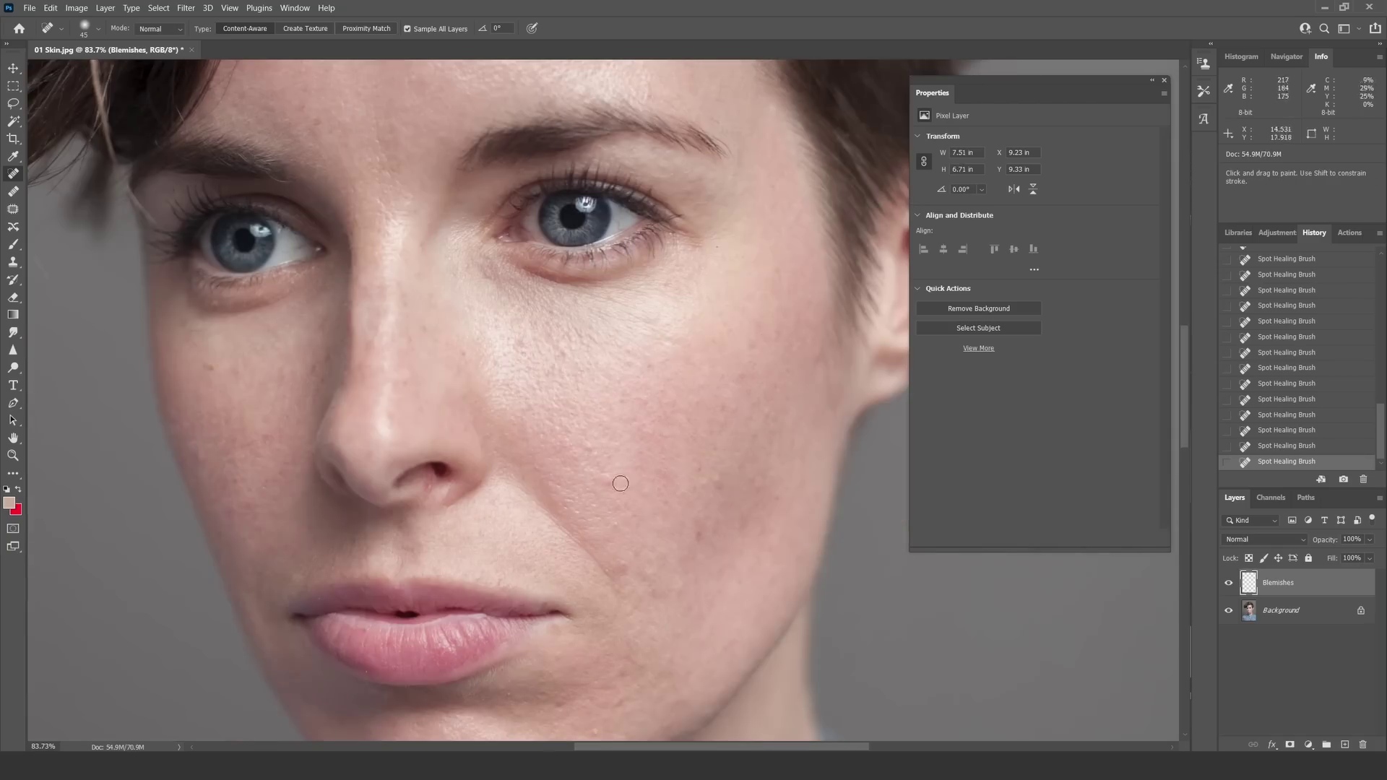
click(629, 562)
click(221, 306)
Step: Heal the spots on the chin and along the lower jaw
scroll(227, 371, down, 6)
scroll(228, 370, right, 1)
click(459, 505)
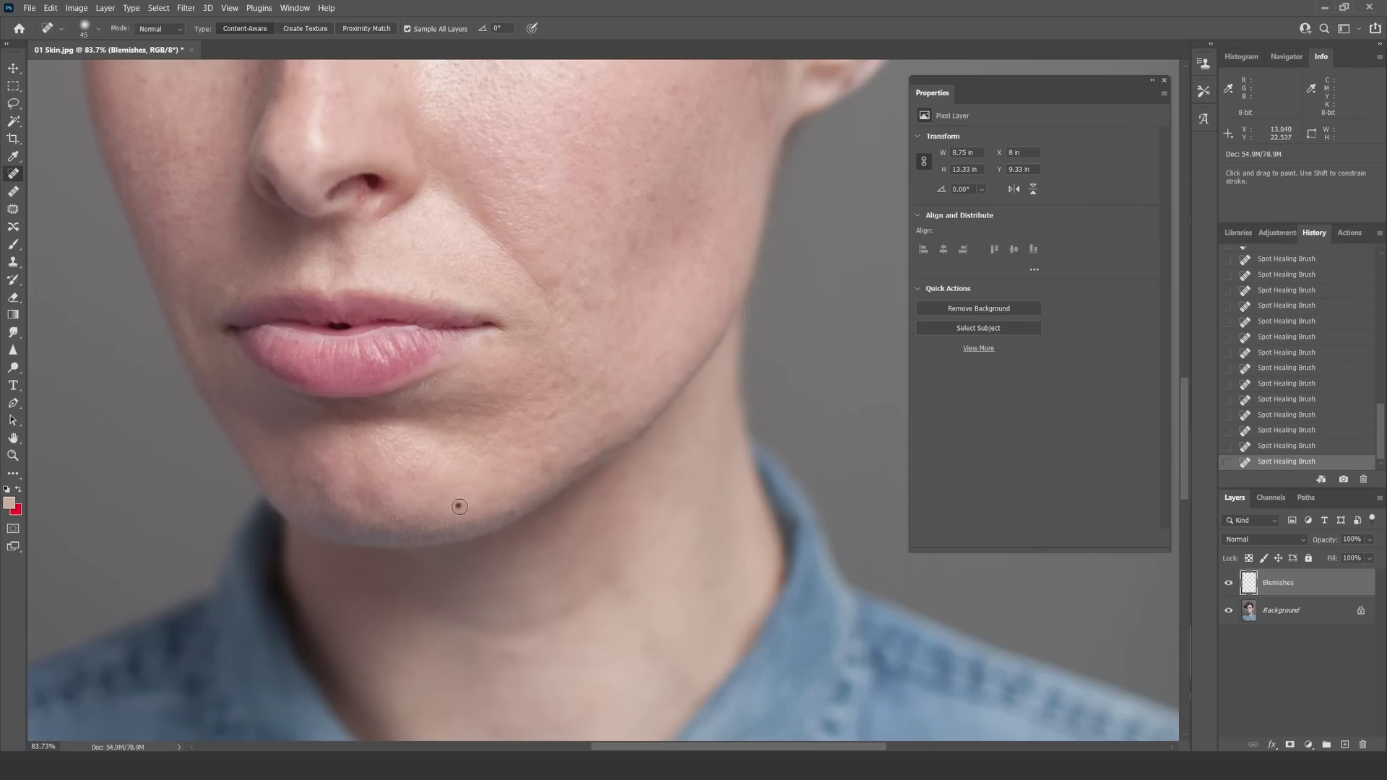
drag(537, 422, 390, 497)
drag(347, 145, 370, 353)
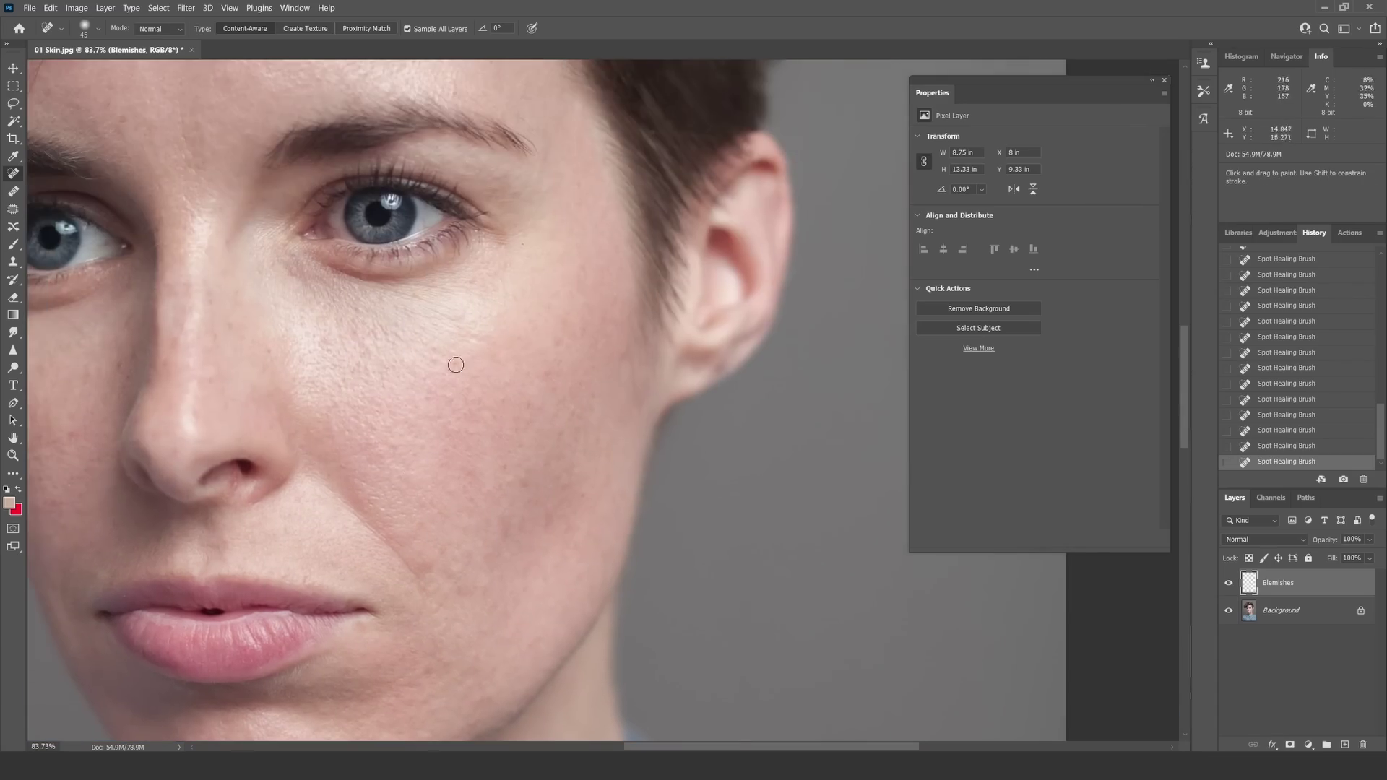
Step: Switch to the Brush tool and compare the portrait with and without the Blemishes layer
scroll(541, 118, up, 4)
scroll(542, 117, left, 2)
key(b)
key(ctrl+0)
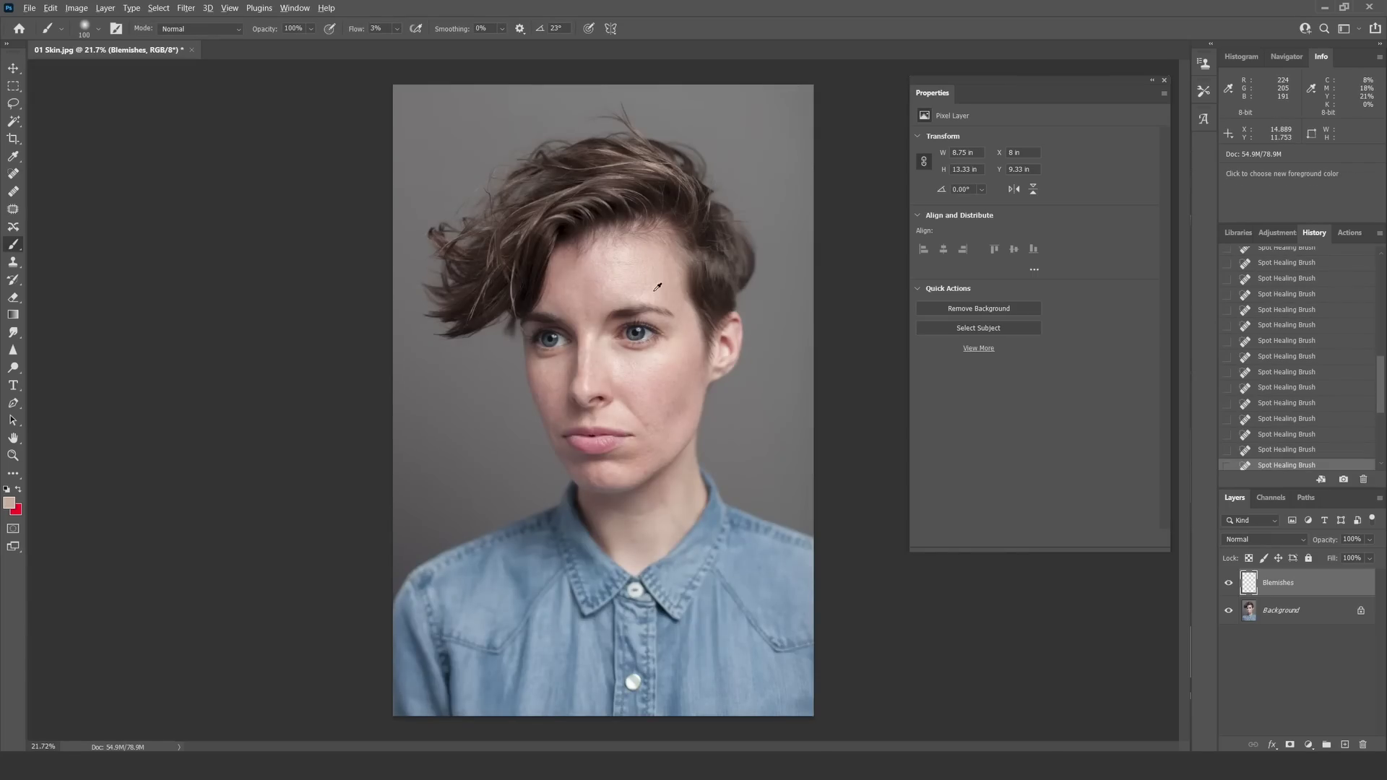
alt+scroll(672, 279, up, 5)
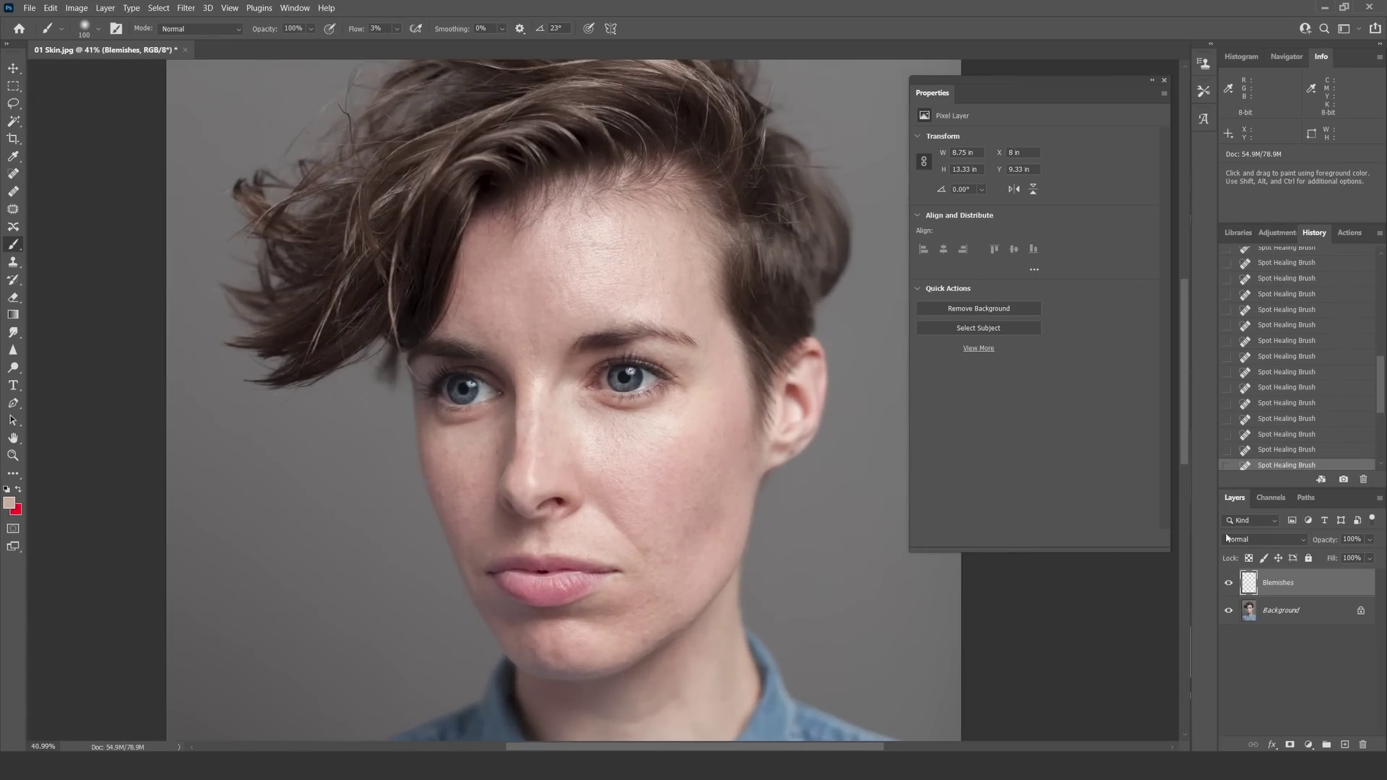
click(1228, 584)
click(1228, 583)
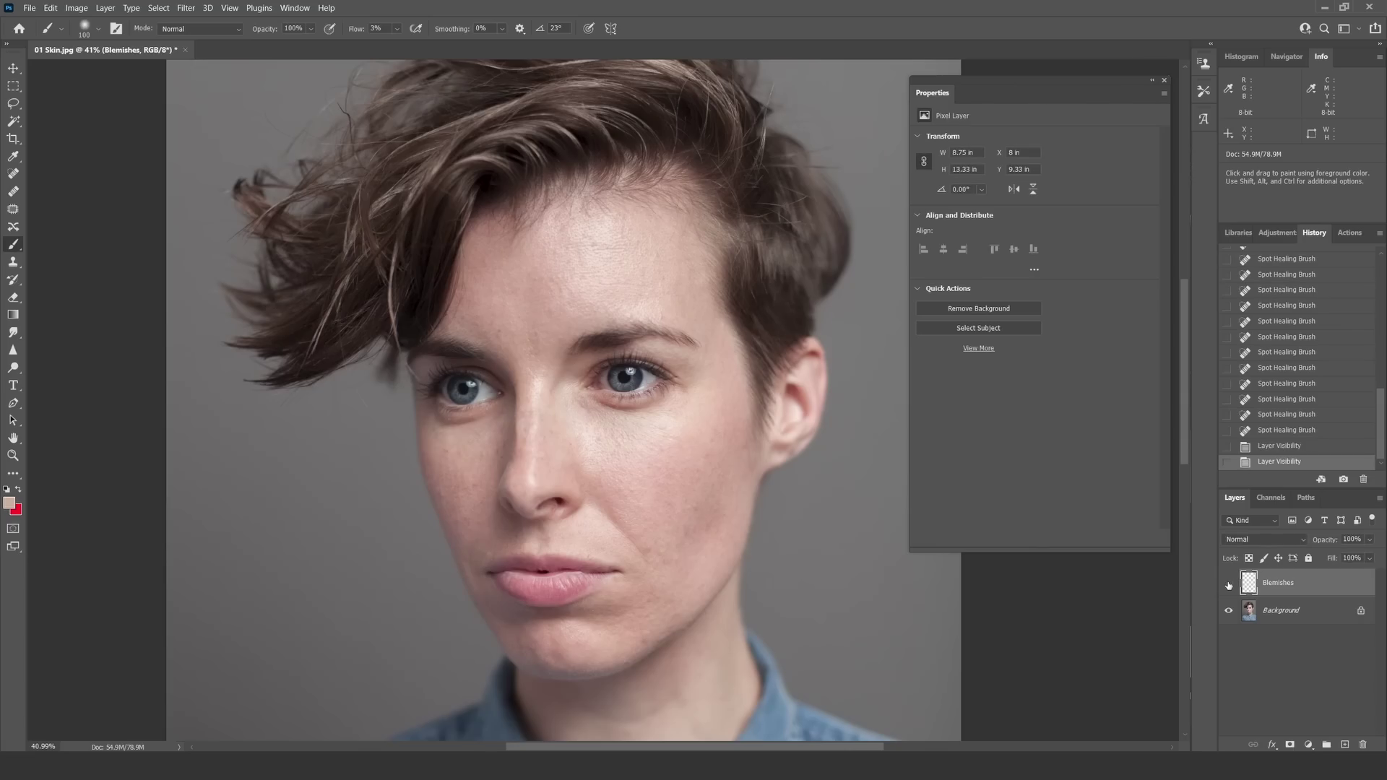
click(1228, 584)
click(1228, 584)
alt+scroll(770, 309, up, 3)
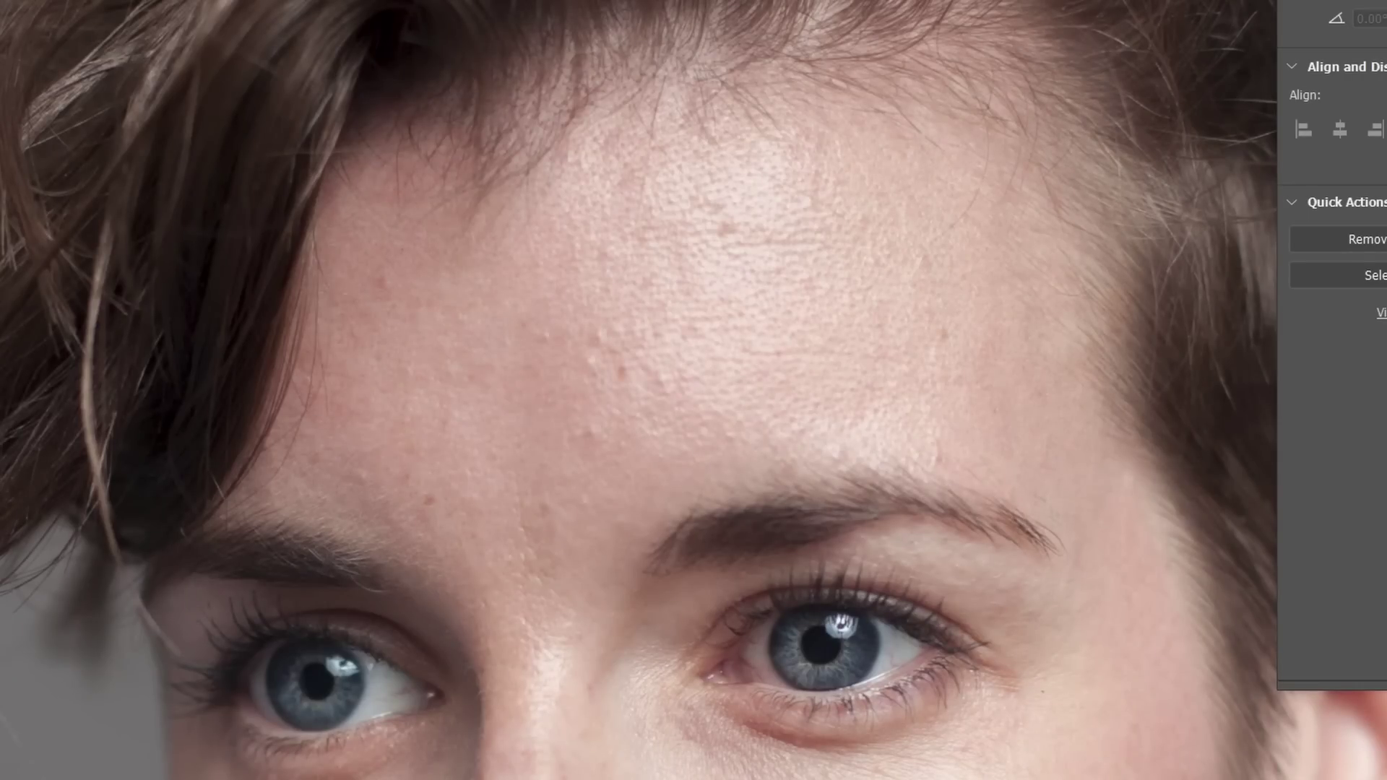
alt+scroll(492, 426, down, 4)
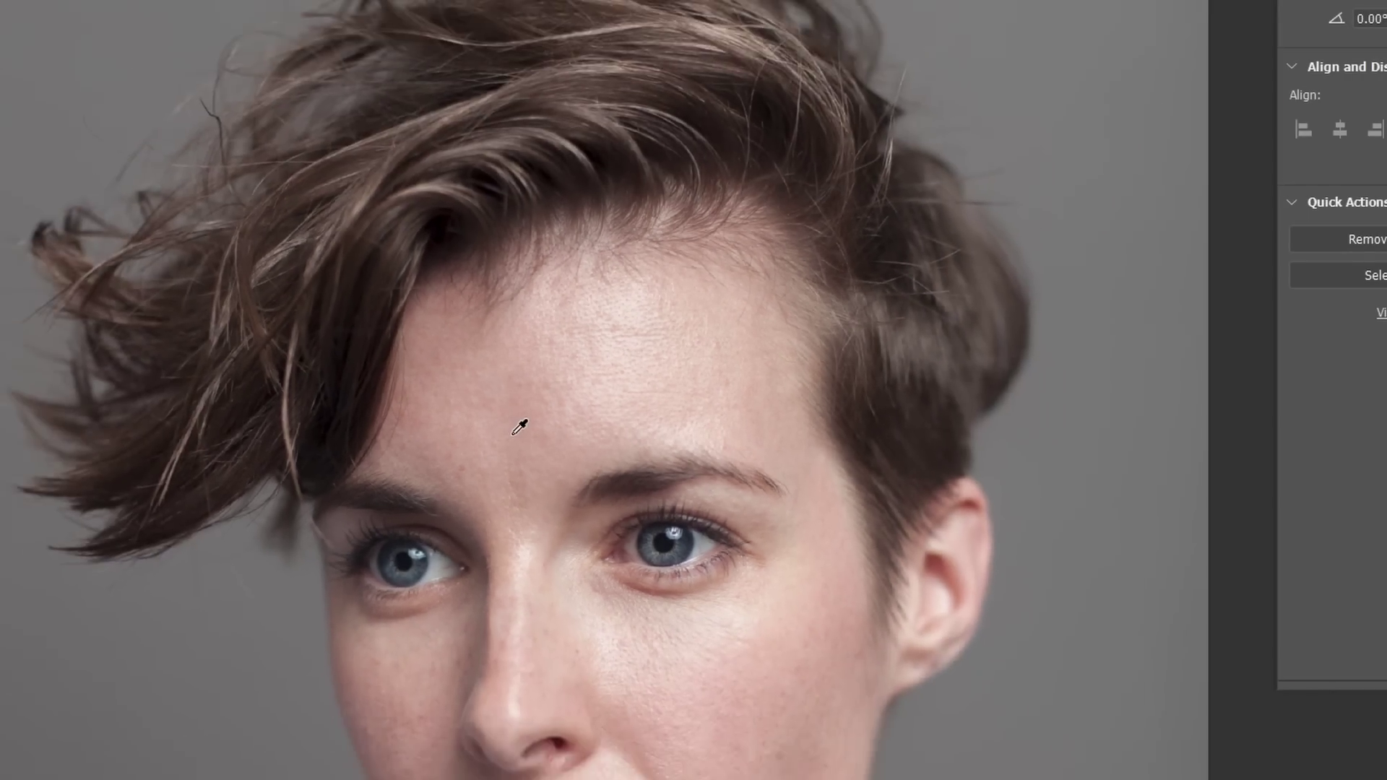
alt+scroll(512, 434, down, 2)
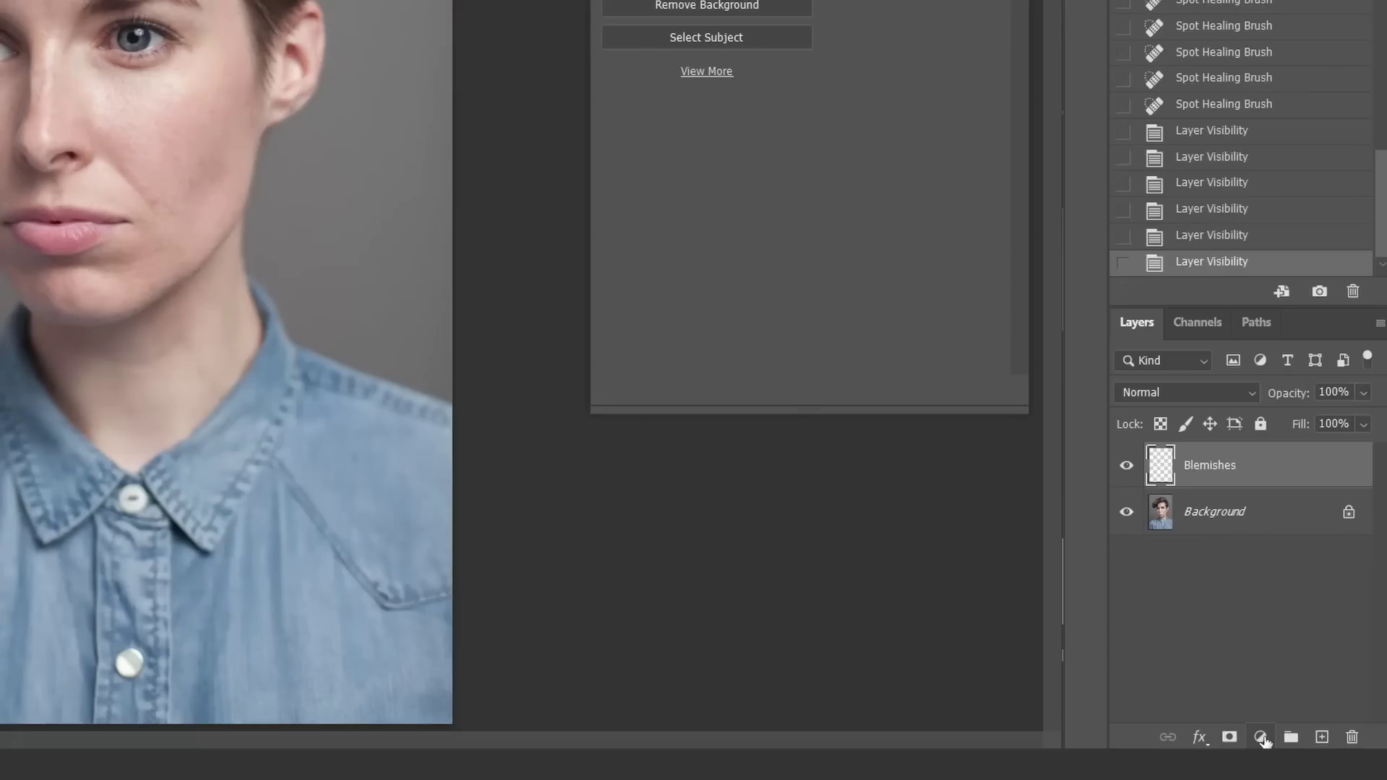
Step: Add a Curves adjustment layer above Blemishes and set its blend mode to Screen
click(1260, 738)
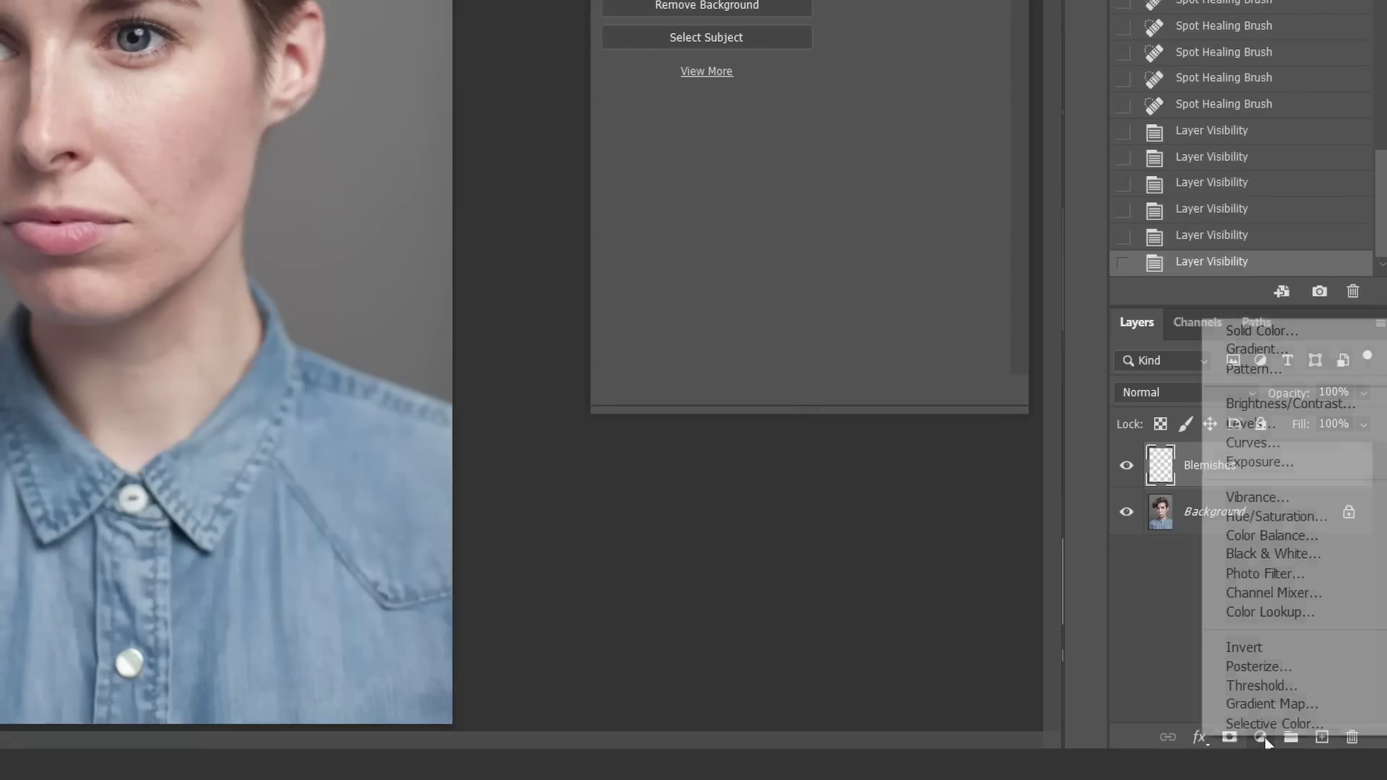
click(1257, 442)
click(1164, 392)
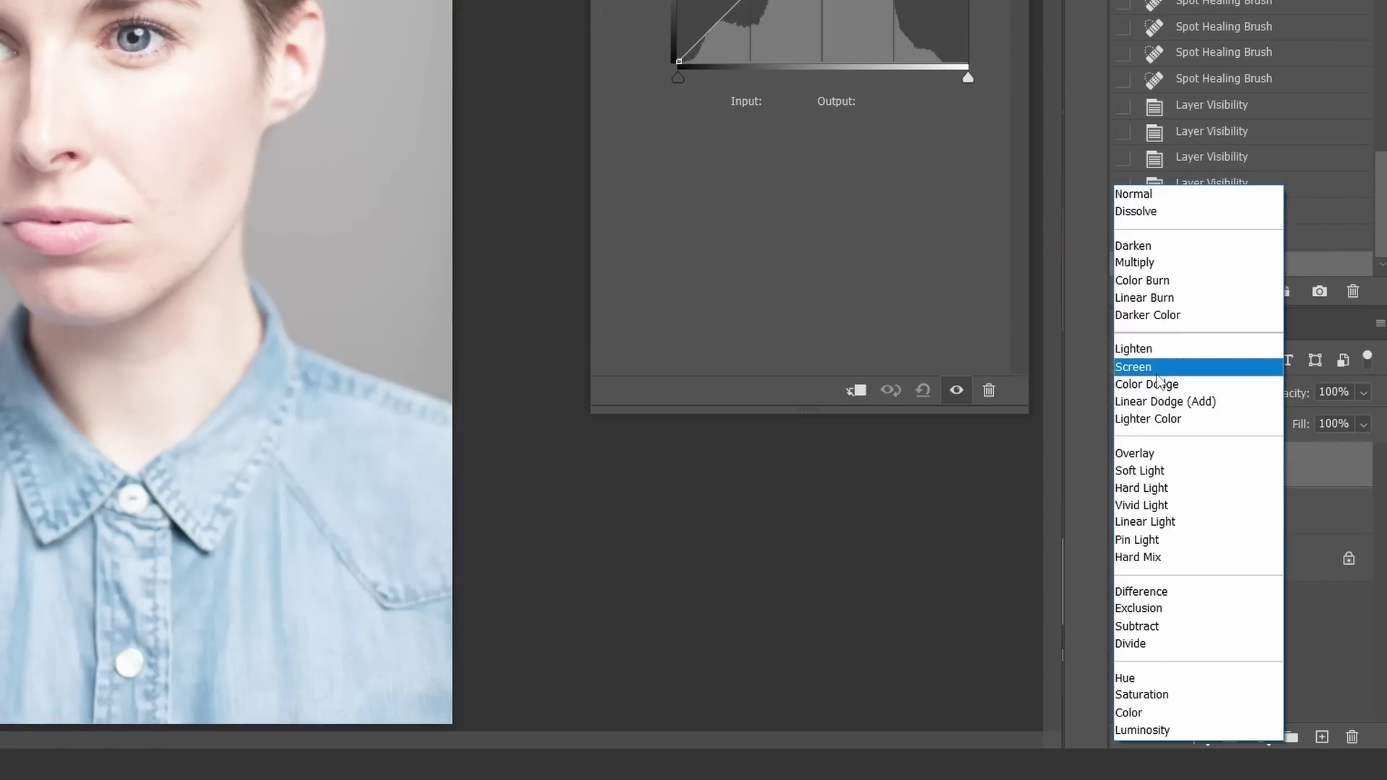
click(1158, 366)
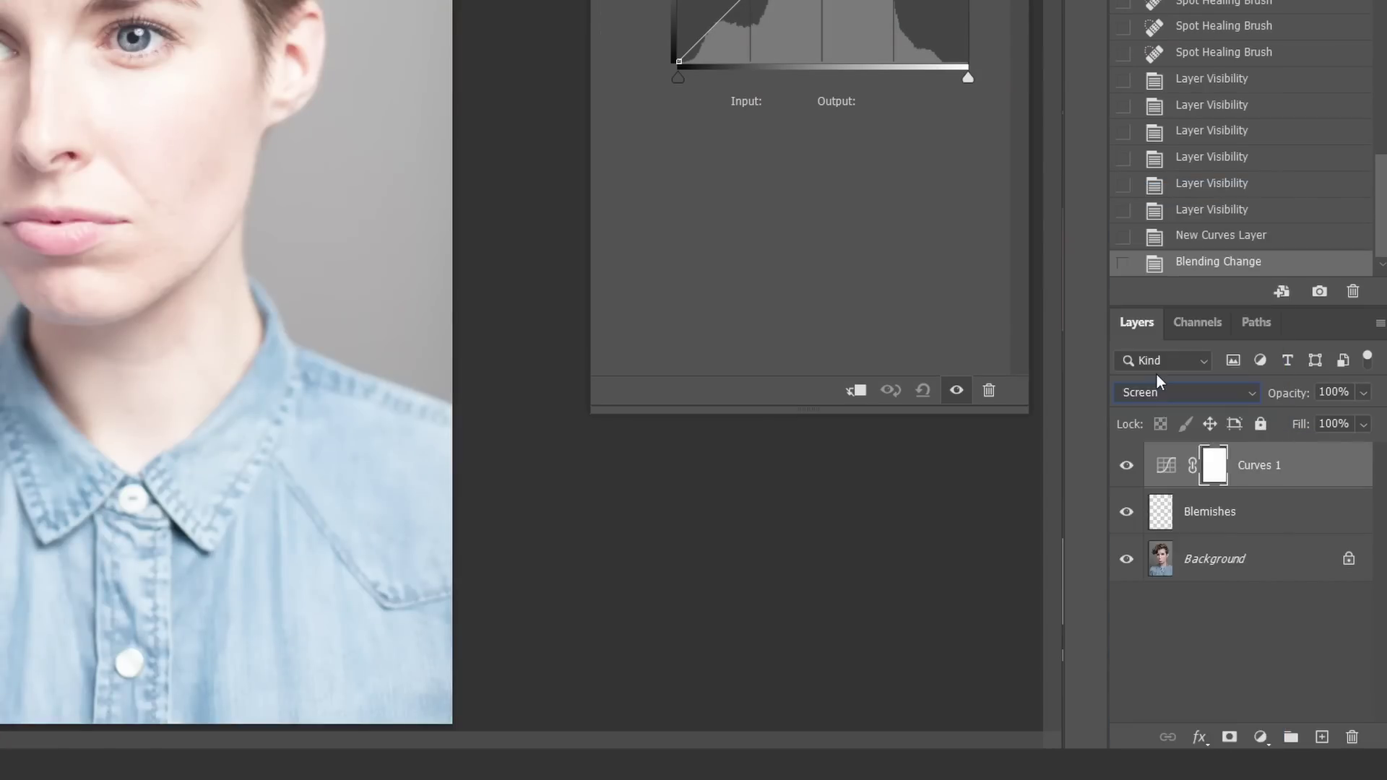
Step: Invert the Curves layer's mask to black and rename the layer Dodge
click(1217, 475)
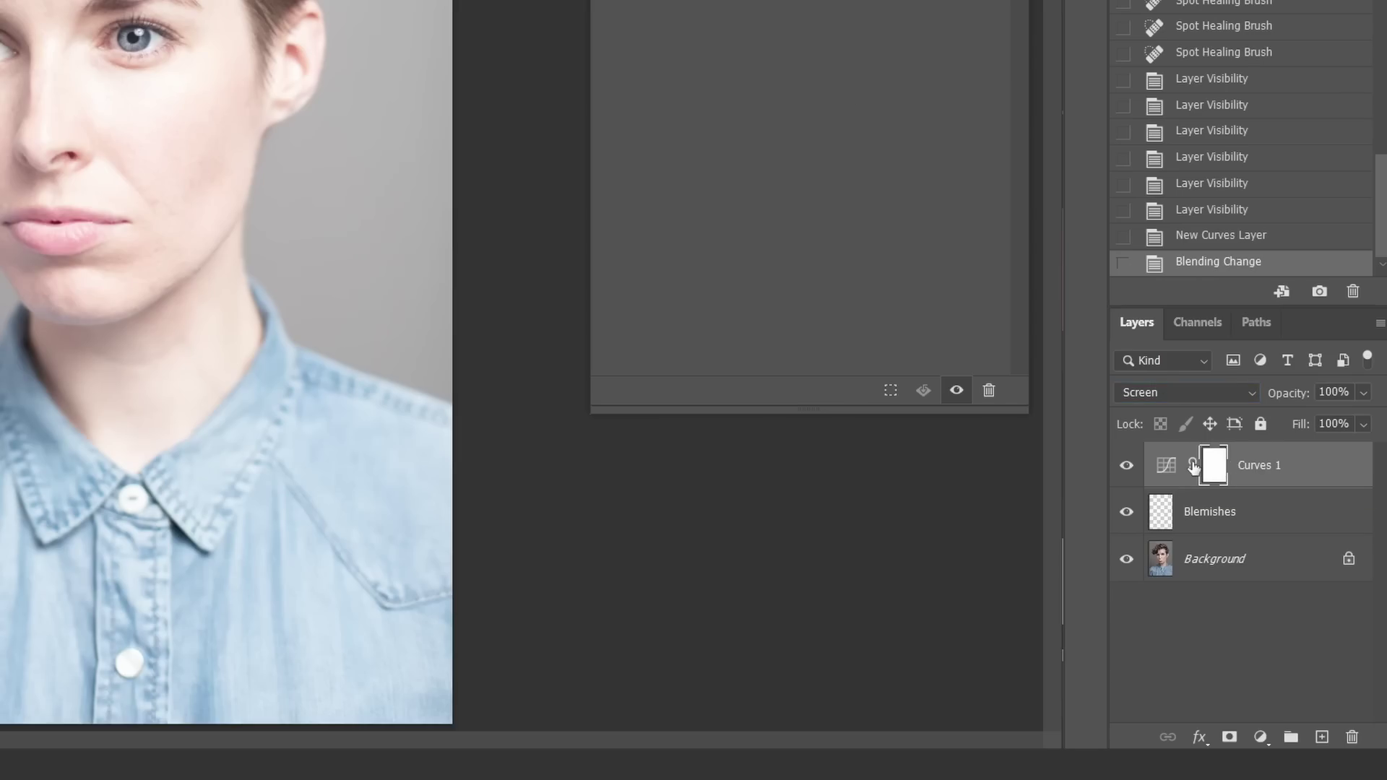
key(ctrl+i)
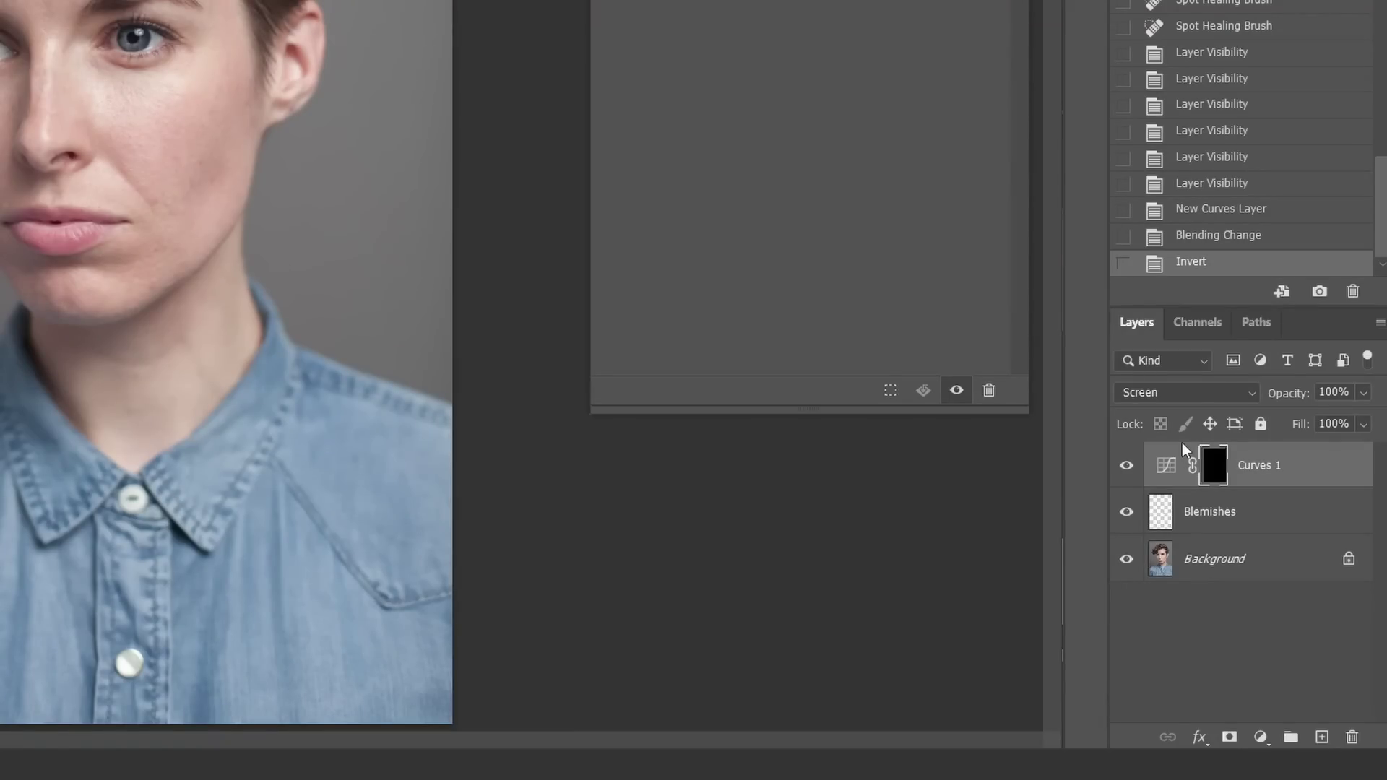
double_click(1272, 468)
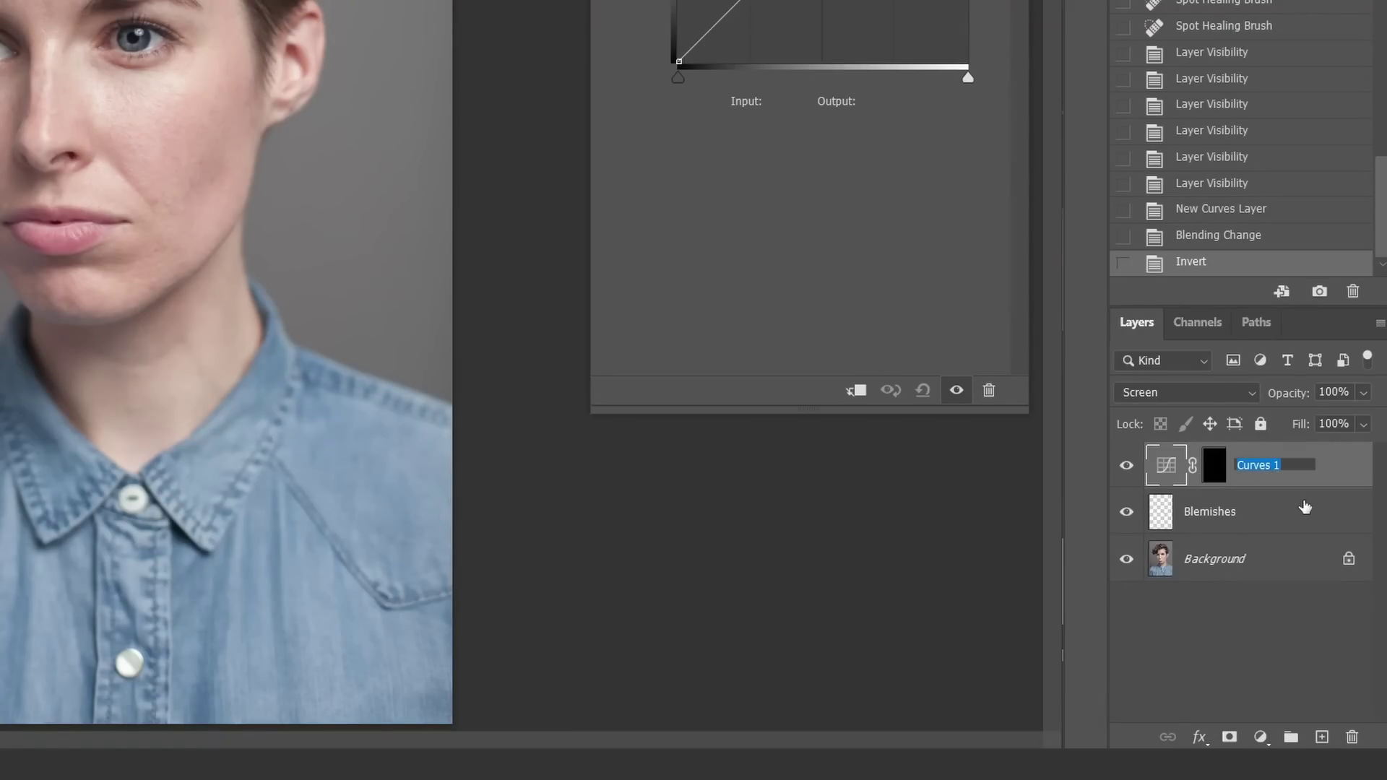
text(Dodge)
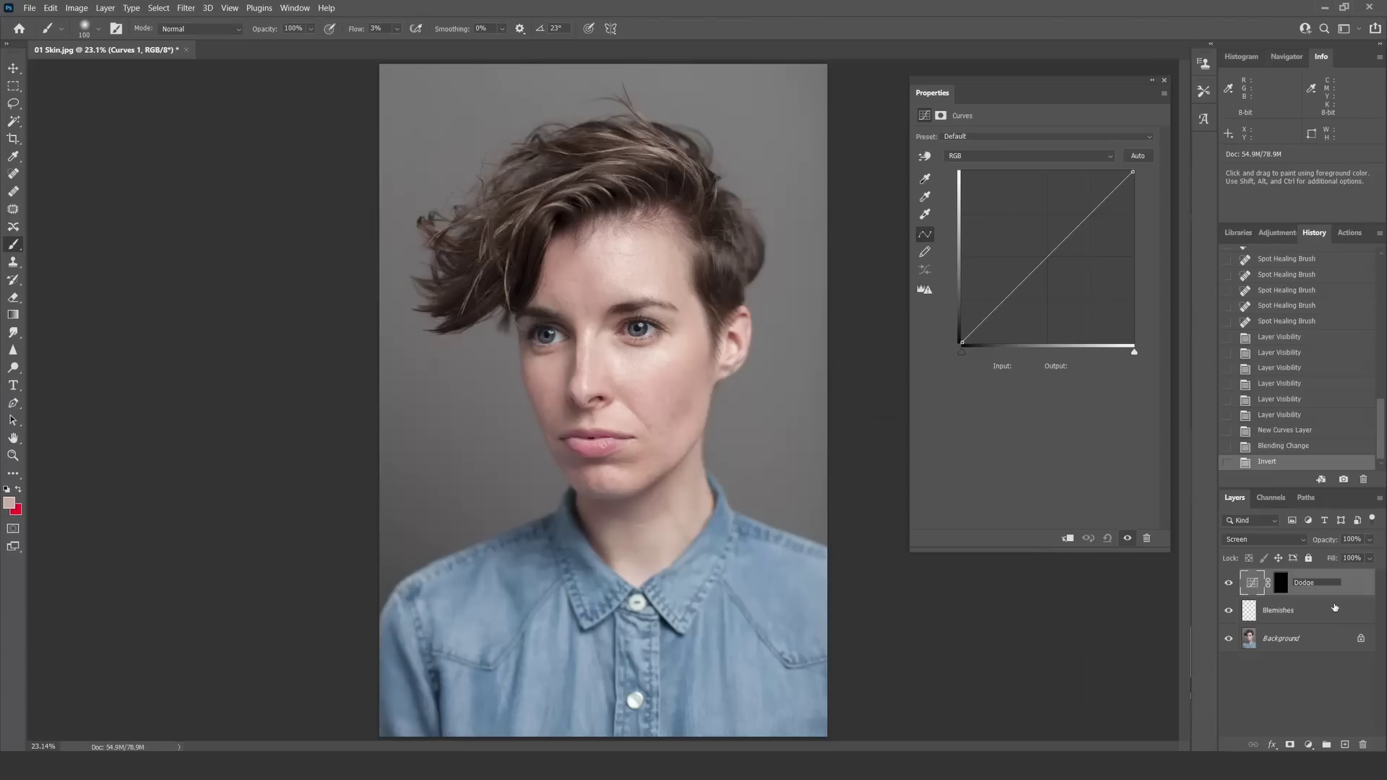
key(Return)
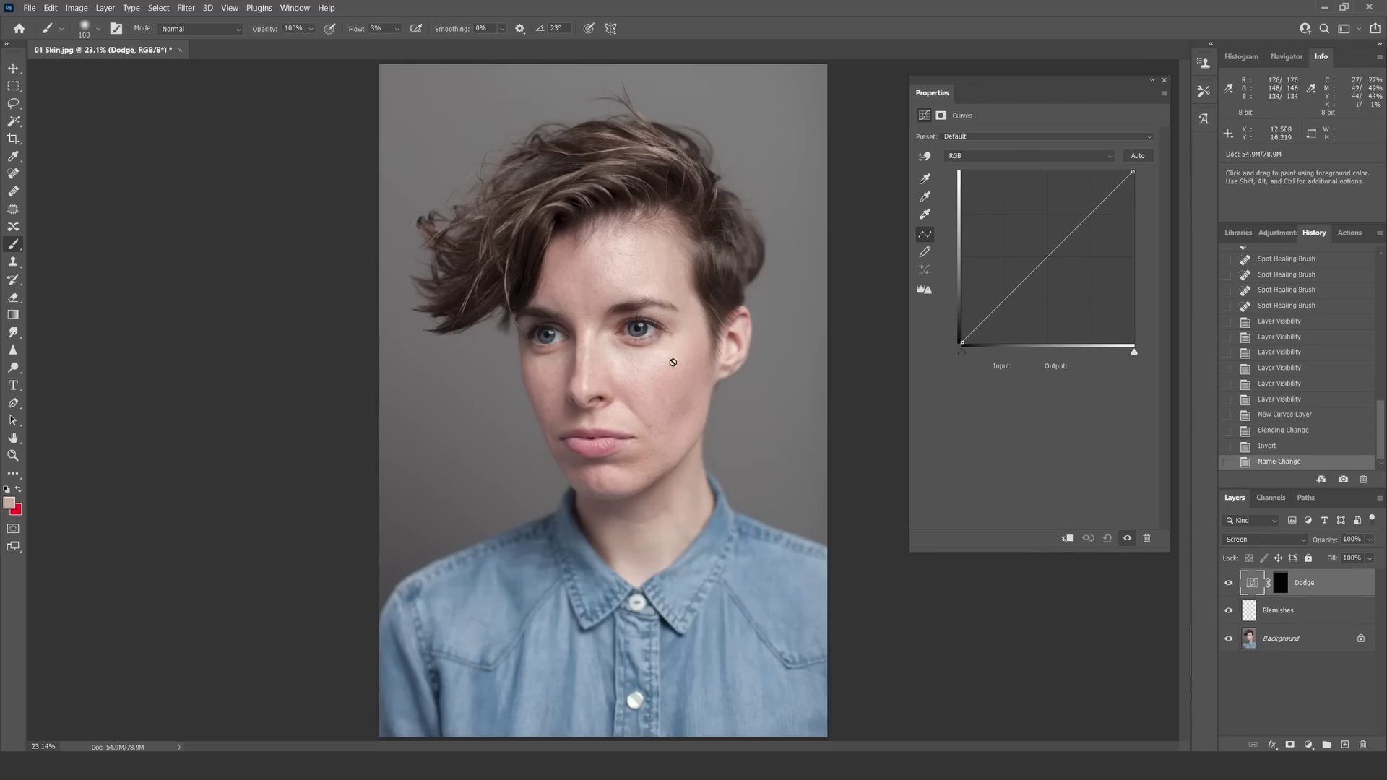
Step: Target the Dodge layer's mask with default white foreground and black background colours, and check the brush's soft tip at 0% hardness
alt+scroll(627, 259, up, 3)
alt+scroll(627, 258, up, 2)
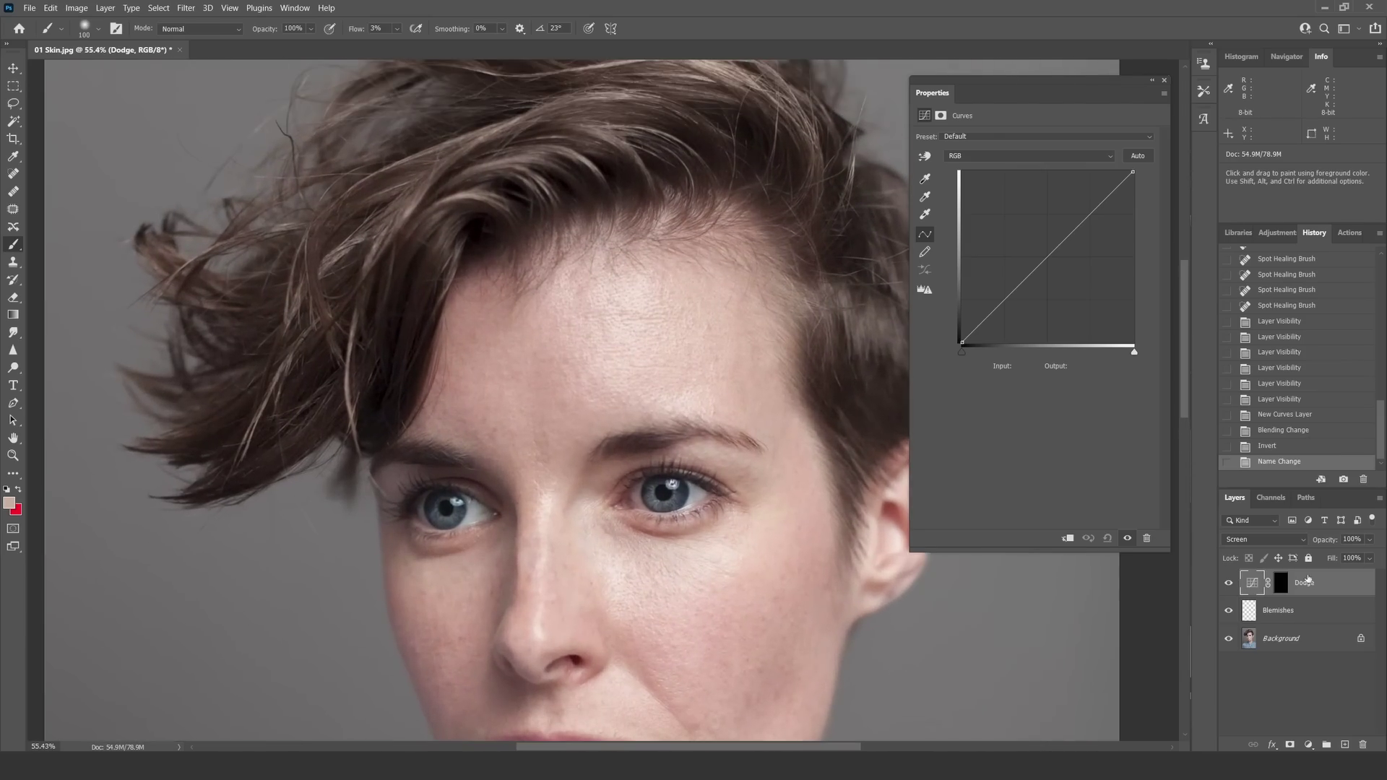
click(1280, 582)
key(d)
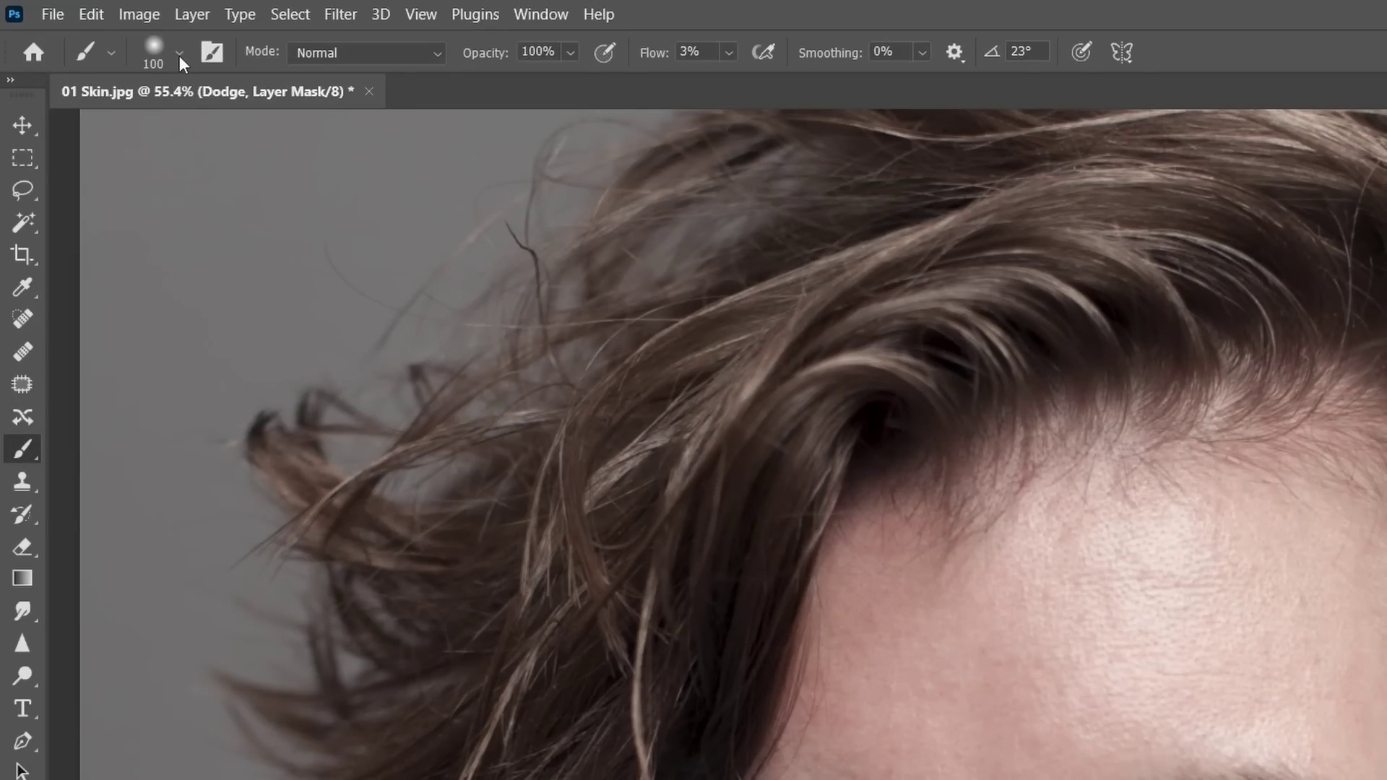
click(180, 55)
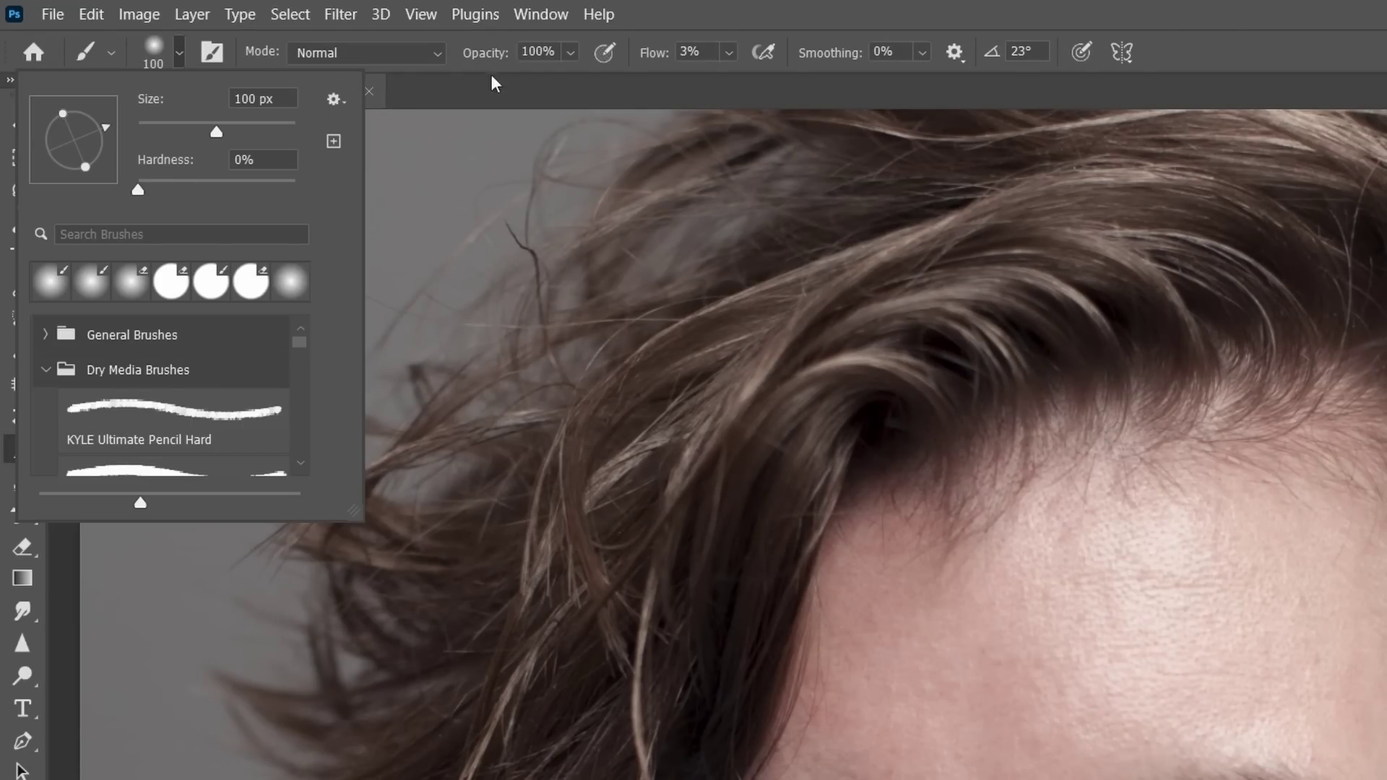
click(734, 4)
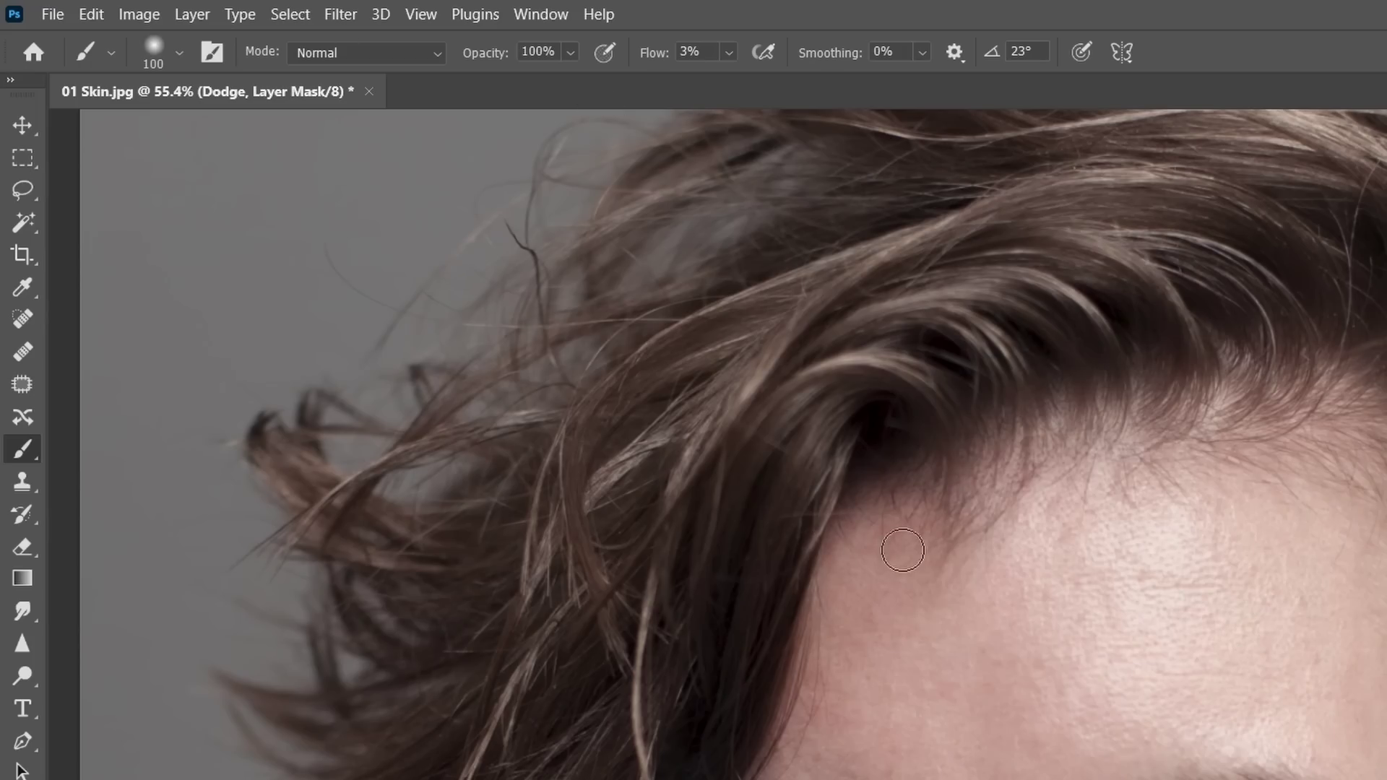
Step: Try a broad dodge stroke across the forehead with a 200 px brush and revert it
key(bracketright)
key(bracketright)
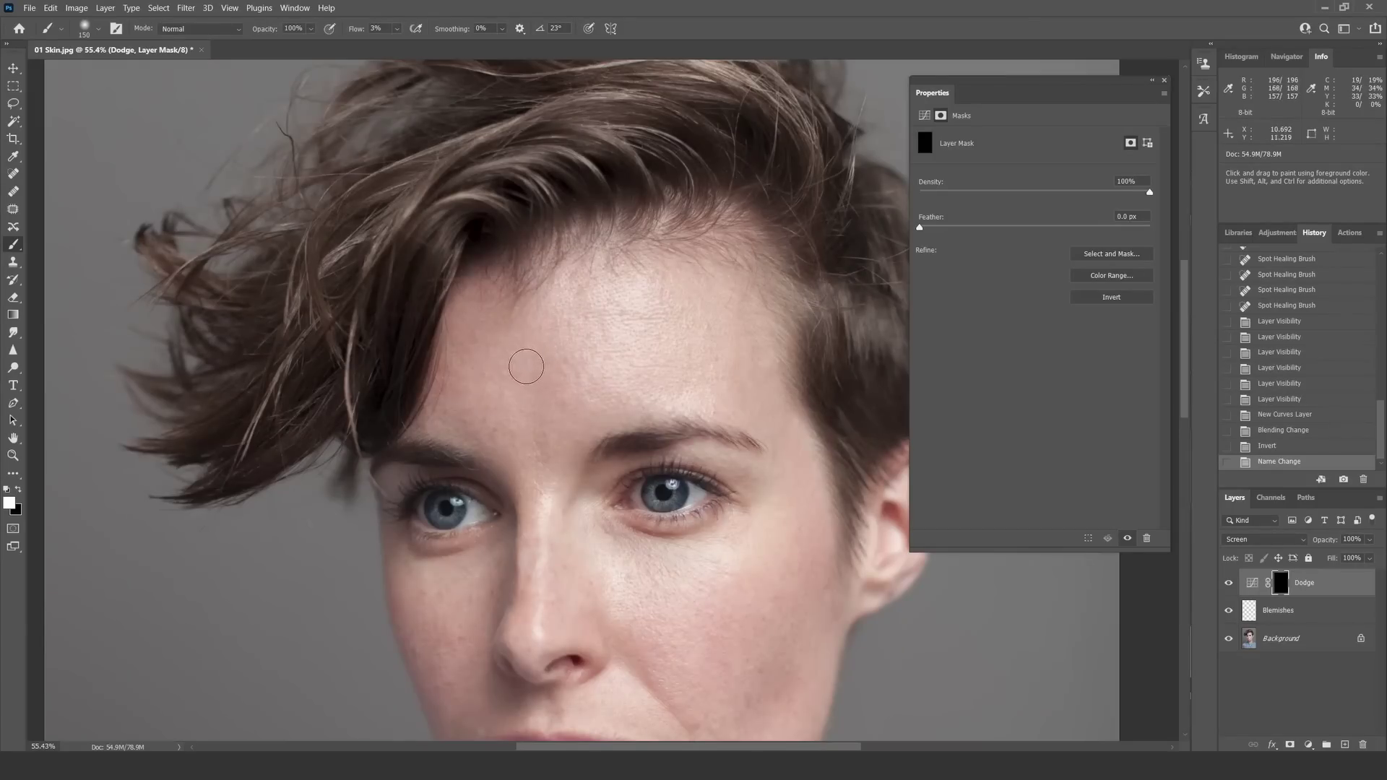
key(bracketright)
key(bracketright)
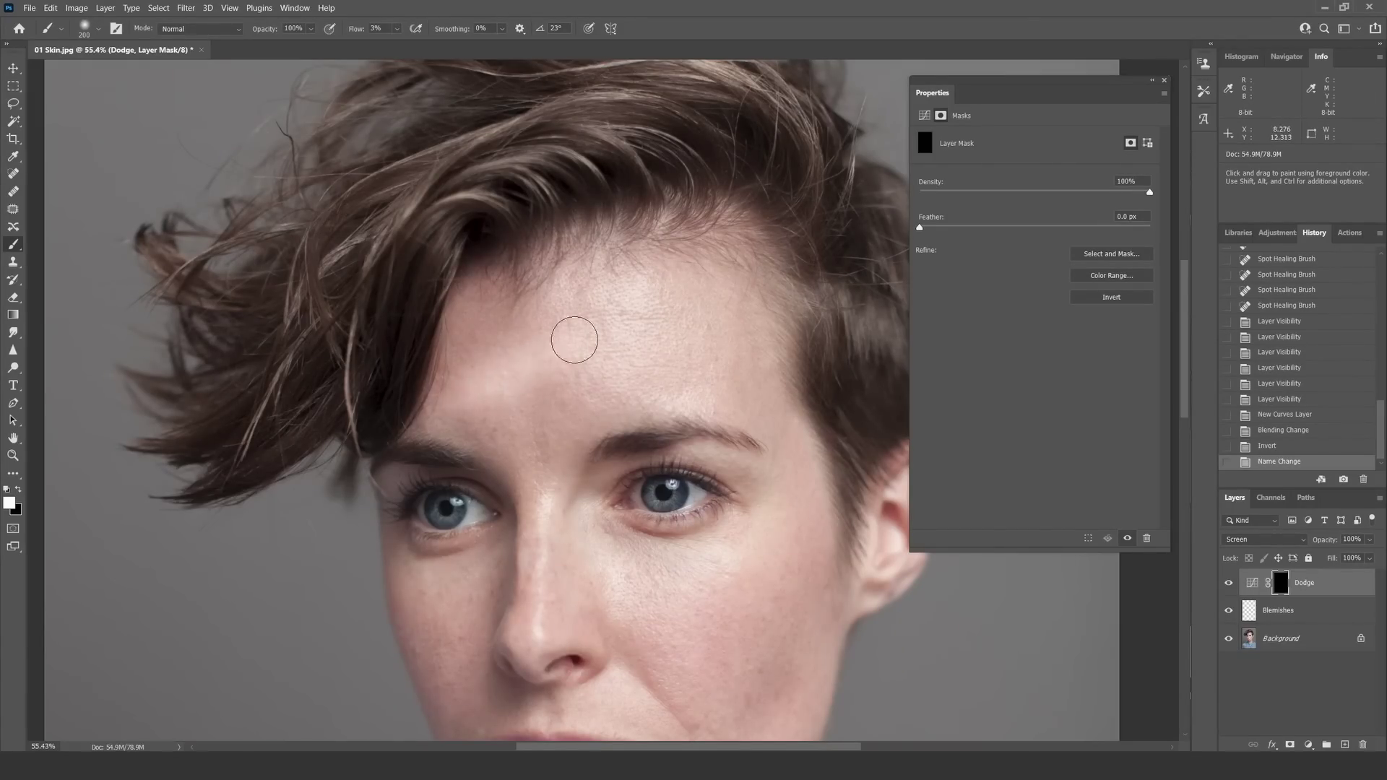
mouse_move(574, 339)
mouse_down()
mouse_move(433, 414)
mouse_move(588, 340)
mouse_up()
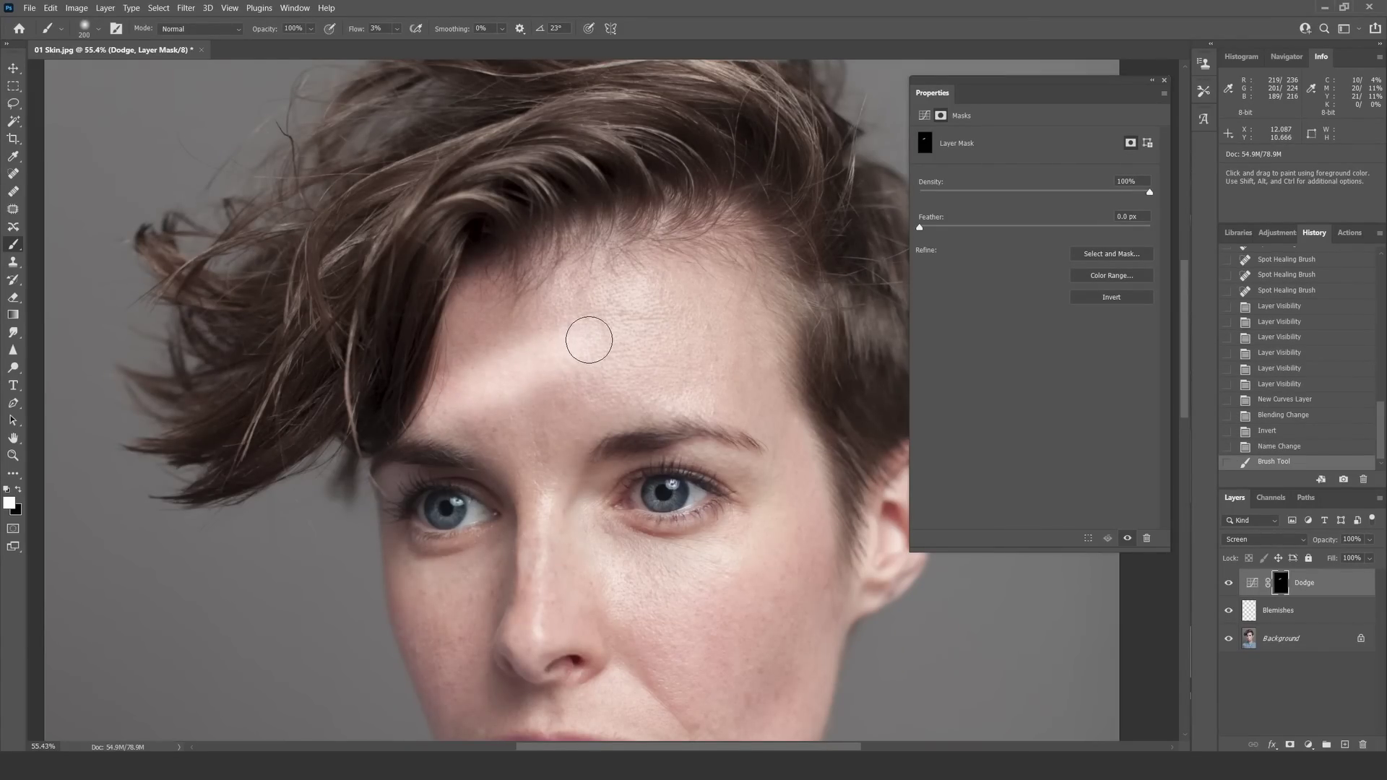
click(1274, 448)
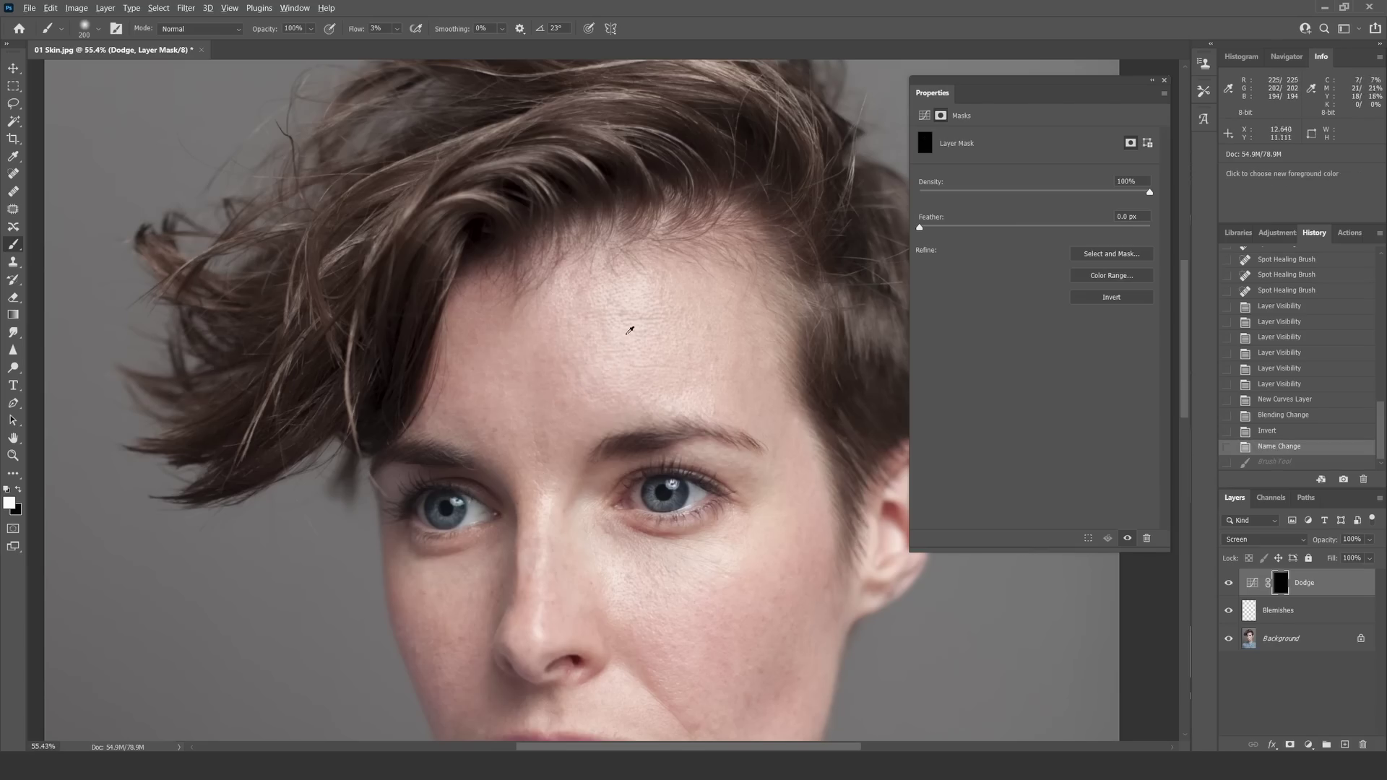
Step: Dodge the small dark patches and fine creases in the middle of the forehead with a 15 px brush on the Dodge mask
scroll(649, 329, up, 4)
scroll(649, 330, up, 4)
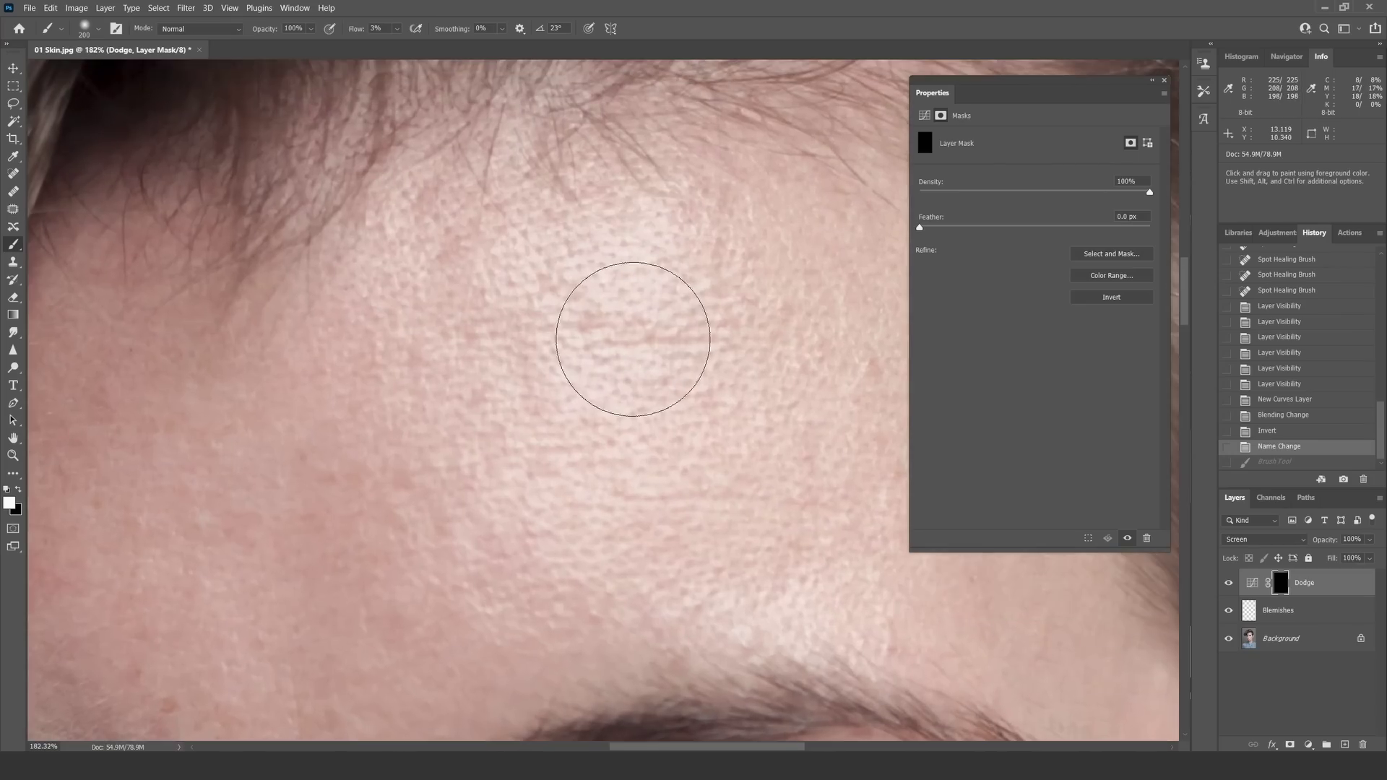
key(bracketleft)
key(bracketleft)
key(bracketleft)
key(bracketleft)
key(bracketleft)
key(bracketleft)
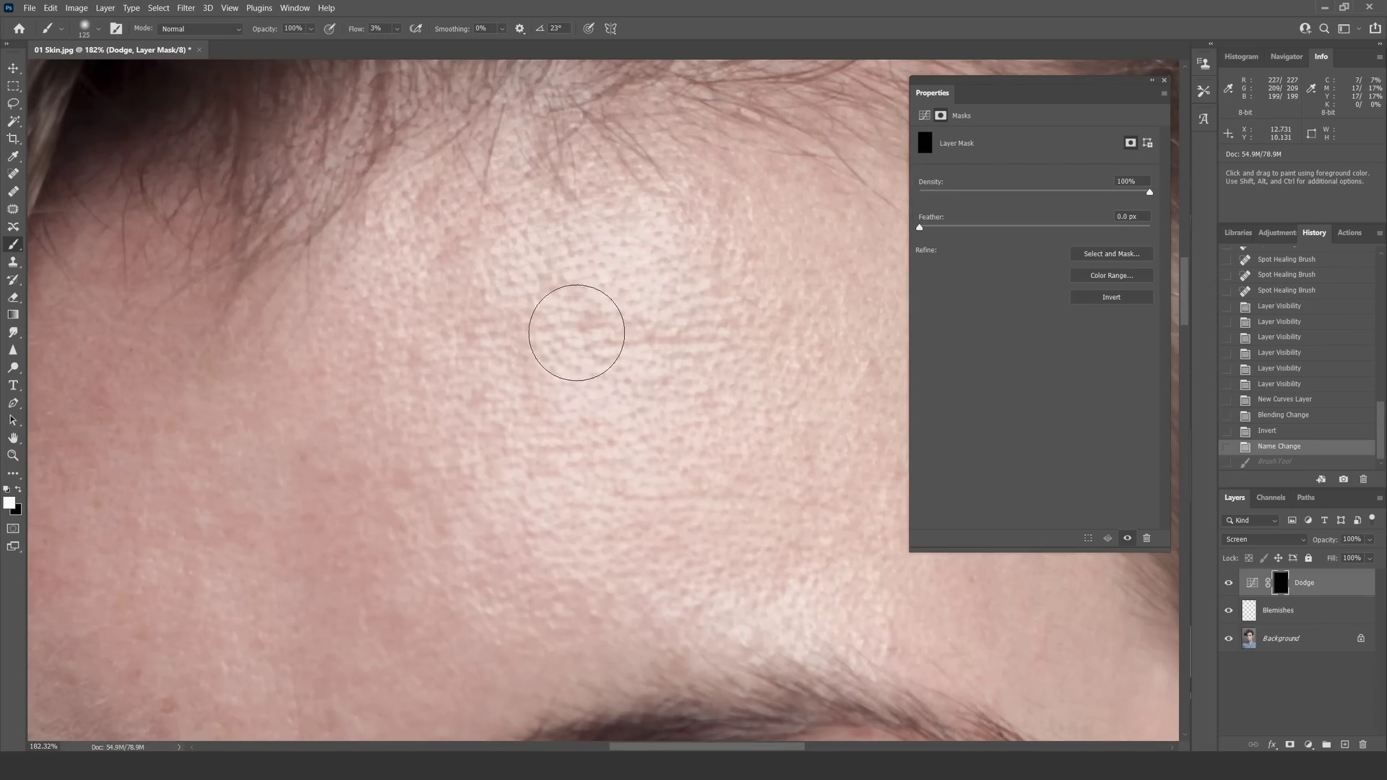
key(bracketleft)
key(bracketleft)
key(bracketleft)
key(bracketleft)
key(bracketleft)
key(bracketleft)
key(bracketleft)
key(bracketleft)
key(bracketleft)
key(bracketleft)
key(bracketleft)
click(549, 327)
click(552, 326)
click(556, 325)
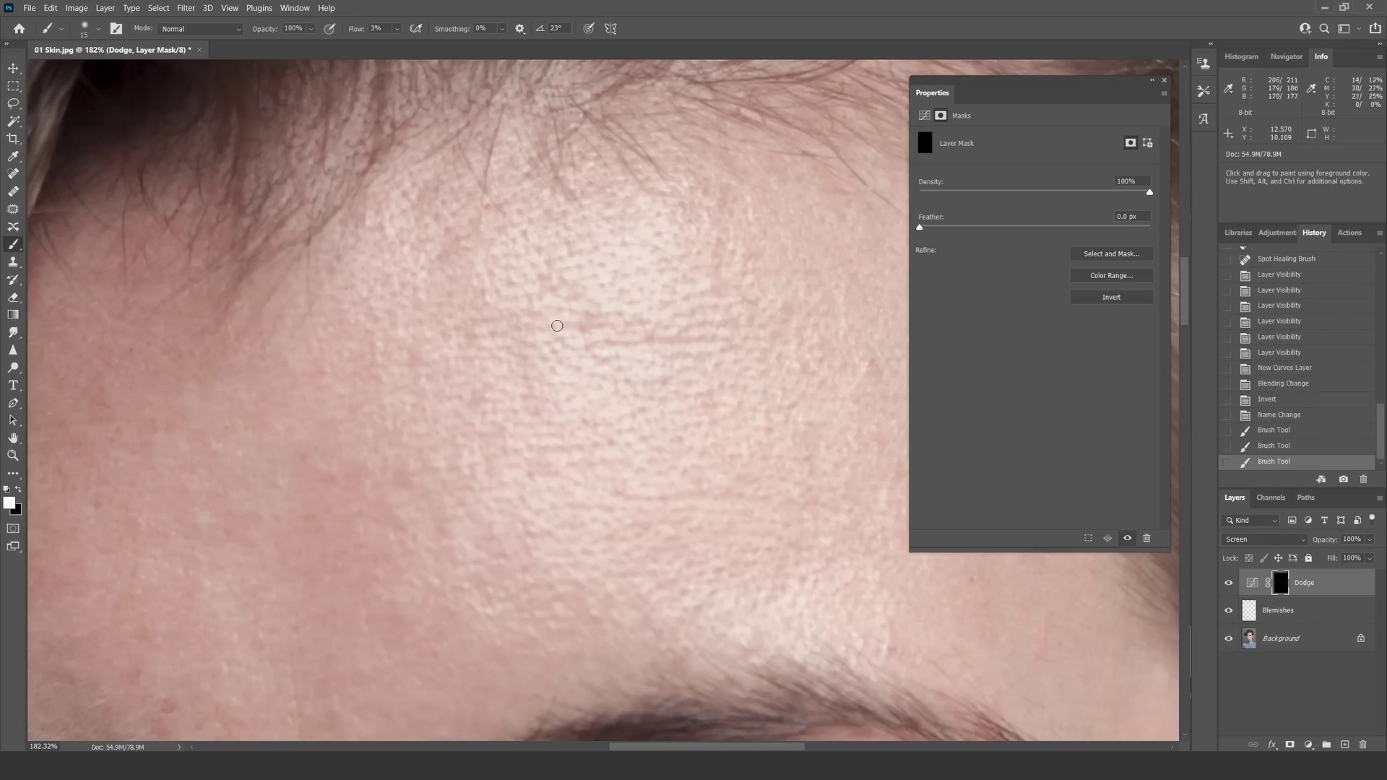
click(559, 325)
click(564, 325)
click(568, 324)
click(572, 324)
click(582, 325)
drag(592, 326, 708, 341)
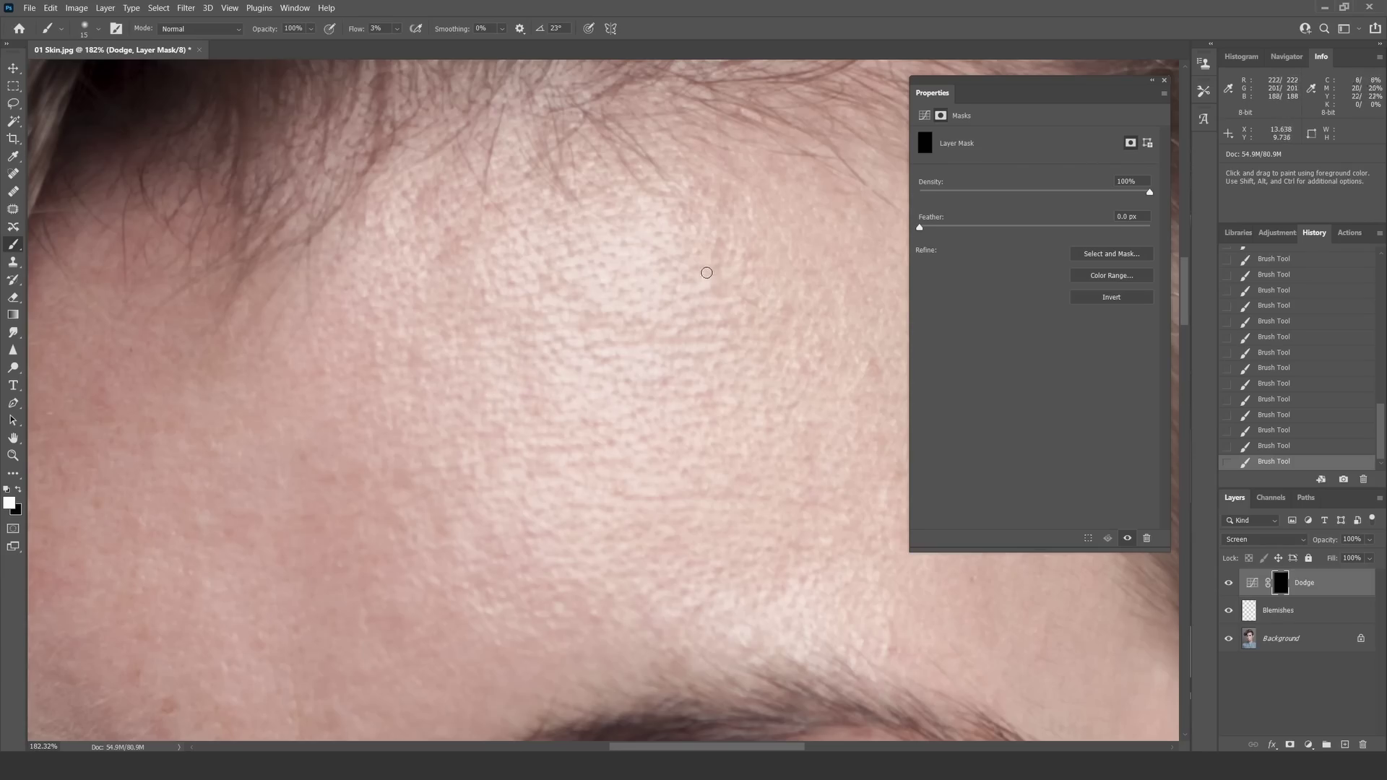
Step: Dodge the remaining small dark patches across the forehead and around the brow on the Dodge mask
key(alt)
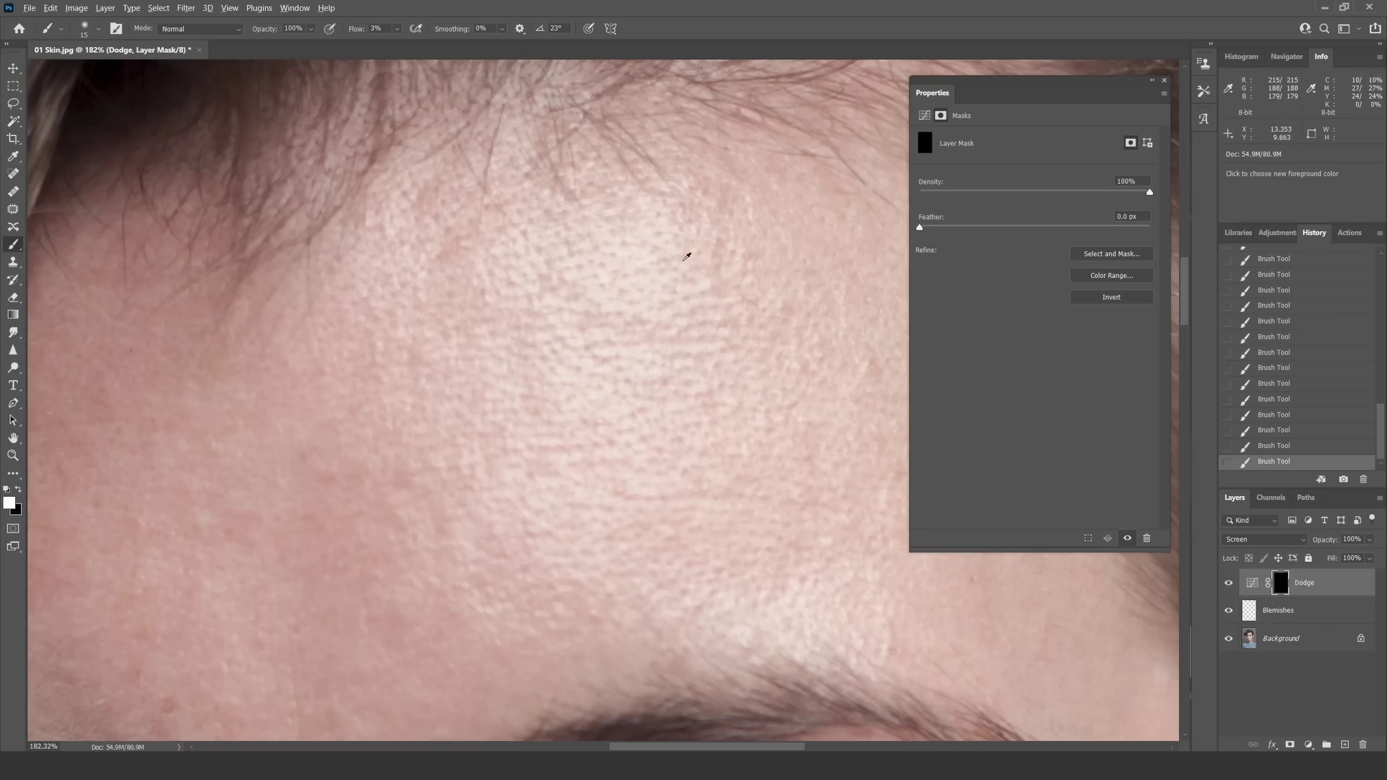
scroll(590, 345, down, 2)
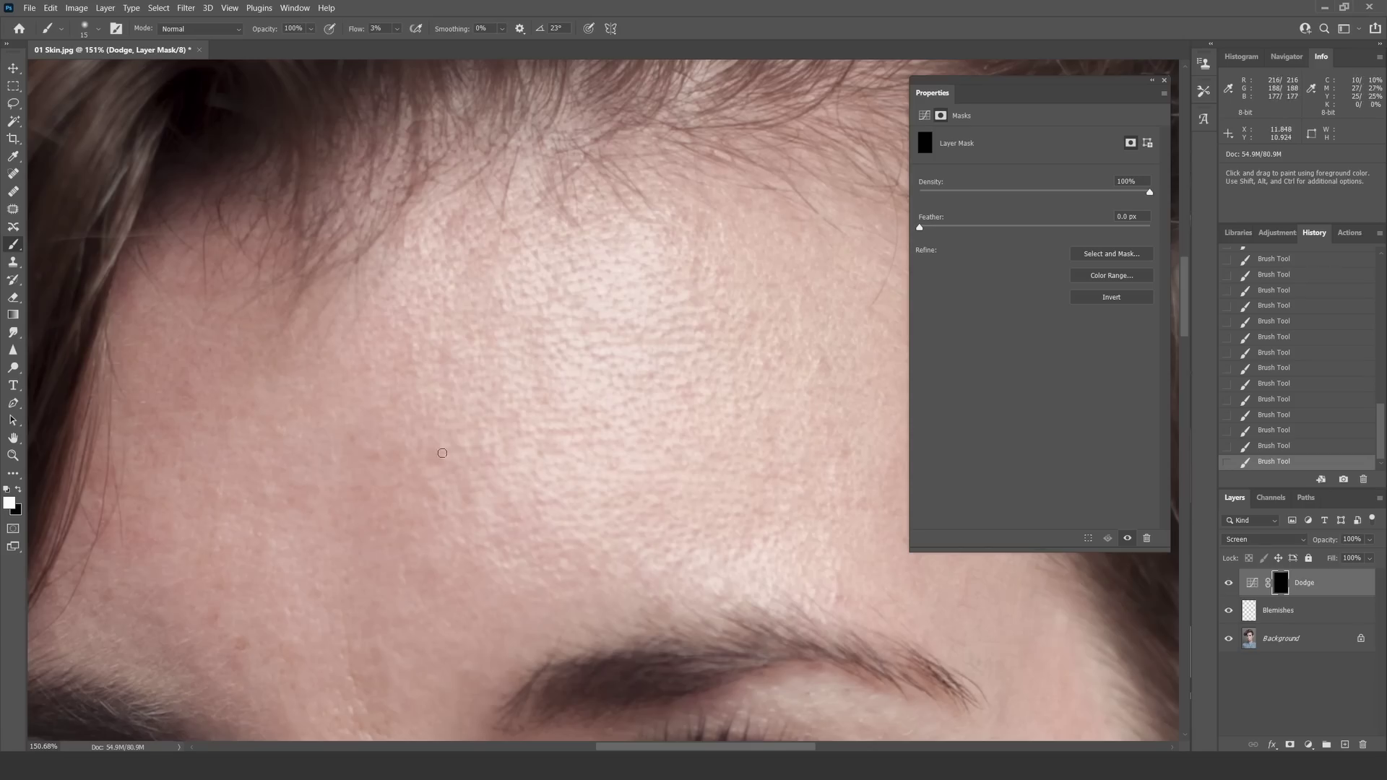
key(bracketright)
key(bracketleft)
drag(386, 682, 338, 509)
scroll(506, 289, right, 3)
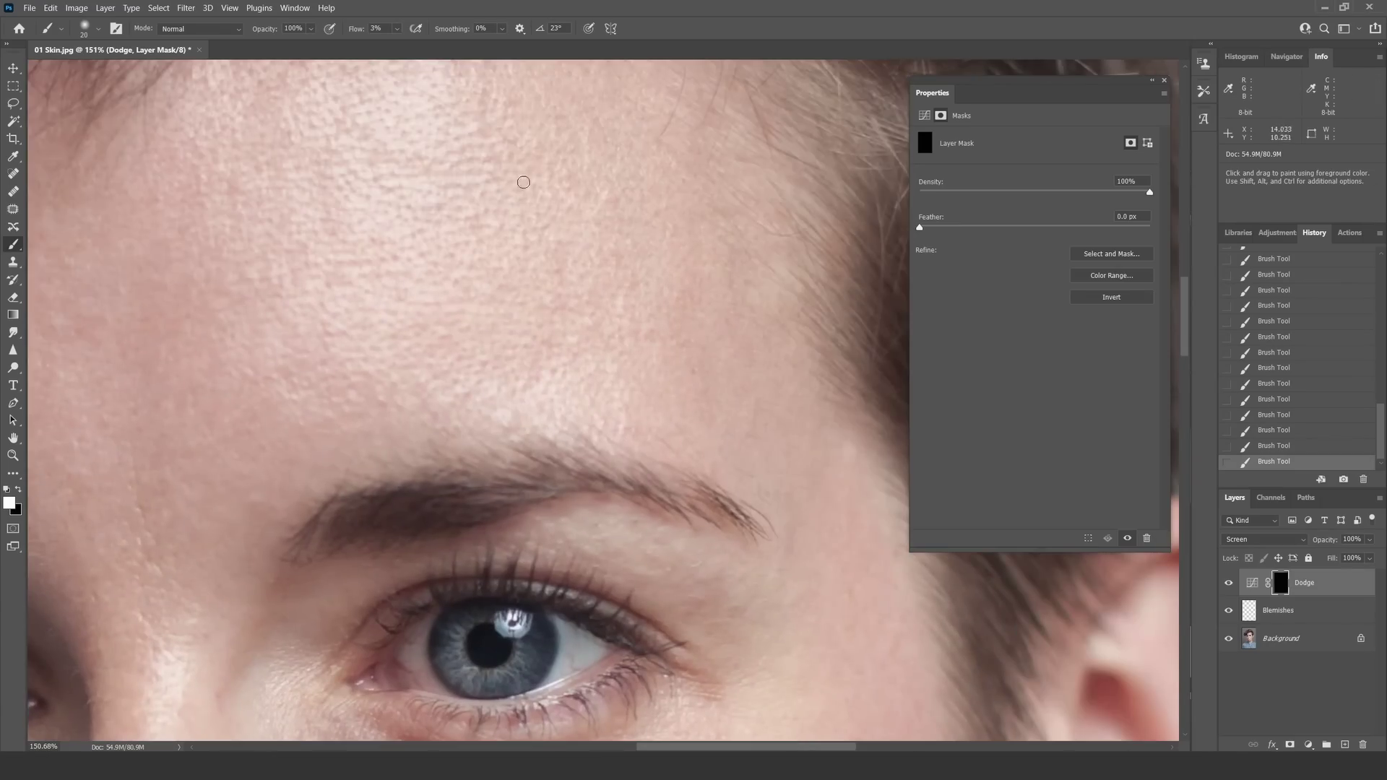
scroll(491, 202, up, 2)
scroll(456, 199, down, 5)
scroll(457, 200, right, 3)
scroll(361, 325, down, 2)
scroll(362, 325, left, 2)
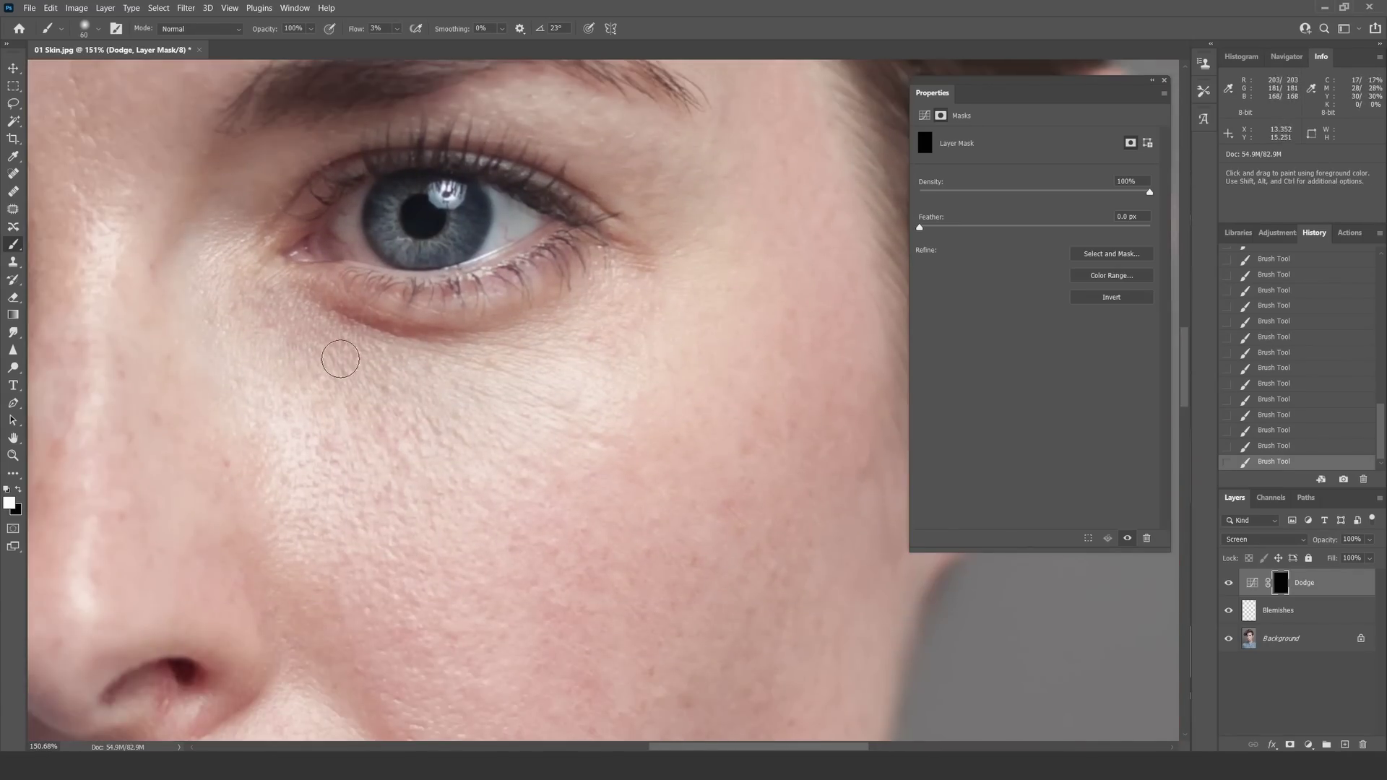
Step: Dodge the dark spots and blotches under the eye and across the cheek nearer the visible ear, varying the brush size
key(bracketleft)
scroll(390, 336, down, 3)
scroll(390, 336, left, 1)
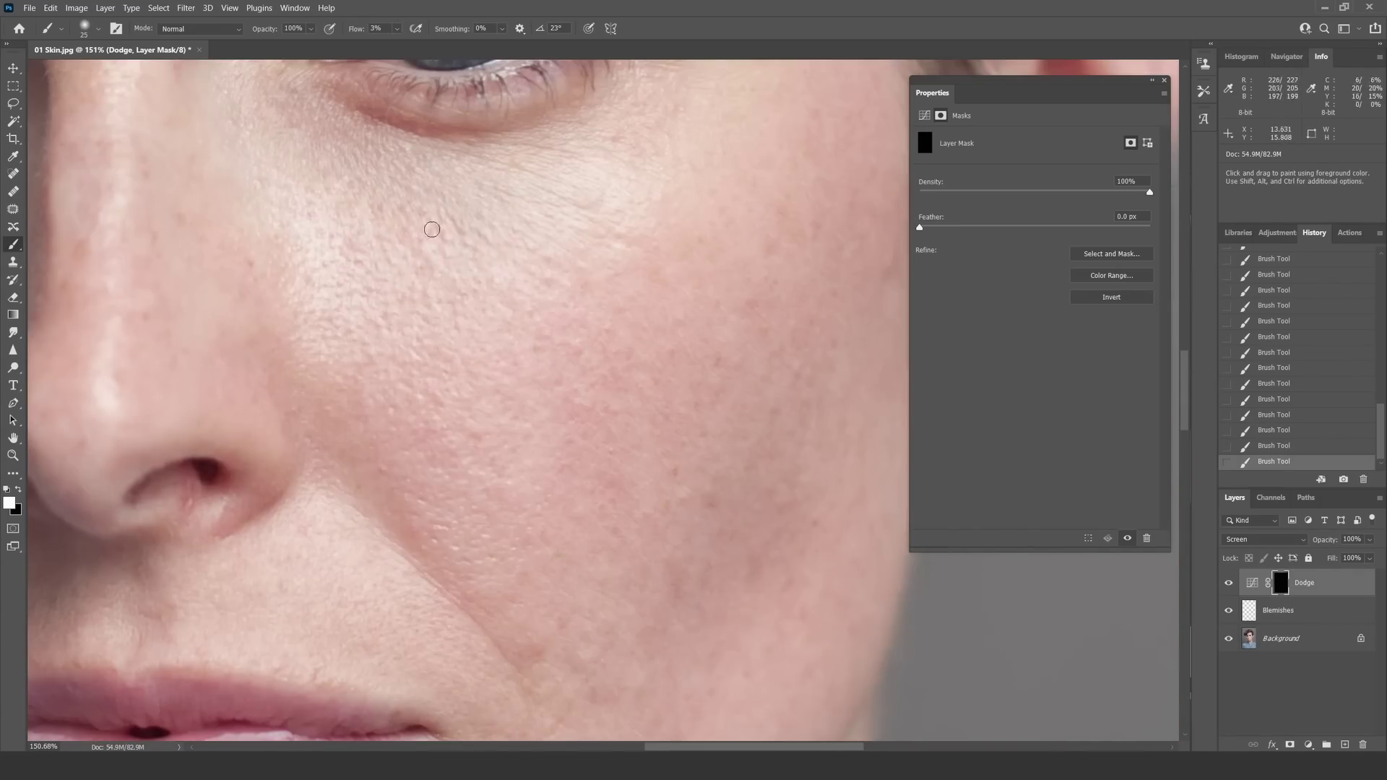
key(bracketright)
key(bracketright)
key(bracketright)
scroll(361, 332, down, 3)
scroll(403, 428, right, 3)
scroll(403, 428, up, 2)
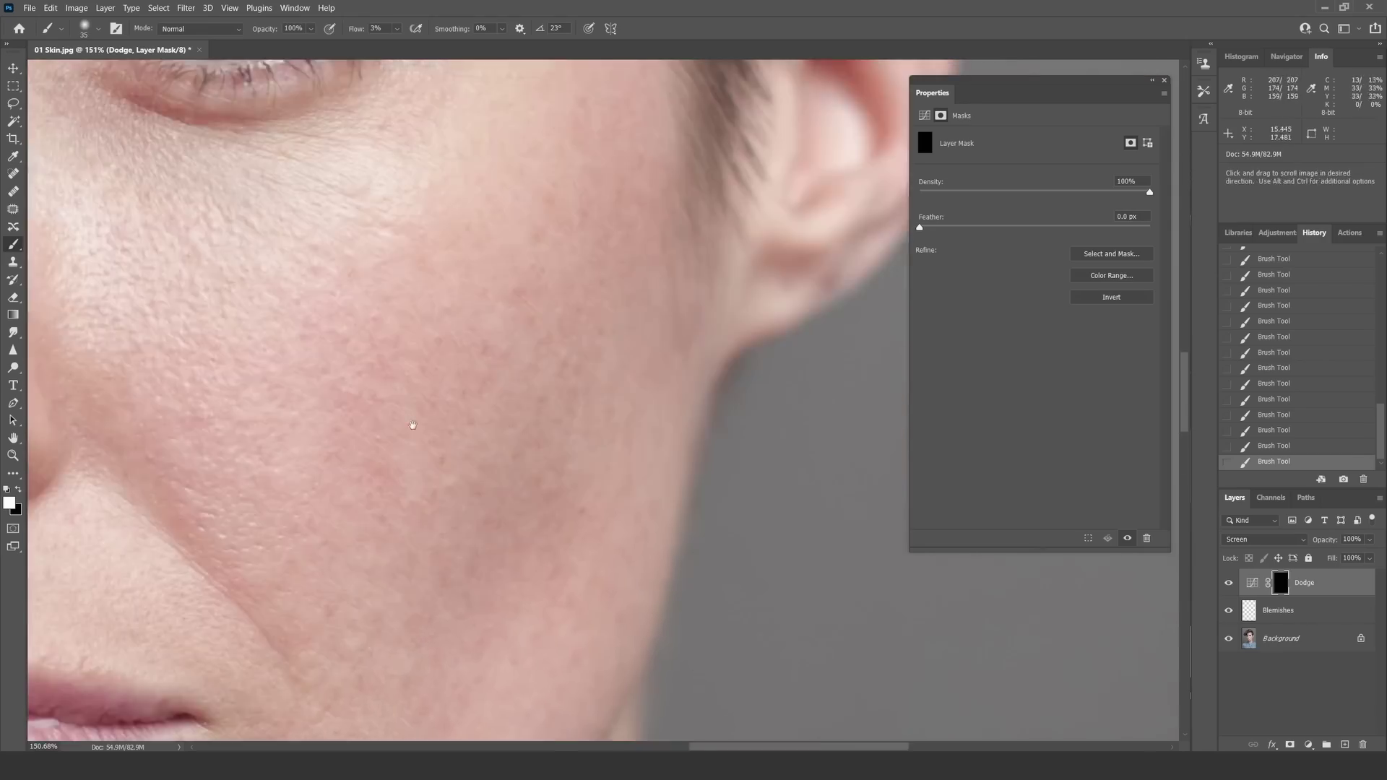
scroll(480, 440, down, 4)
scroll(481, 440, left, 3)
Step: Dodge the uneven dark patches around the nose and on the opposite cheek with a 20 to 40 px brush
drag(480, 440, 318, 397)
drag(617, 393, 787, 439)
drag(303, 94, 475, 312)
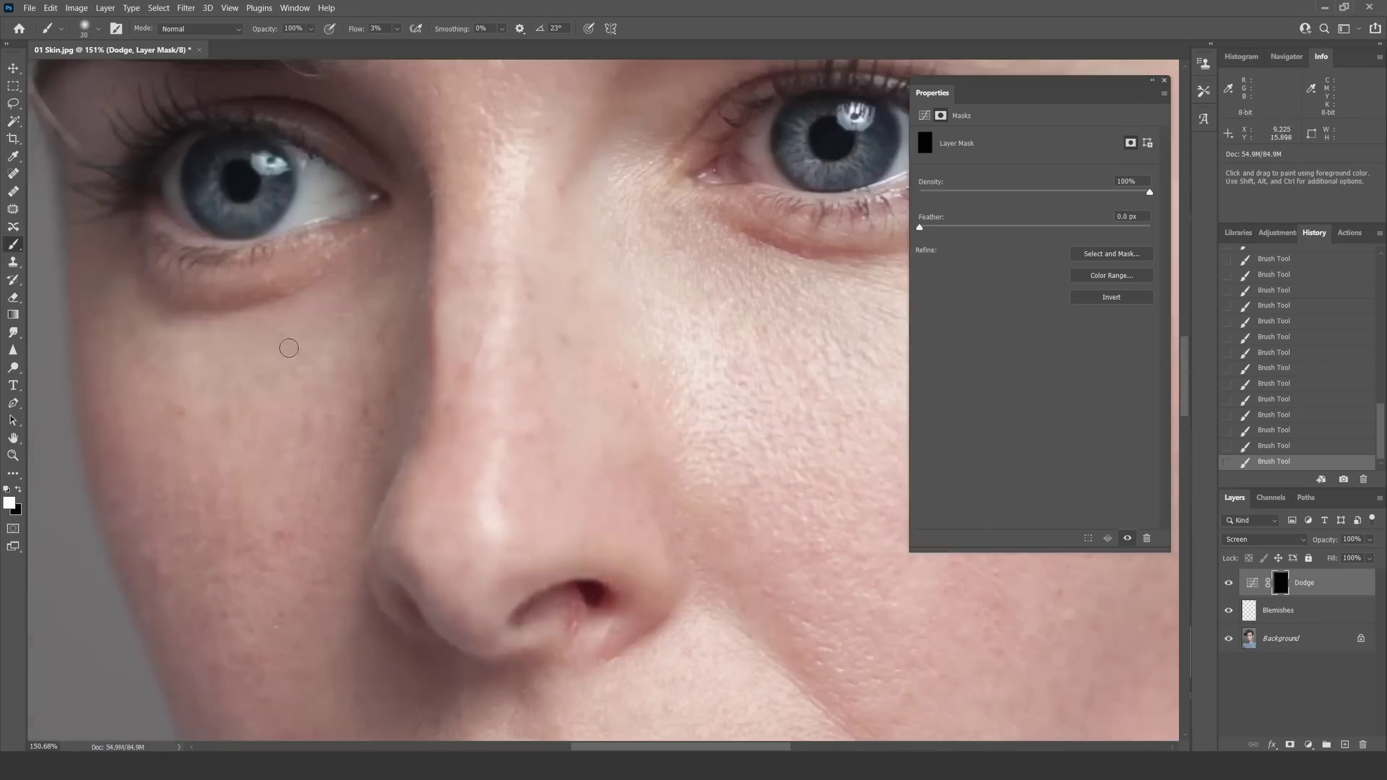
key(bracketright)
key(bracketright)
Step: Compare the whole portrait and the face close up with and without the Dodge layer
key(ctrl+0)
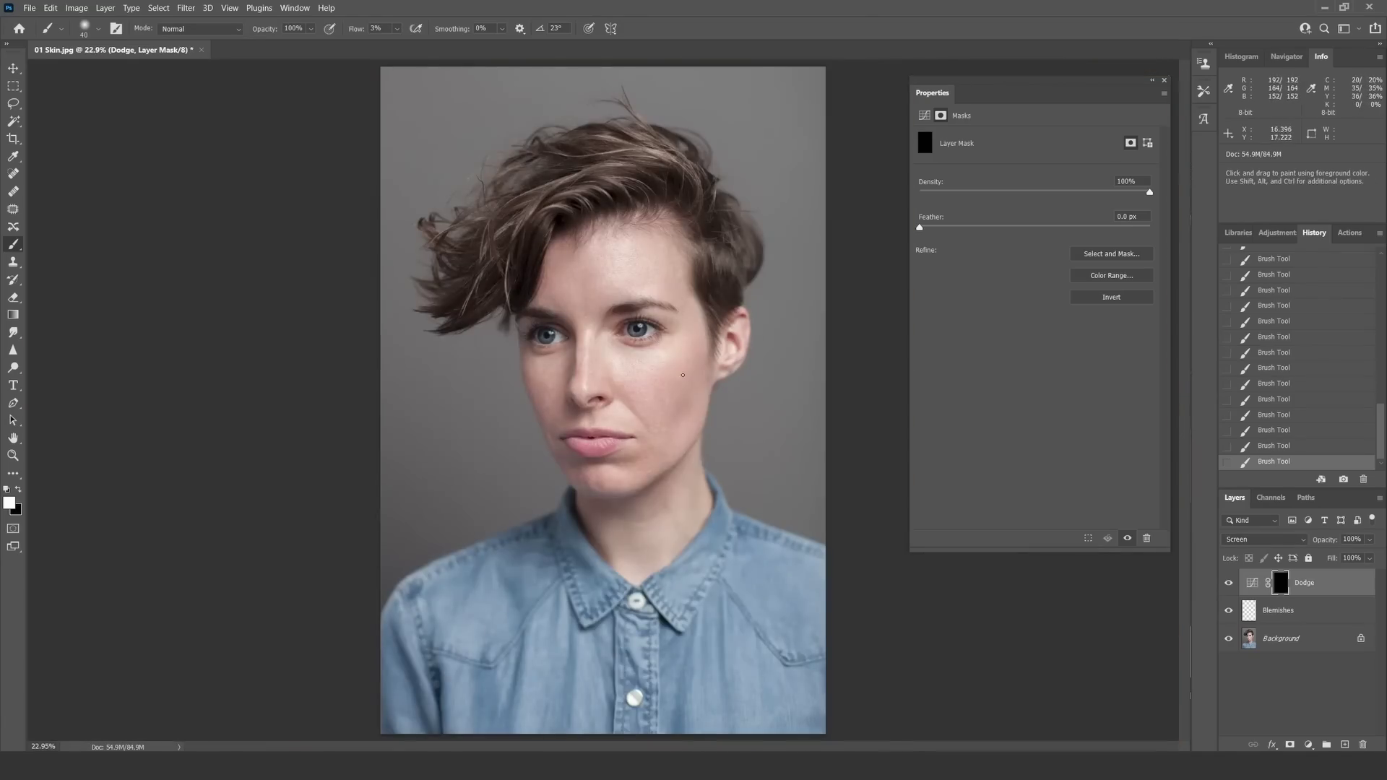
scroll(682, 375, up, 3)
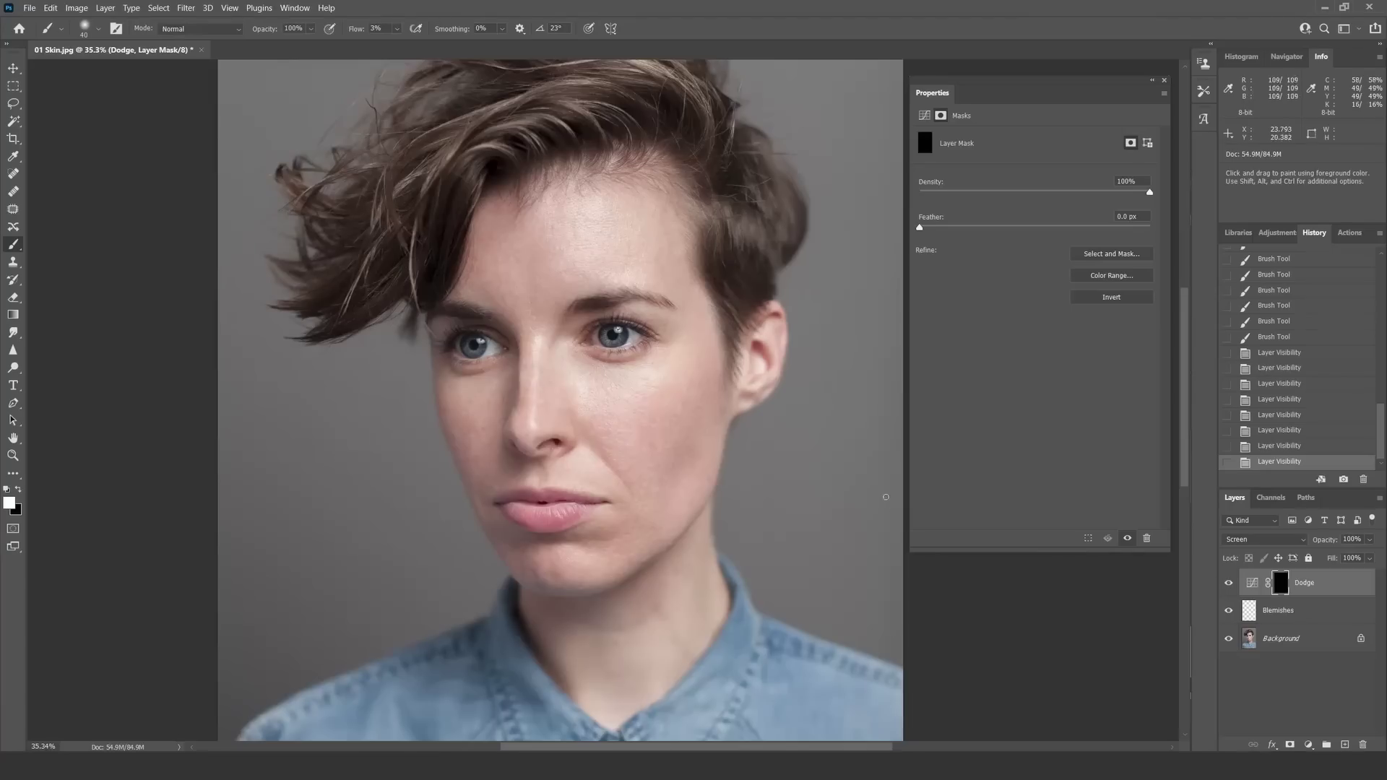
scroll(1209, 572, up, 2)
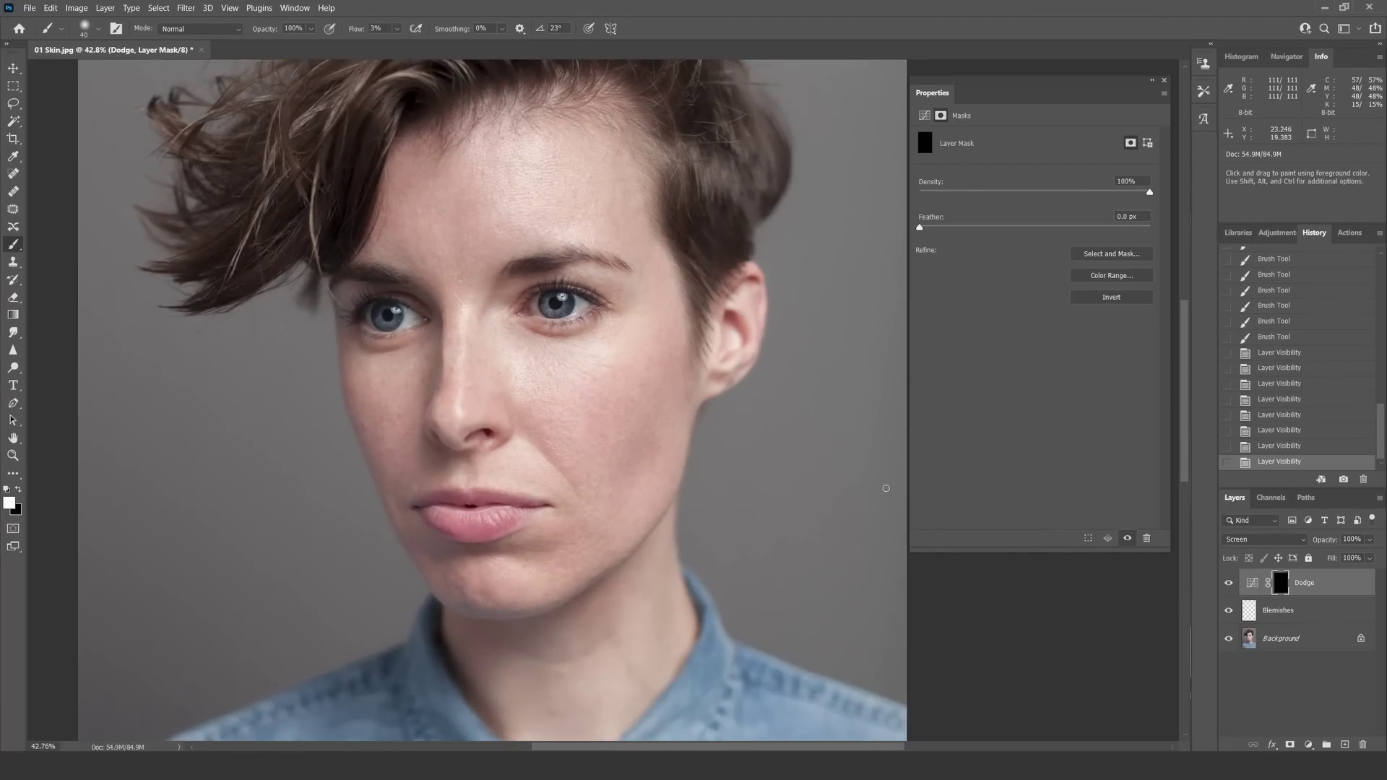
scroll(889, 484, down, 1)
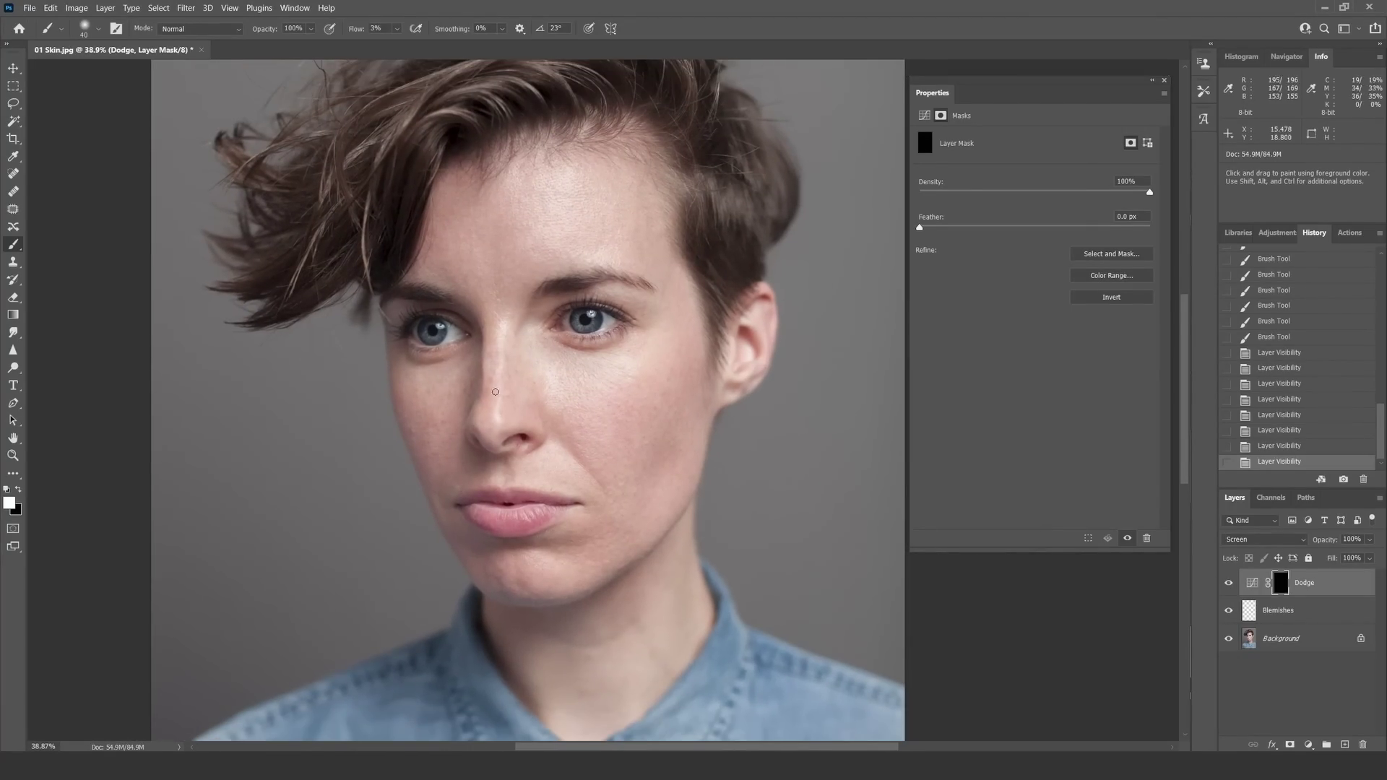
scroll(534, 426, up, 5)
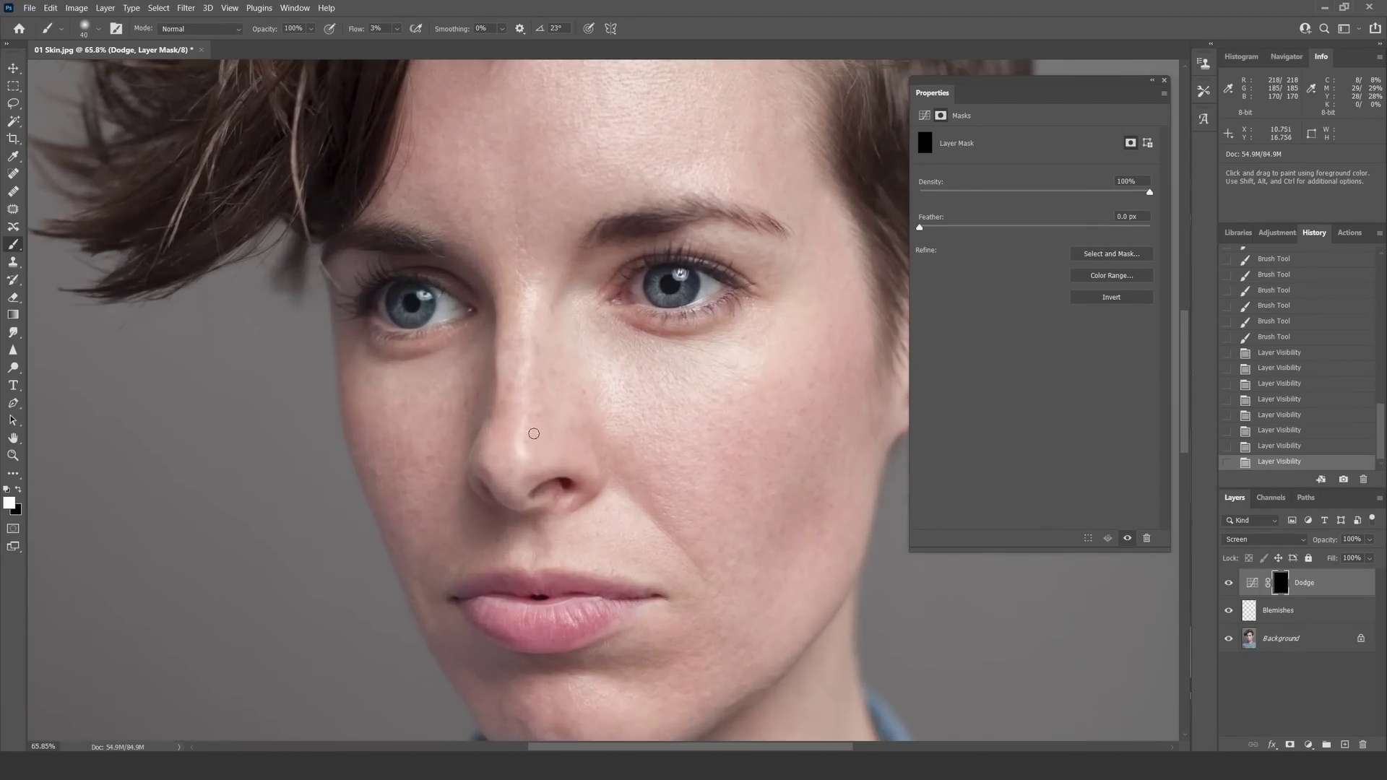
scroll(547, 431, down, 5)
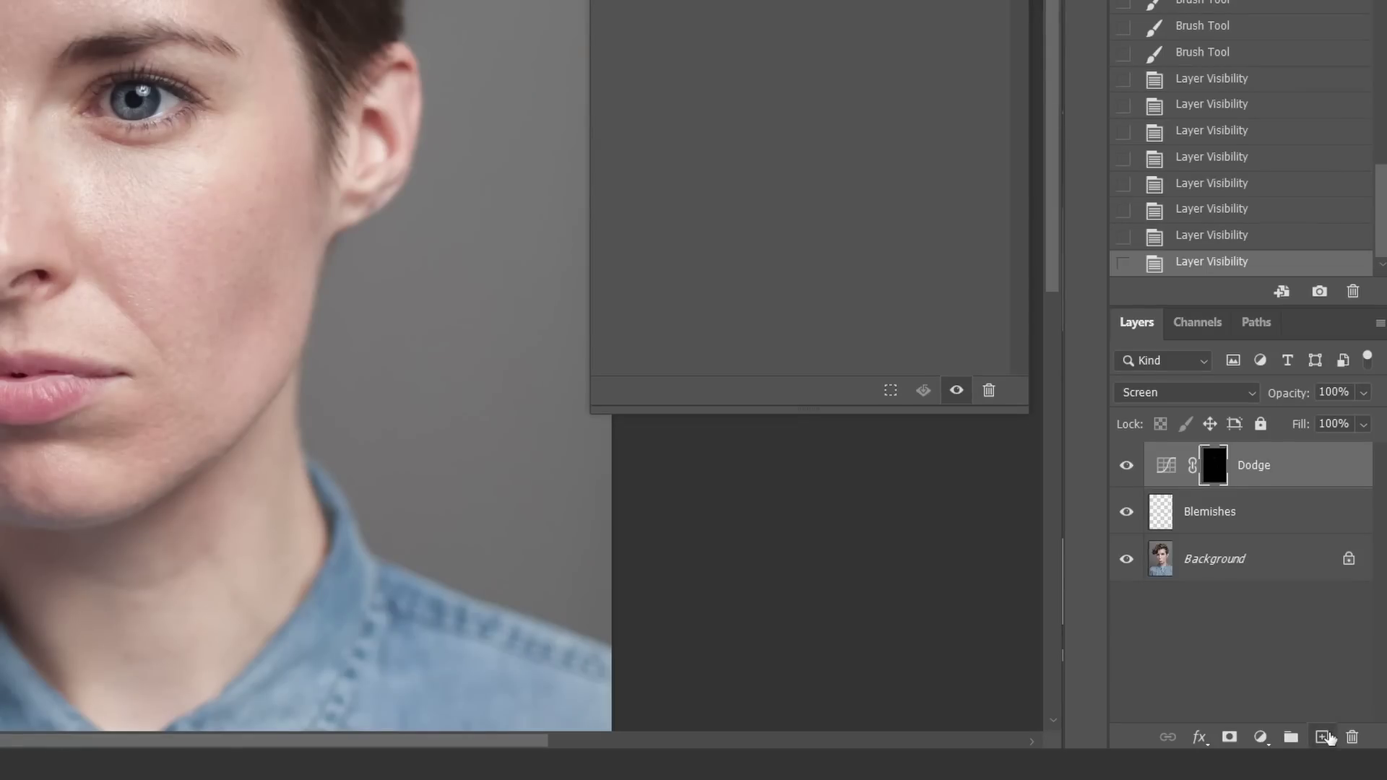
Step: Add a new empty layer above Dodge and name it Tone
click(1323, 737)
double_click(1208, 465)
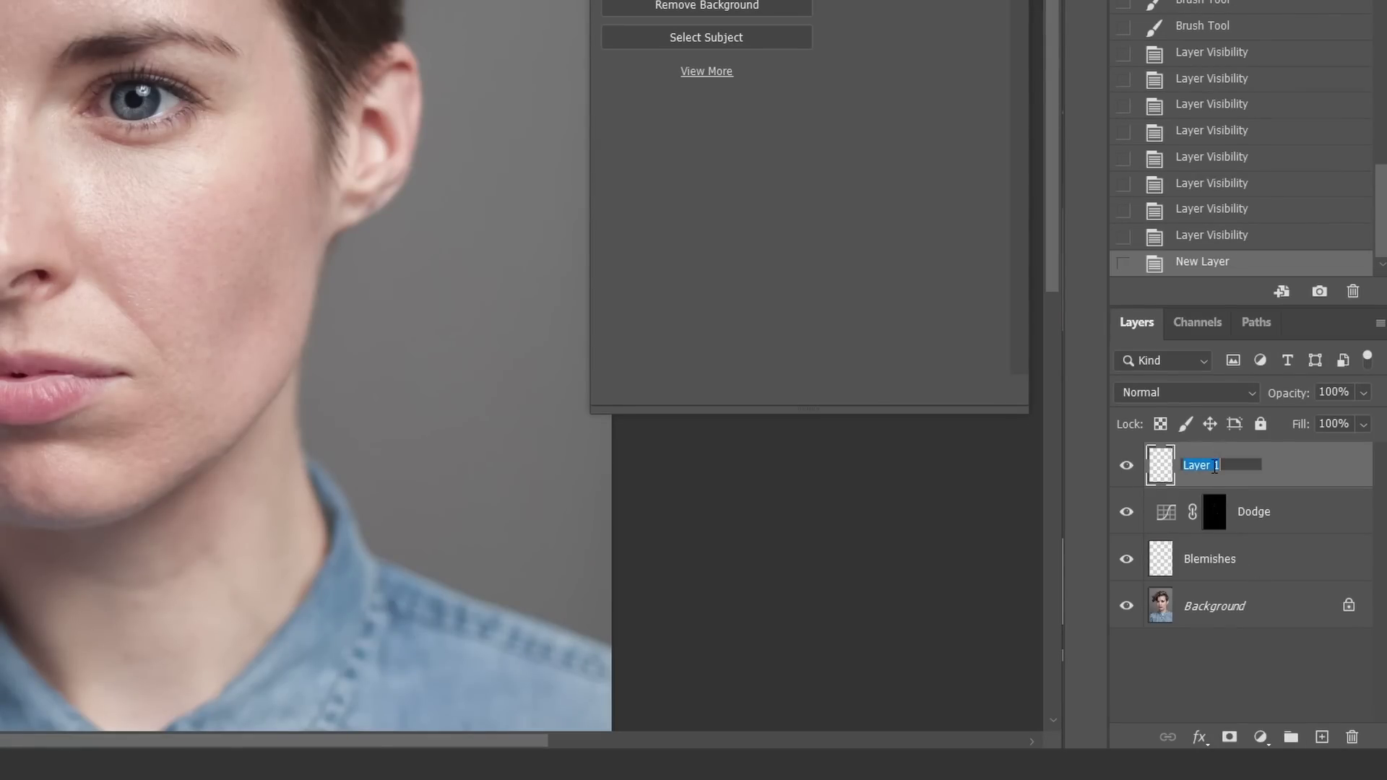
text(Tone)
click(1331, 474)
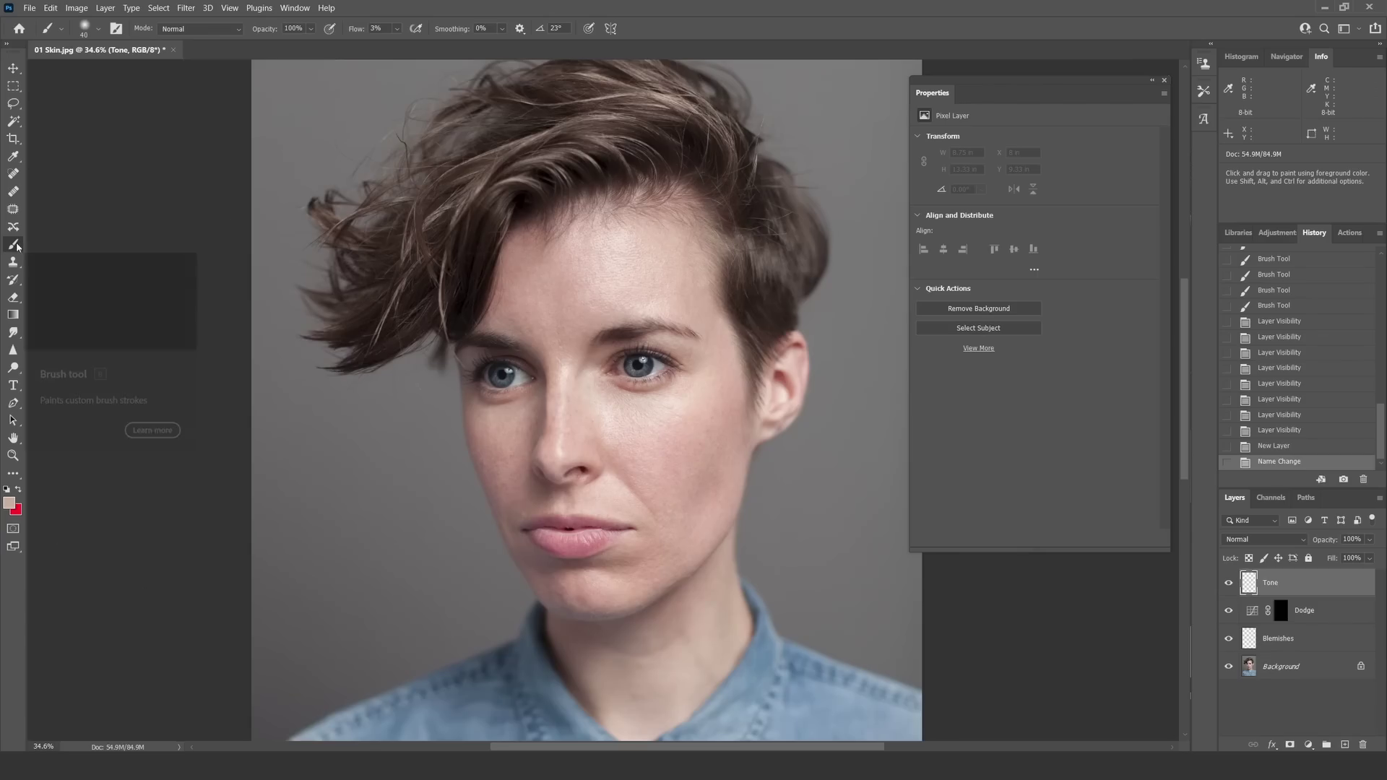
Step: Check that the Brush tool has a soft round tip with 0% hardness
click(96, 30)
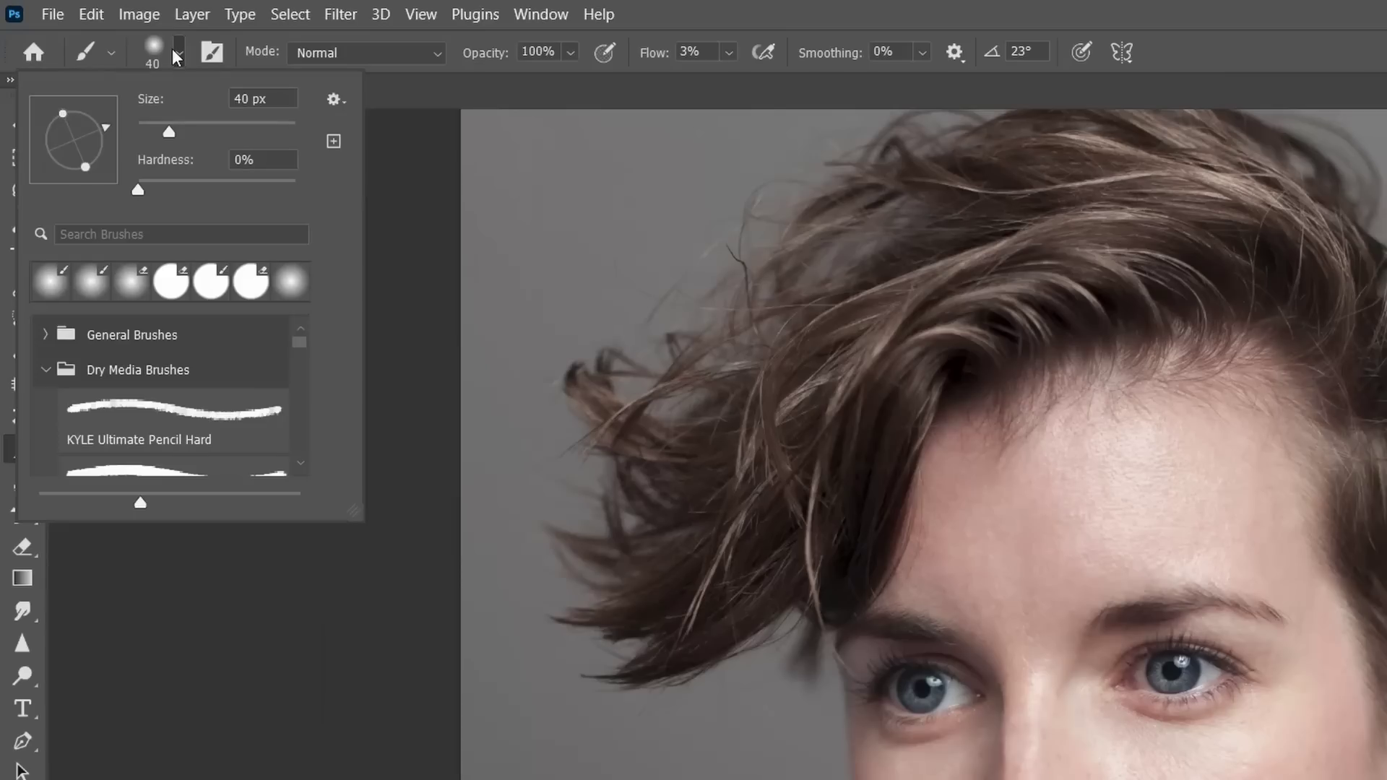
drag(75, 104, 110, 109)
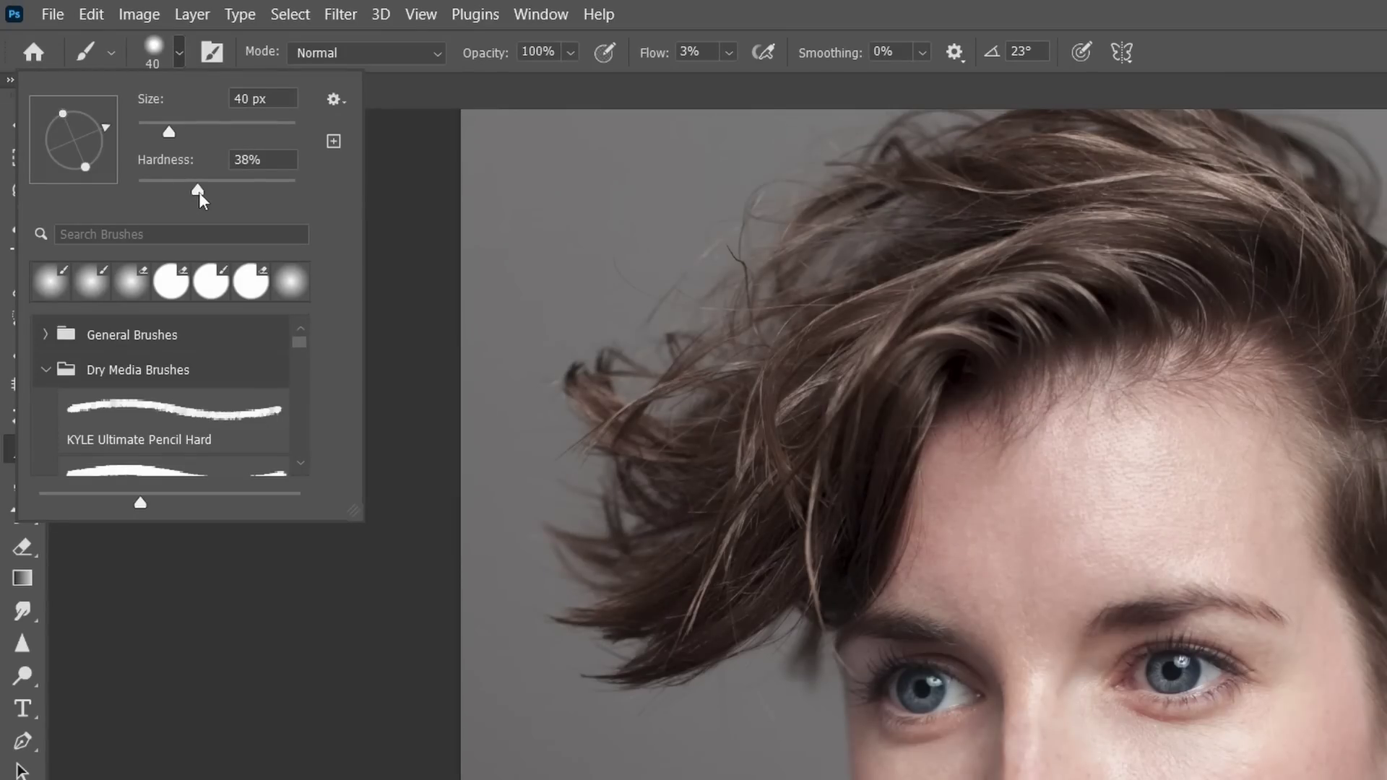
drag(200, 194, 135, 192)
click(715, 8)
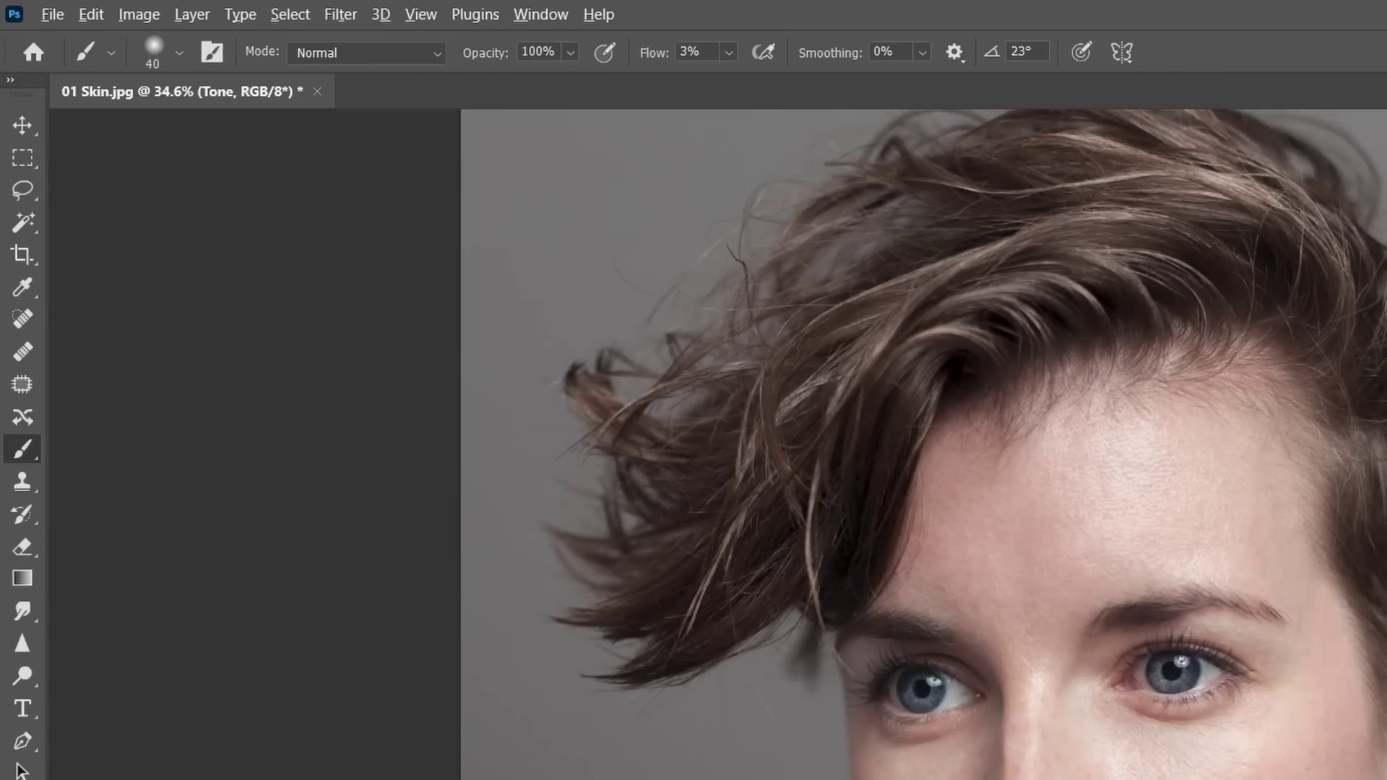
Step: Enlarge the brush and paint sampled skin colour over the centre of the forehead on the Tone layer
scroll(1216, 724, up, 3)
scroll(1087, 712, up, 3)
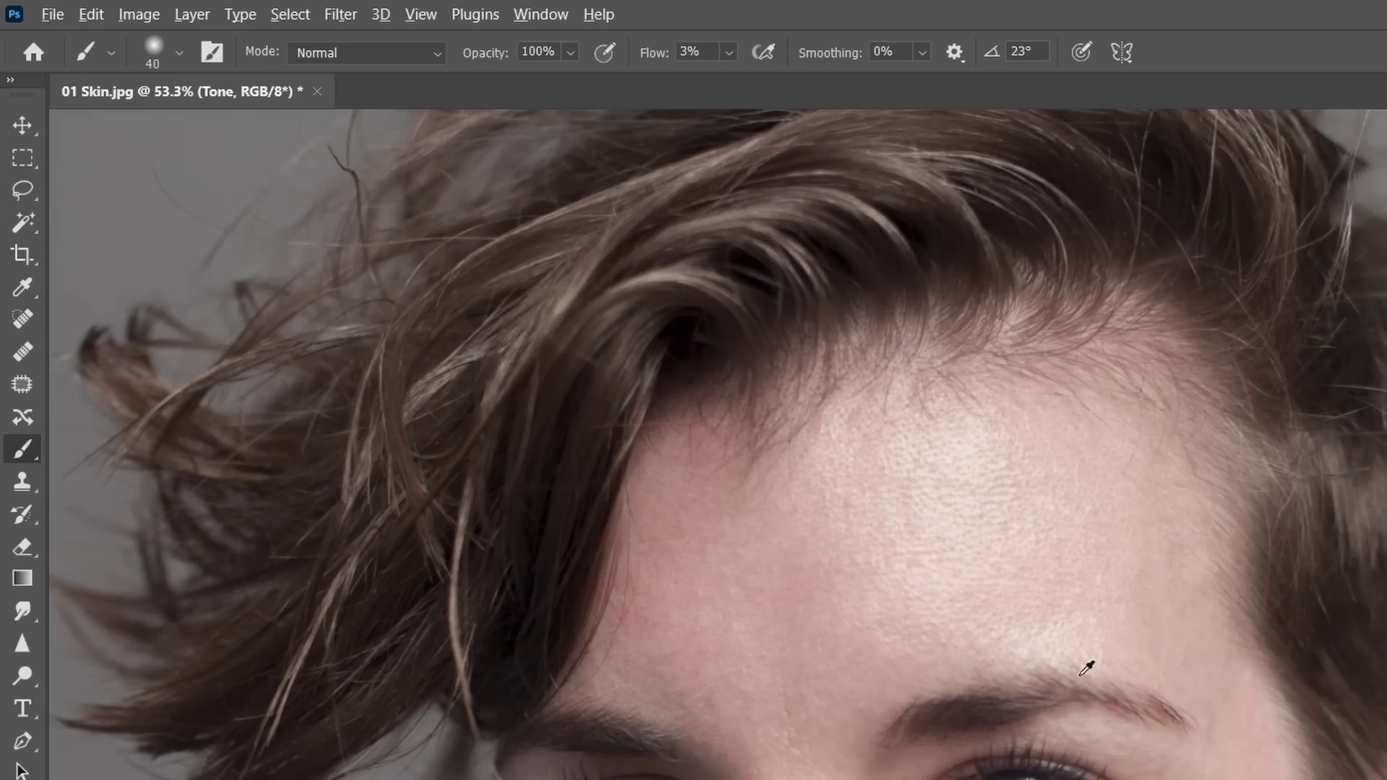
scroll(1062, 569, up, 2)
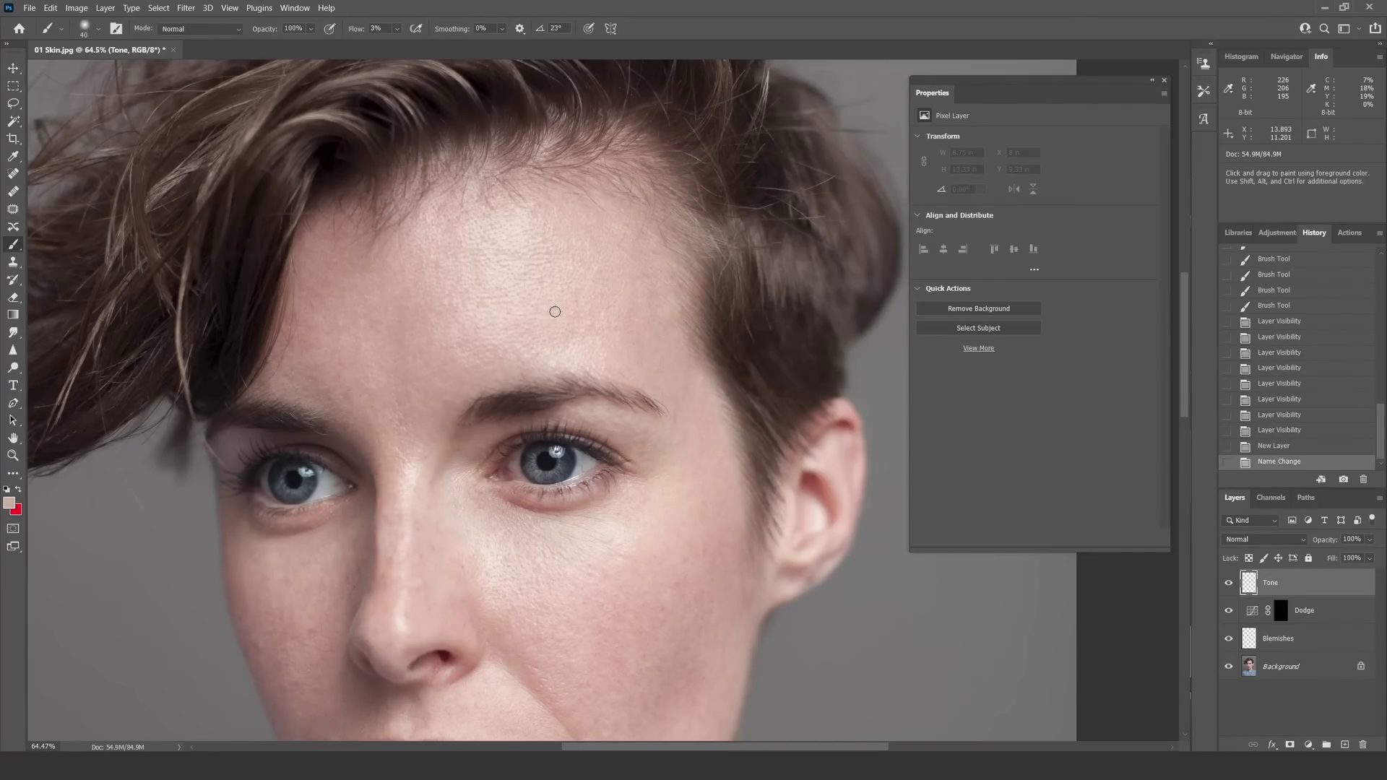
key(bracketright)
key(bracketright)
key(bracketright)
key(bracketright)
key(bracketright)
key(bracketright)
key(bracketright)
key(bracketright)
key(bracketright)
key(bracketright)
key(bracketright)
key(bracketright)
key(alt)
Step: Blend the skin tone just above the inner eyebrow using sampled colour and a 250 px brush
key(bracketright)
key(bracketleft)
mouse_move(518, 257)
mouse_down()
mouse_move(471, 262)
mouse_move(510, 297)
mouse_move(479, 311)
mouse_move(575, 328)
mouse_move(526, 255)
mouse_move(511, 302)
mouse_move(535, 278)
mouse_move(521, 261)
mouse_move(490, 301)
mouse_move(383, 270)
mouse_move(431, 302)
mouse_move(480, 229)
mouse_move(480, 351)
mouse_move(465, 362)
mouse_move(480, 357)
mouse_move(445, 375)
mouse_move(499, 357)
mouse_move(433, 382)
mouse_move(507, 356)
mouse_move(444, 356)
mouse_move(428, 379)
mouse_move(500, 324)
mouse_move(477, 307)
mouse_move(436, 314)
mouse_up()
key(bracketright)
key(bracketleft)
key(bracketleft)
alt+click(488, 348)
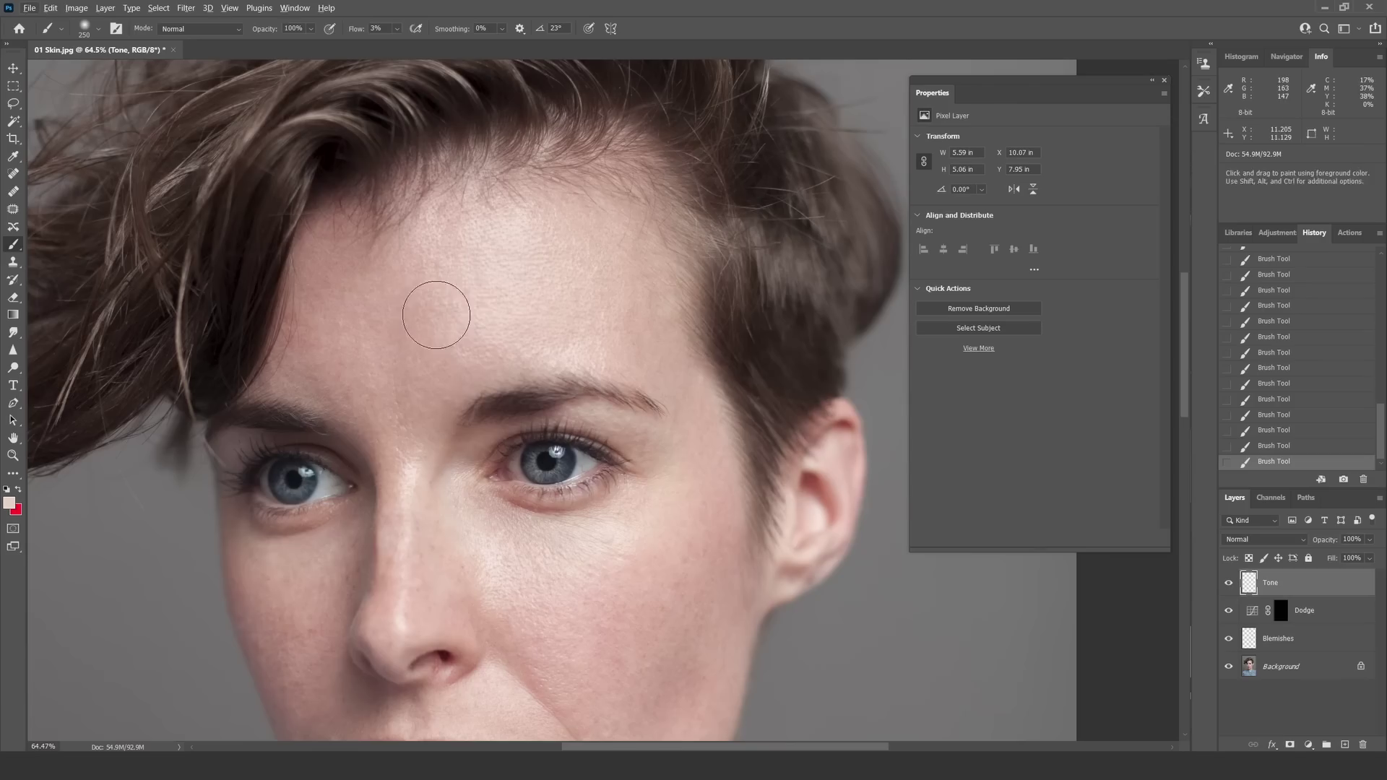
alt+click(484, 353)
mouse_move(489, 353)
mouse_down()
mouse_move(495, 336)
mouse_move(476, 351)
mouse_up()
Step: Resample nearby skin colours and even out the tone between the eyebrows and on the redder, hair-covered side of the forehead
key(alt)
mouse_move(424, 329)
mouse_down()
mouse_move(422, 267)
mouse_move(448, 344)
mouse_move(410, 308)
mouse_move(427, 345)
mouse_up()
key(alt)
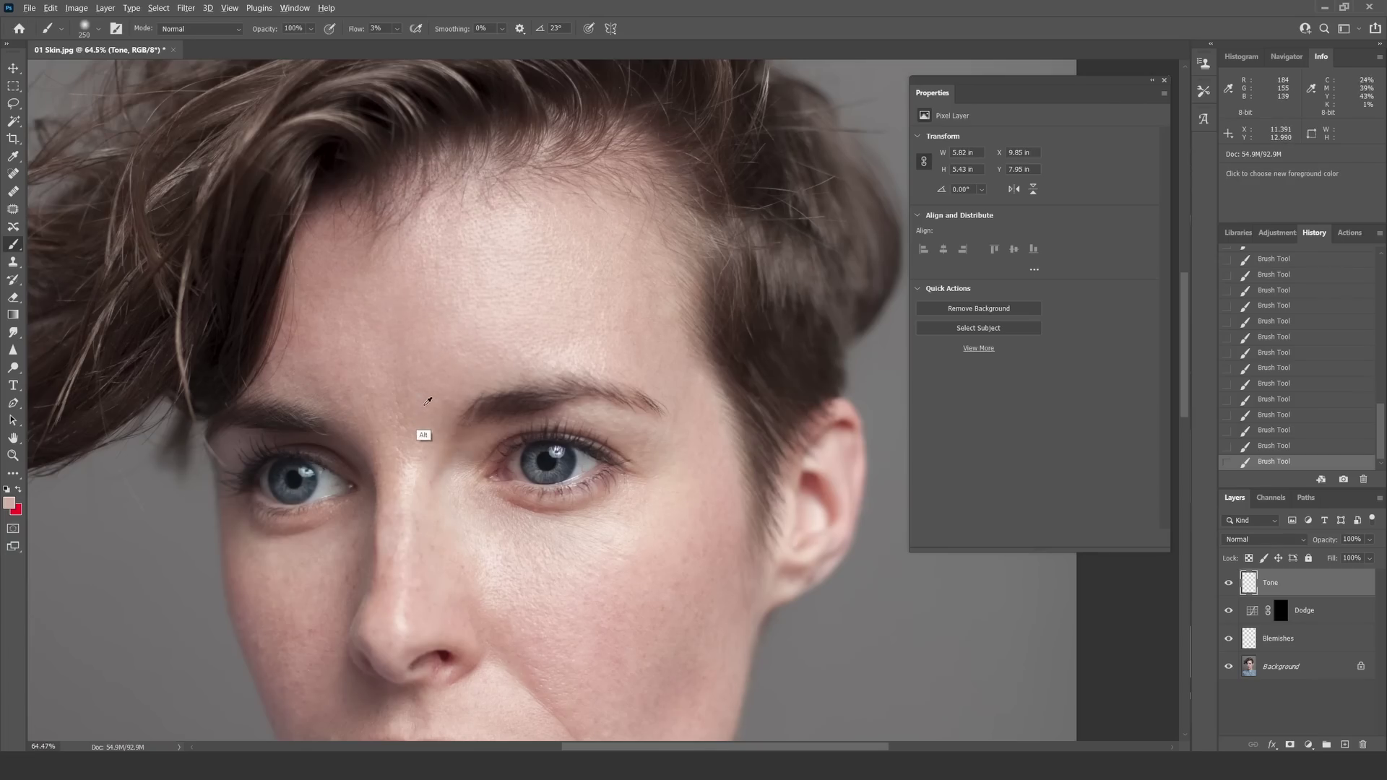
mouse_move(424, 405)
mouse_down()
mouse_move(407, 383)
mouse_move(477, 302)
mouse_move(420, 387)
mouse_move(365, 310)
mouse_move(480, 294)
mouse_move(378, 325)
mouse_up()
key(alt)
key(alt)
alt+click(374, 353)
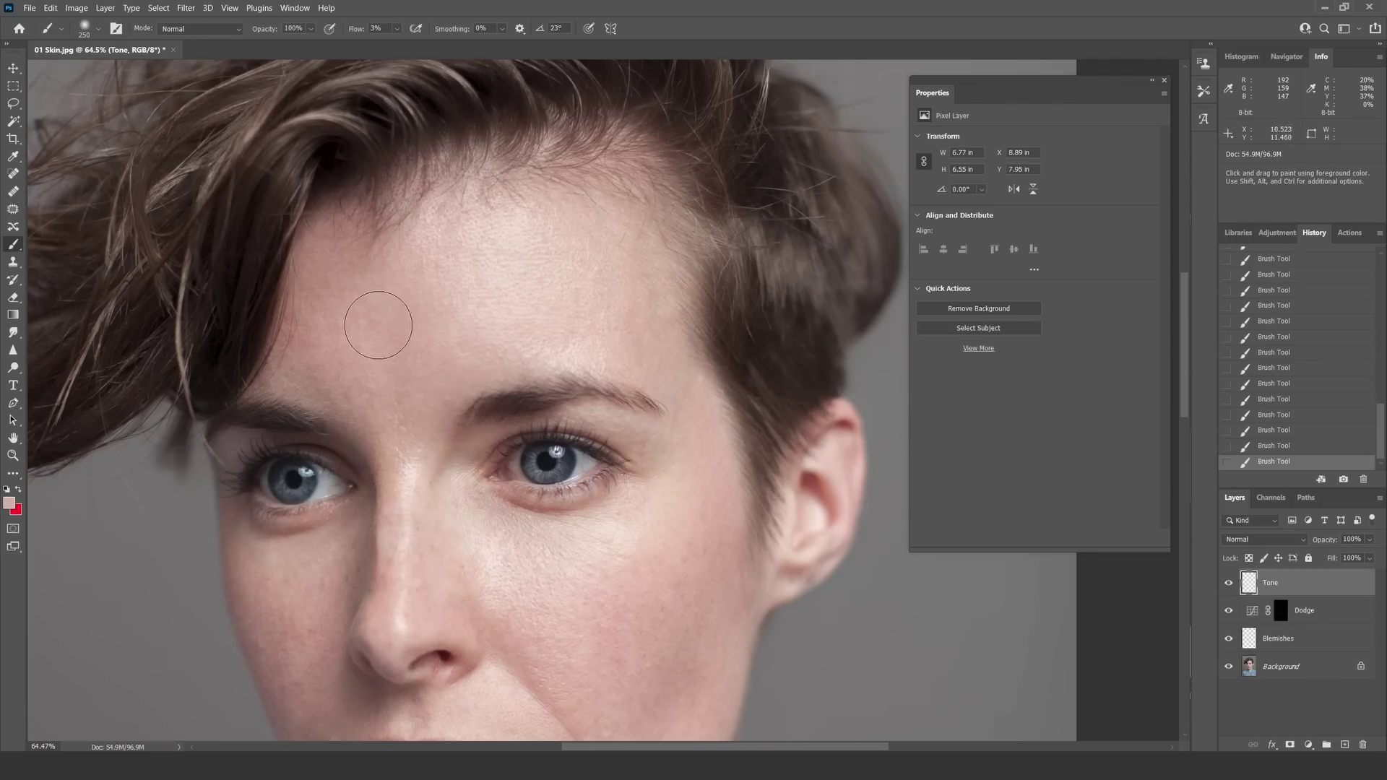
Step: Reduce the brush to 175 px and blend the redder, hair-covered side of the forehead using sampled skin colour
key(bracketleft)
key(bracketleft)
key(alt)
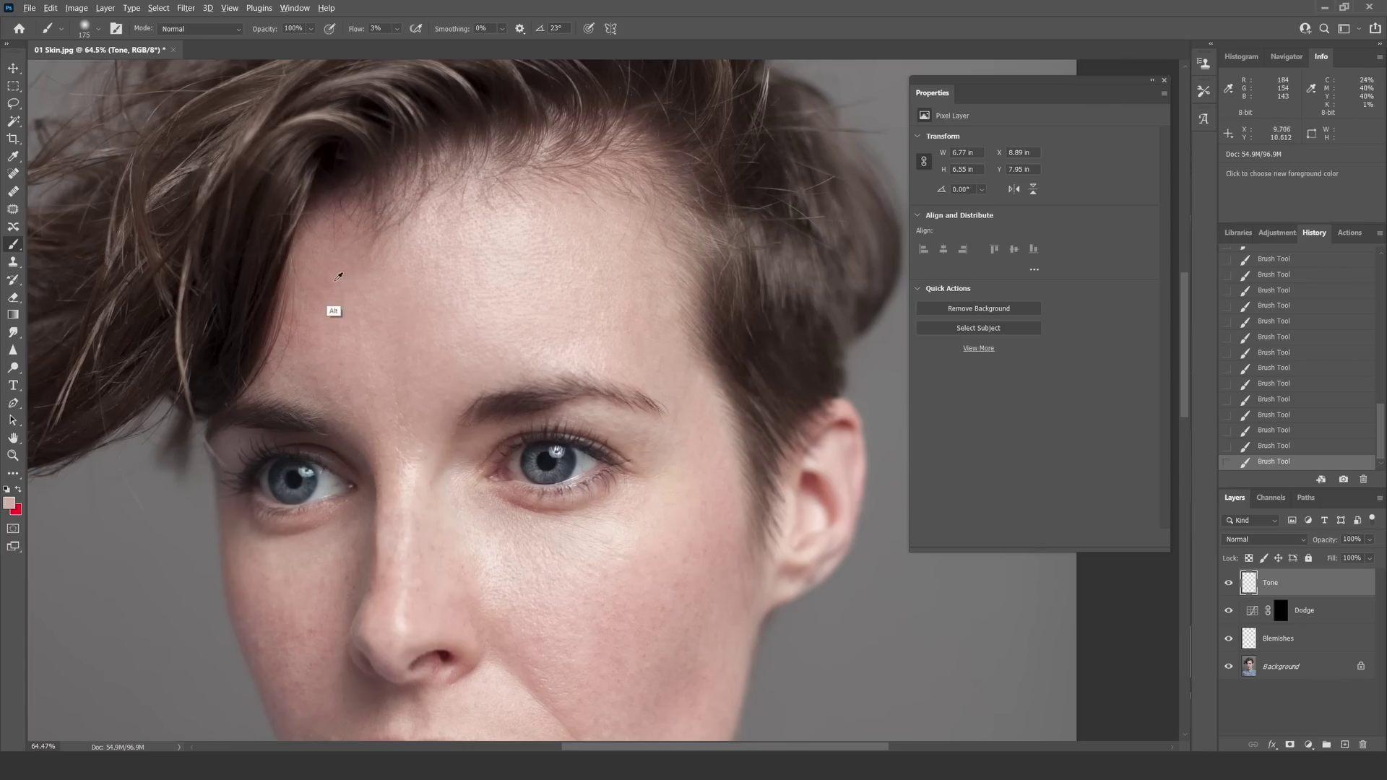
alt+click(335, 281)
mouse_move(336, 280)
mouse_down()
mouse_move(325, 328)
mouse_move(343, 358)
mouse_move(320, 350)
mouse_move(354, 383)
mouse_up()
alt+click(331, 301)
alt+click(336, 367)
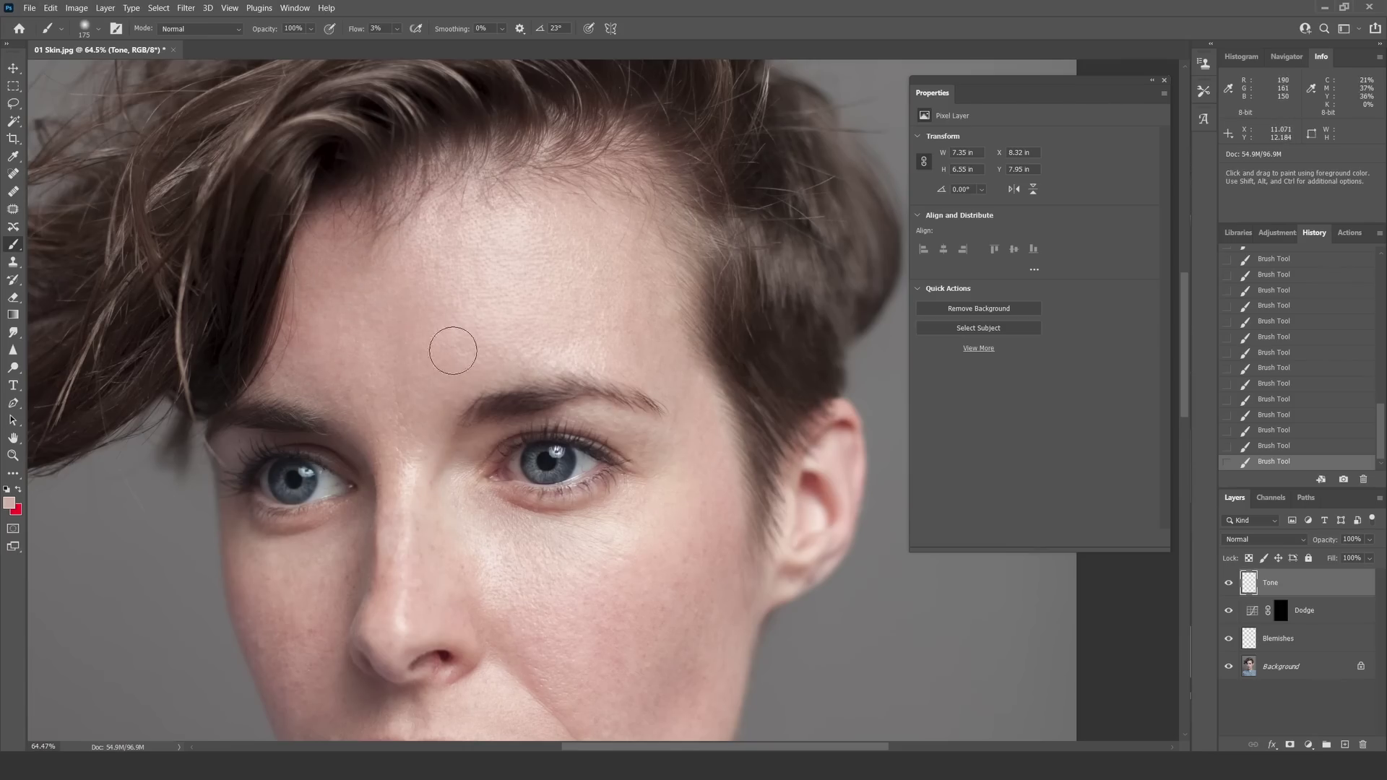
Step: Sample the lighter upper forehead skin and paint it down towards the temple
key(alt)
alt+click(597, 237)
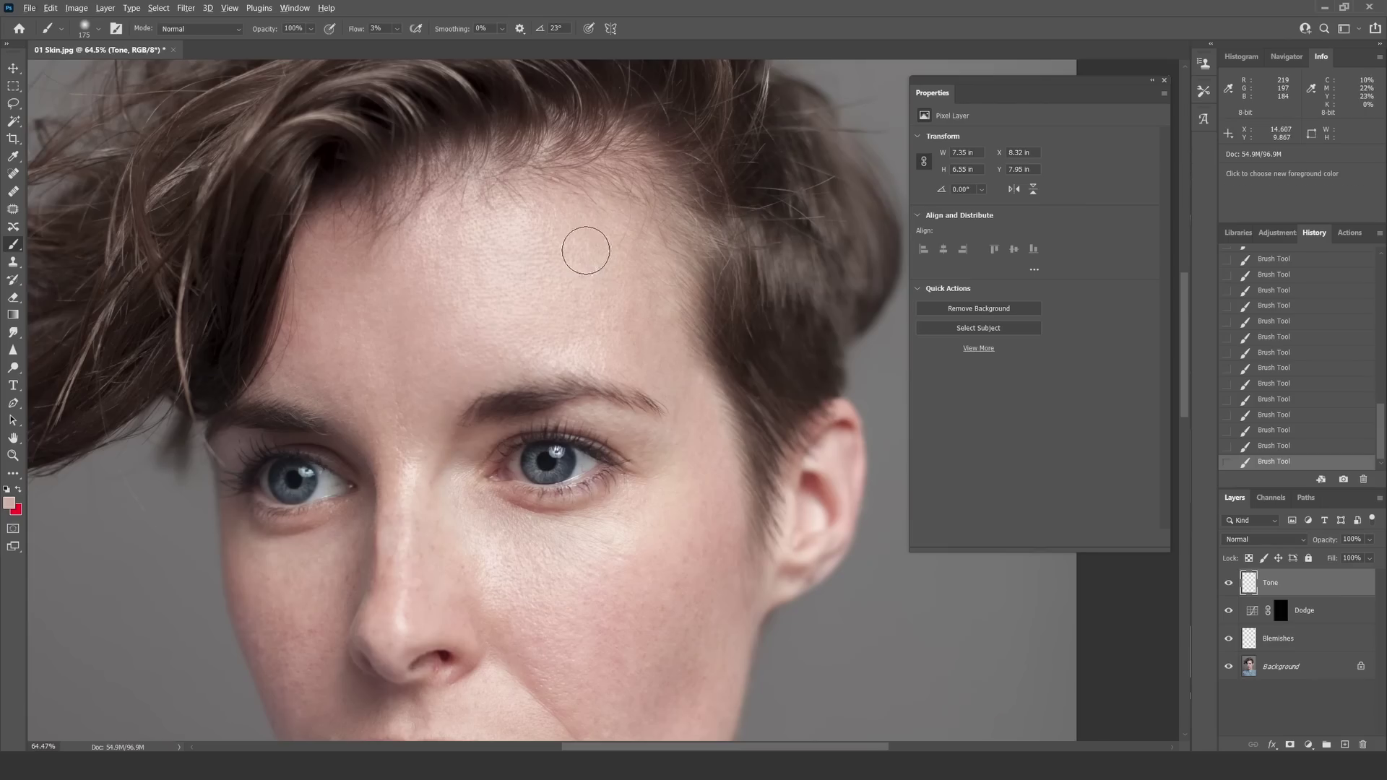
mouse_move(582, 248)
mouse_down()
mouse_move(604, 288)
mouse_move(646, 299)
mouse_up()
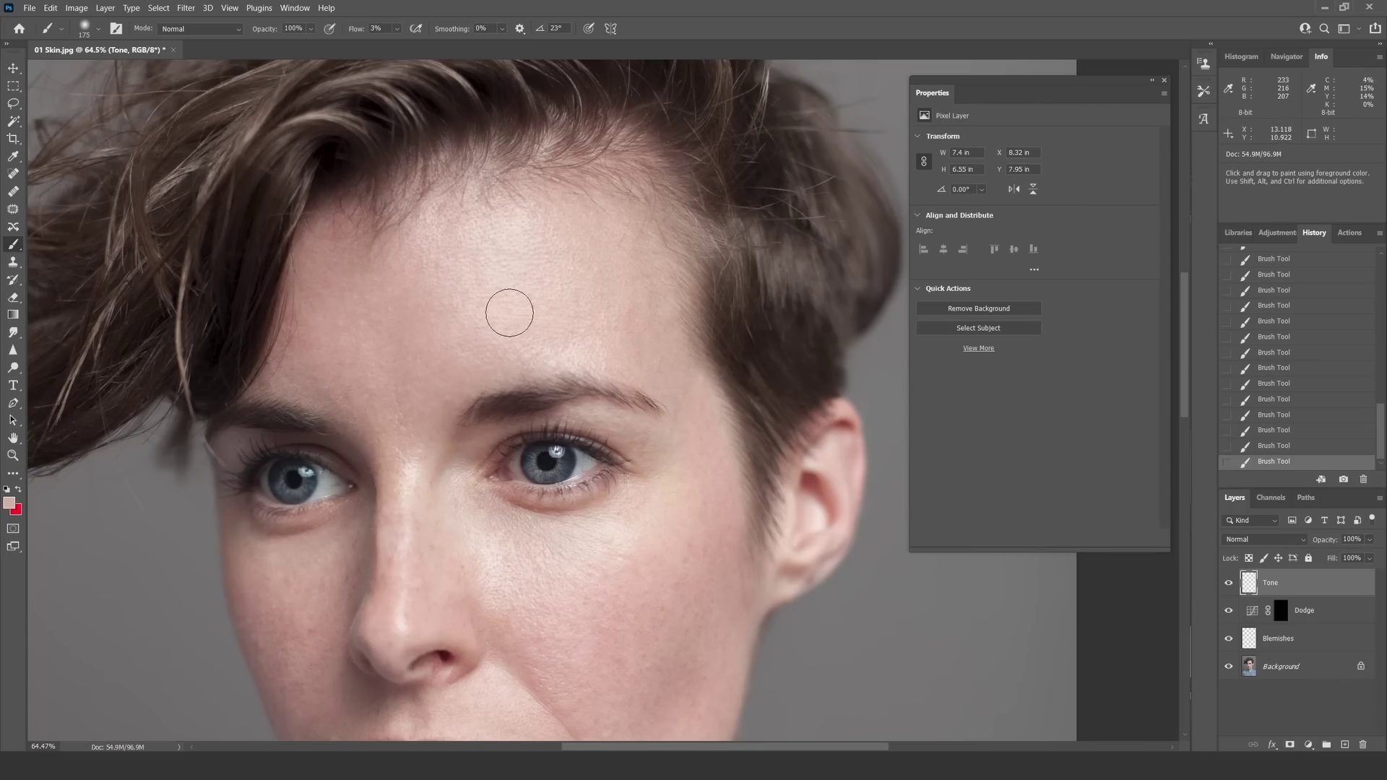
Step: Even out the skin tone at the temple and outer cheekbone with sampled colour and a 125 px brush
drag(510, 309, 439, 191)
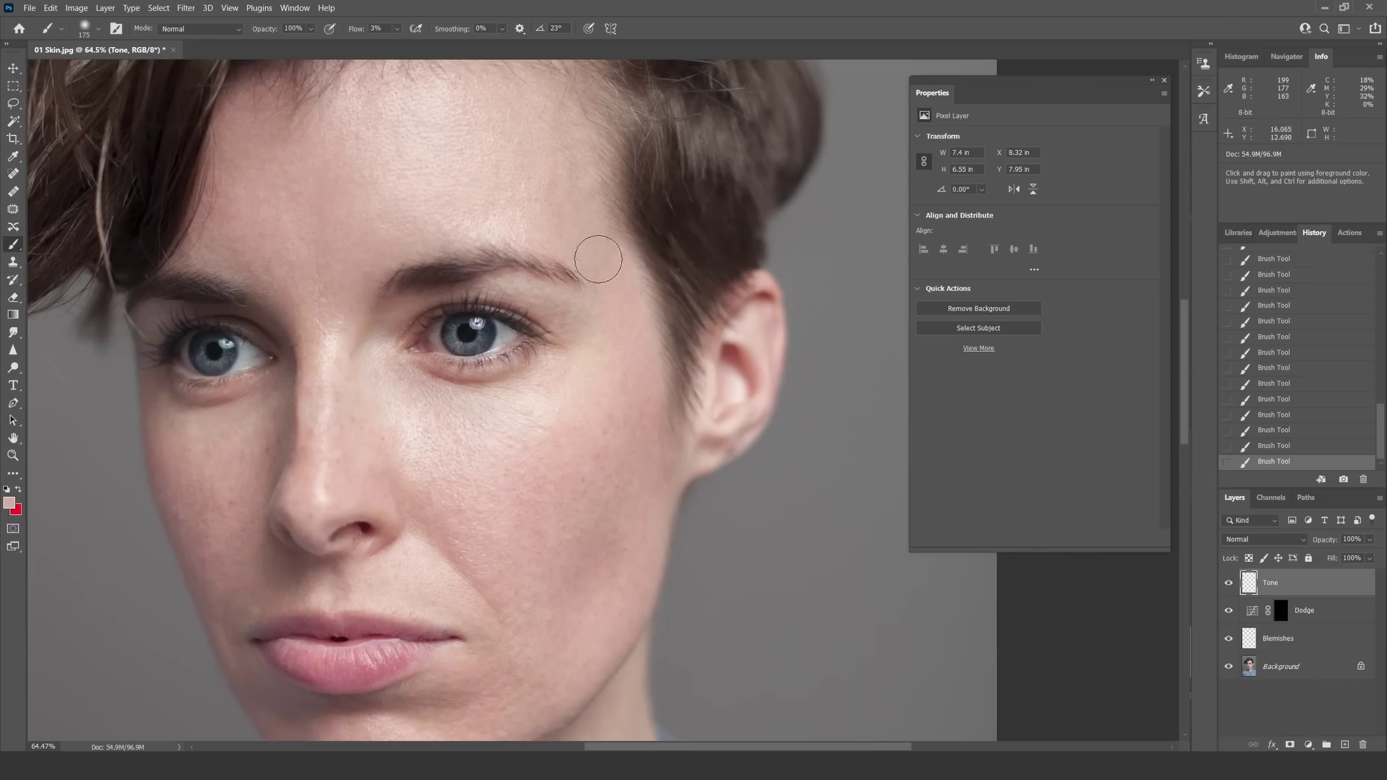
key(bracketleft)
key(bracketleft)
key(alt)
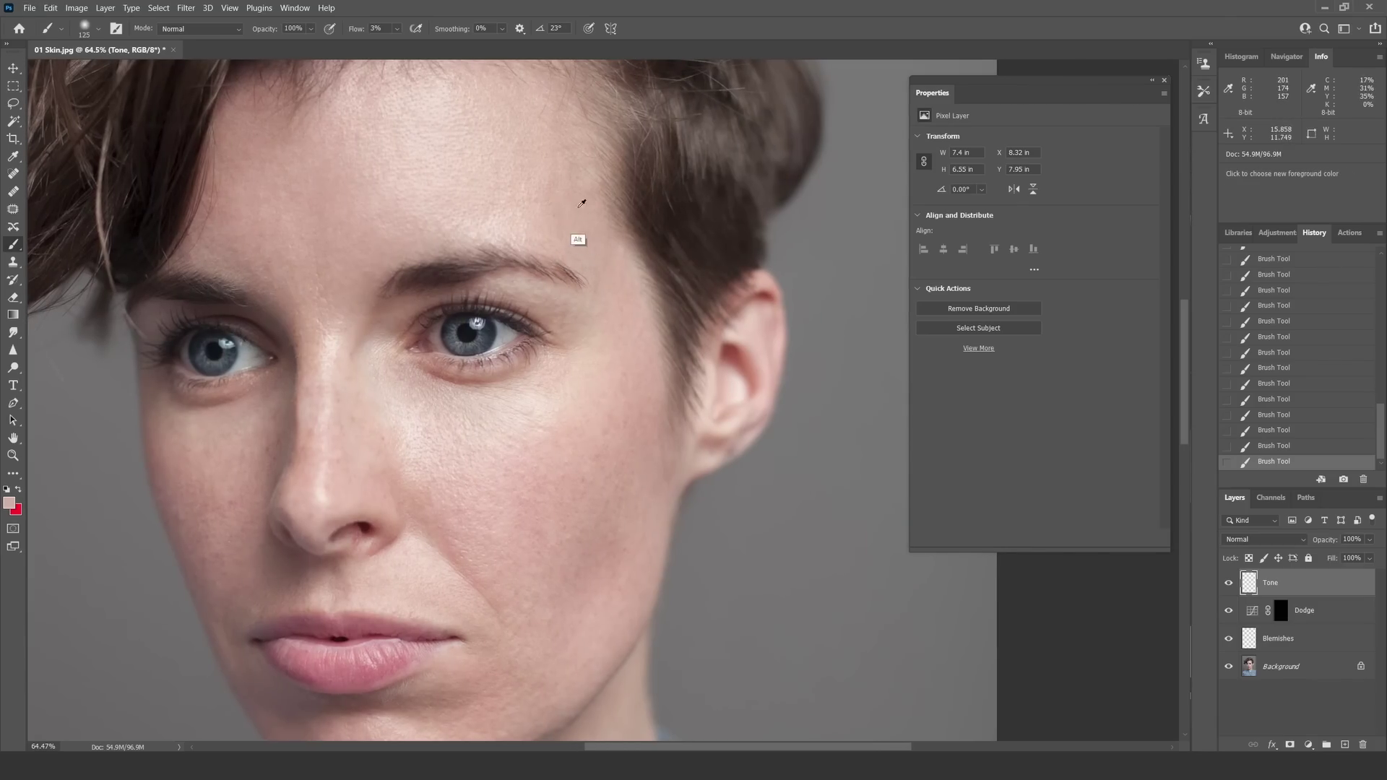
mouse_move(563, 209)
mouse_down()
mouse_move(558, 179)
mouse_move(589, 201)
mouse_move(592, 276)
mouse_move(580, 231)
mouse_move(646, 298)
mouse_move(618, 290)
mouse_up()
alt+click(588, 240)
alt+click(609, 312)
alt+click(587, 393)
mouse_move(576, 393)
mouse_down()
mouse_move(574, 443)
mouse_move(607, 435)
mouse_up()
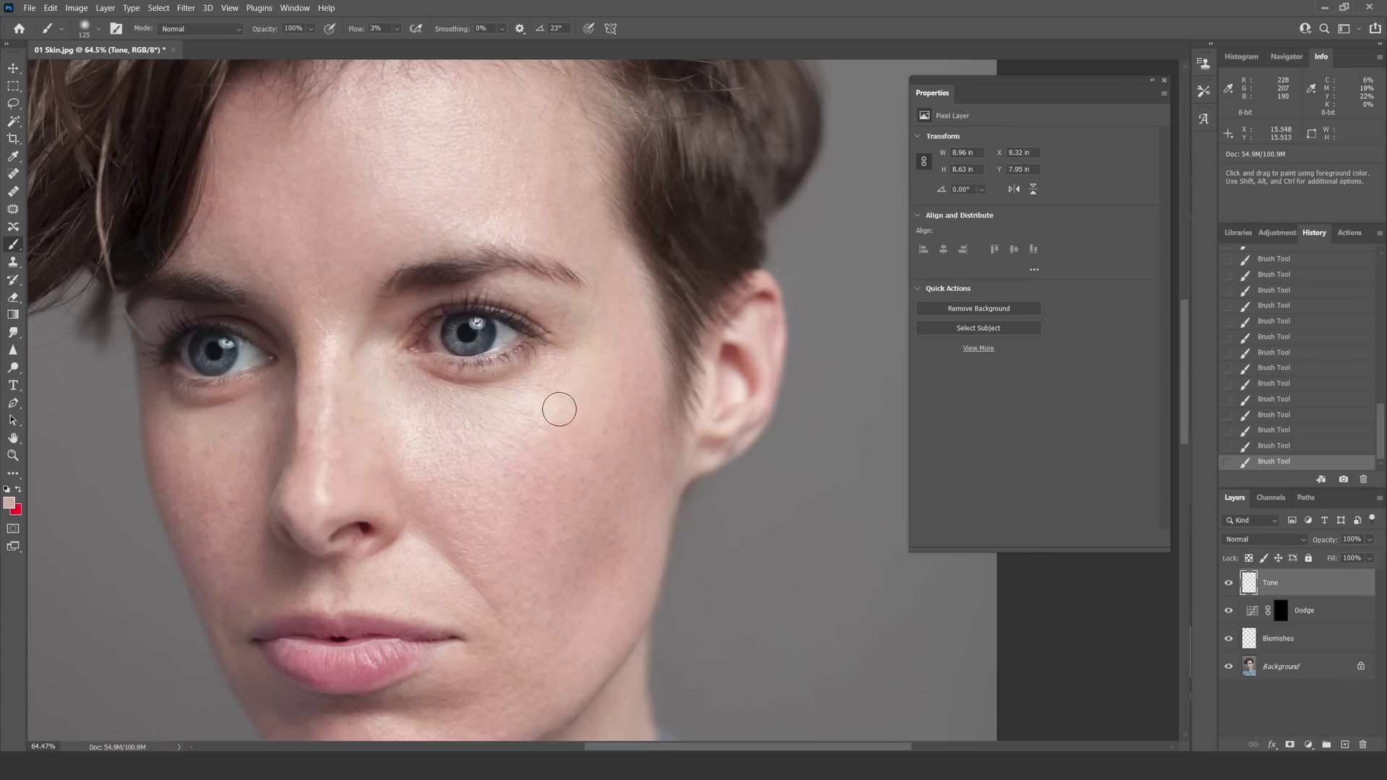
Step: Enlarge the brush to 175 px and blend sampled skin colours under the eye and across the near cheek
key(bracketright)
key(bracketright)
alt+click(425, 468)
drag(425, 431, 464, 426)
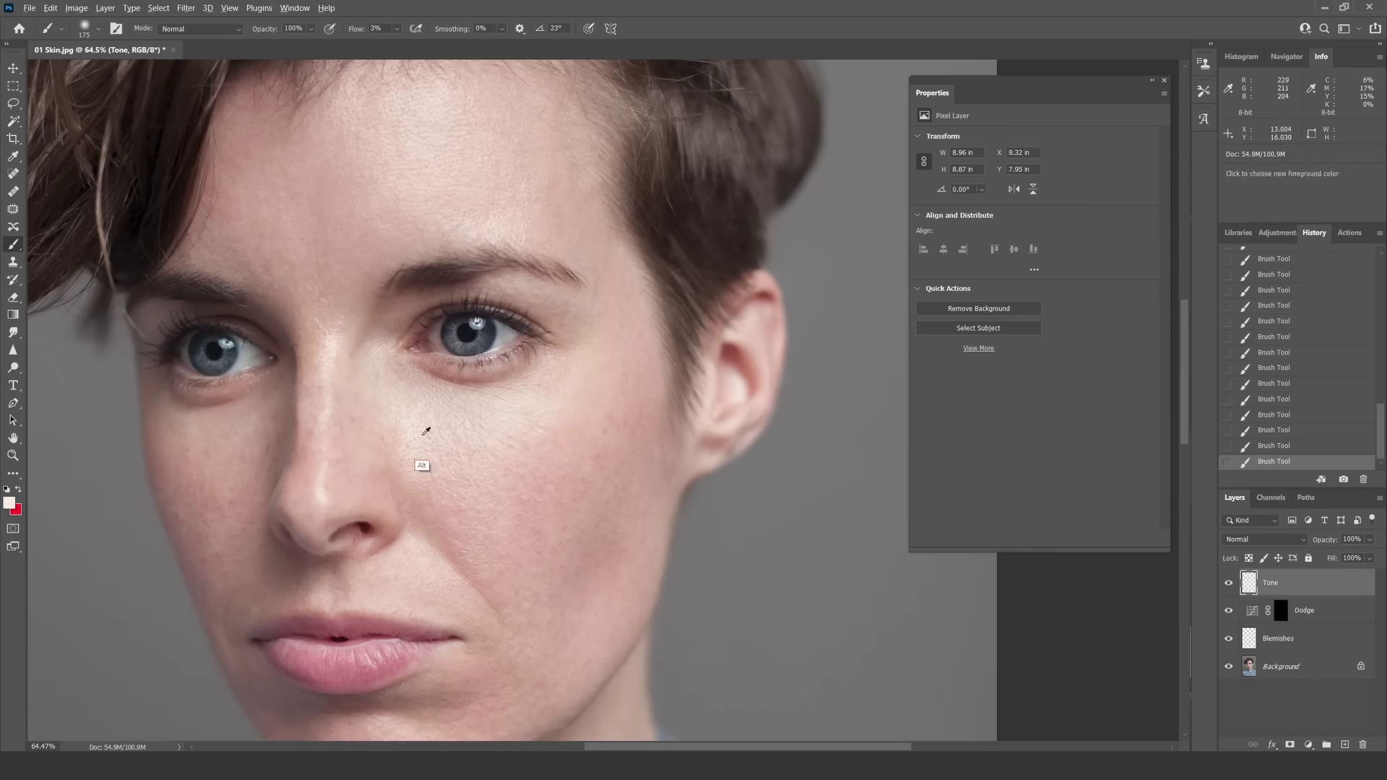
alt+click(483, 515)
drag(495, 527, 460, 486)
drag(602, 437, 558, 475)
Step: Sample skin colour near the jaw and even out the tone along the jawline
drag(536, 550, 542, 412)
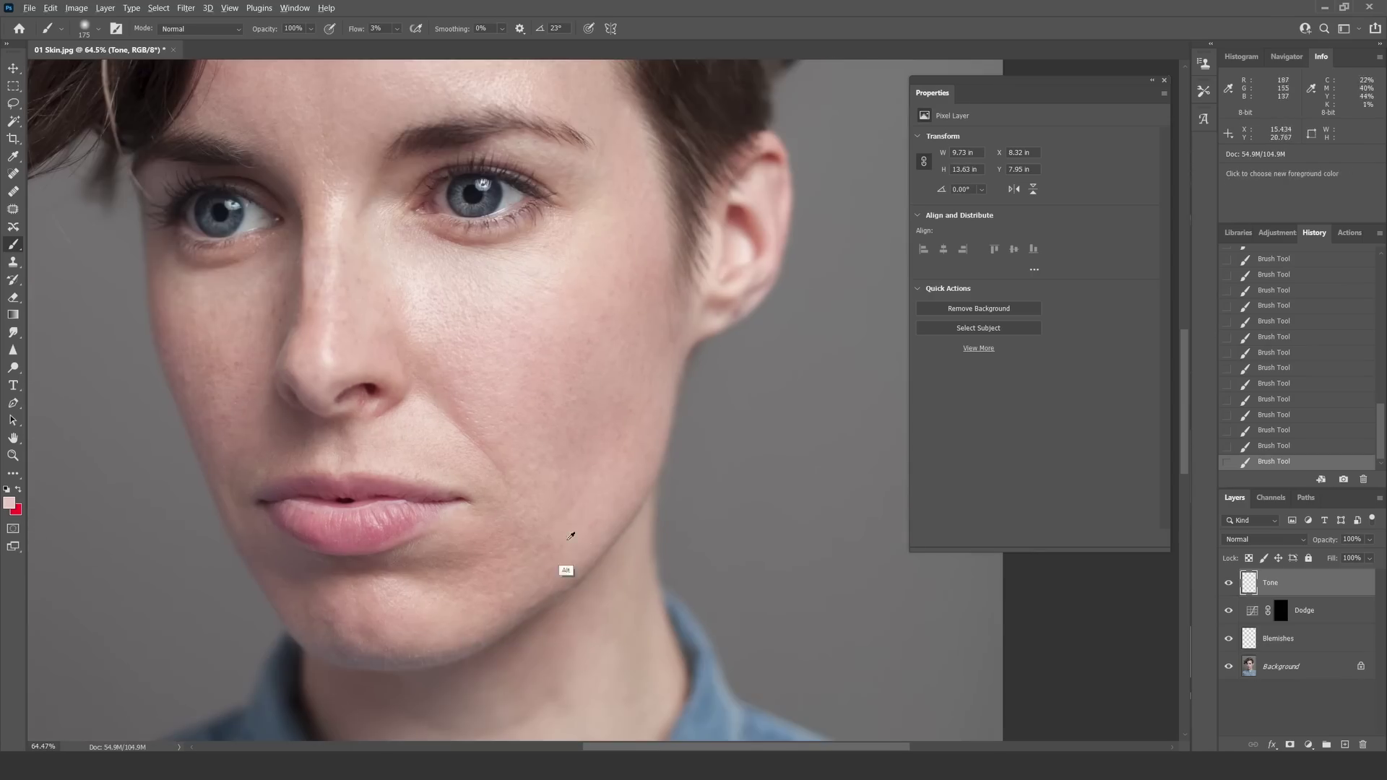
drag(493, 589, 584, 504)
alt+click(613, 501)
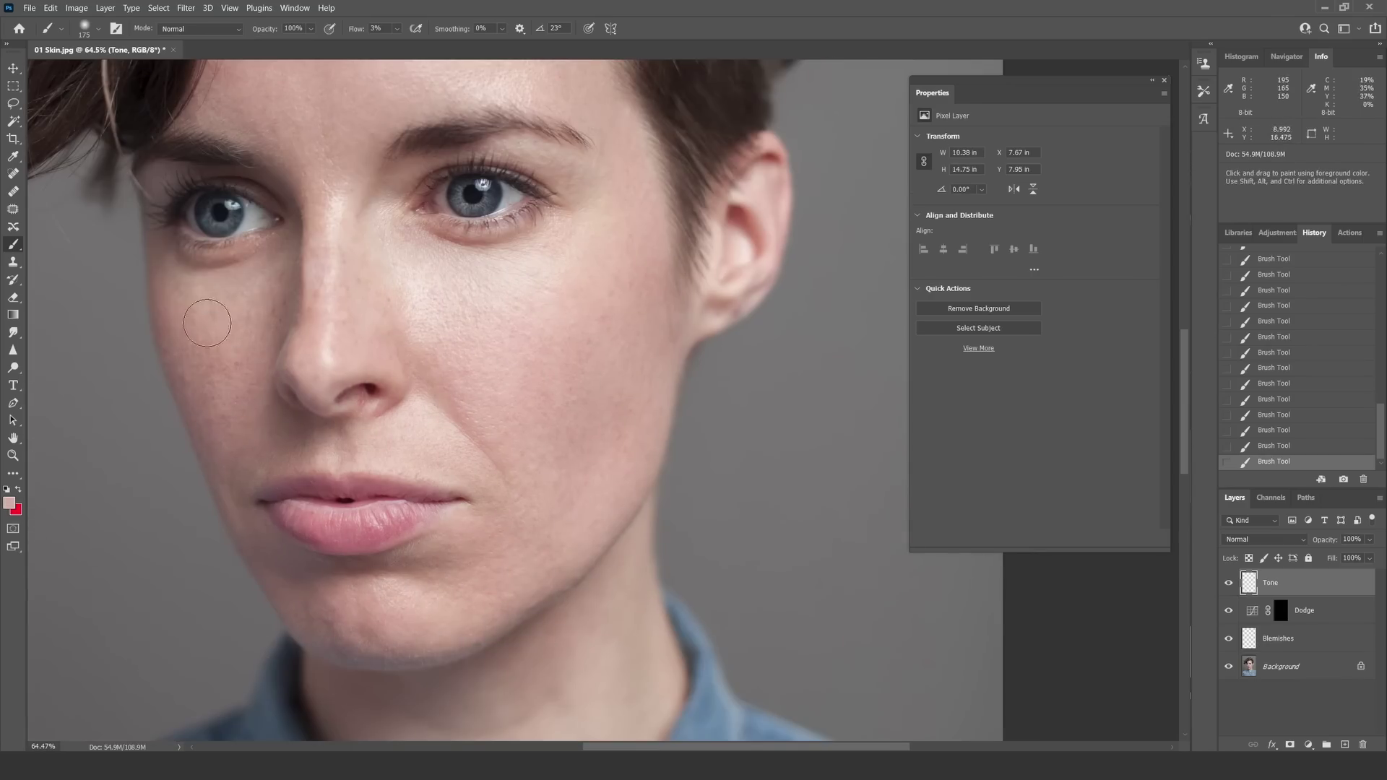
Step: Even out the far cheek and, with a smaller brush, the chin below the lips, and finish with the brush at 200 px
mouse_move(207, 324)
mouse_down()
mouse_move(231, 380)
mouse_move(255, 356)
mouse_up()
key(bracketleft)
key(bracketleft)
key(bracketleft)
key(bracketleft)
key(bracketleft)
drag(443, 555, 361, 604)
key(bracketright)
key(bracketright)
Step: Compare the whole face and a closer view with the retouching layers hidden and shown
key(ctrl+0)
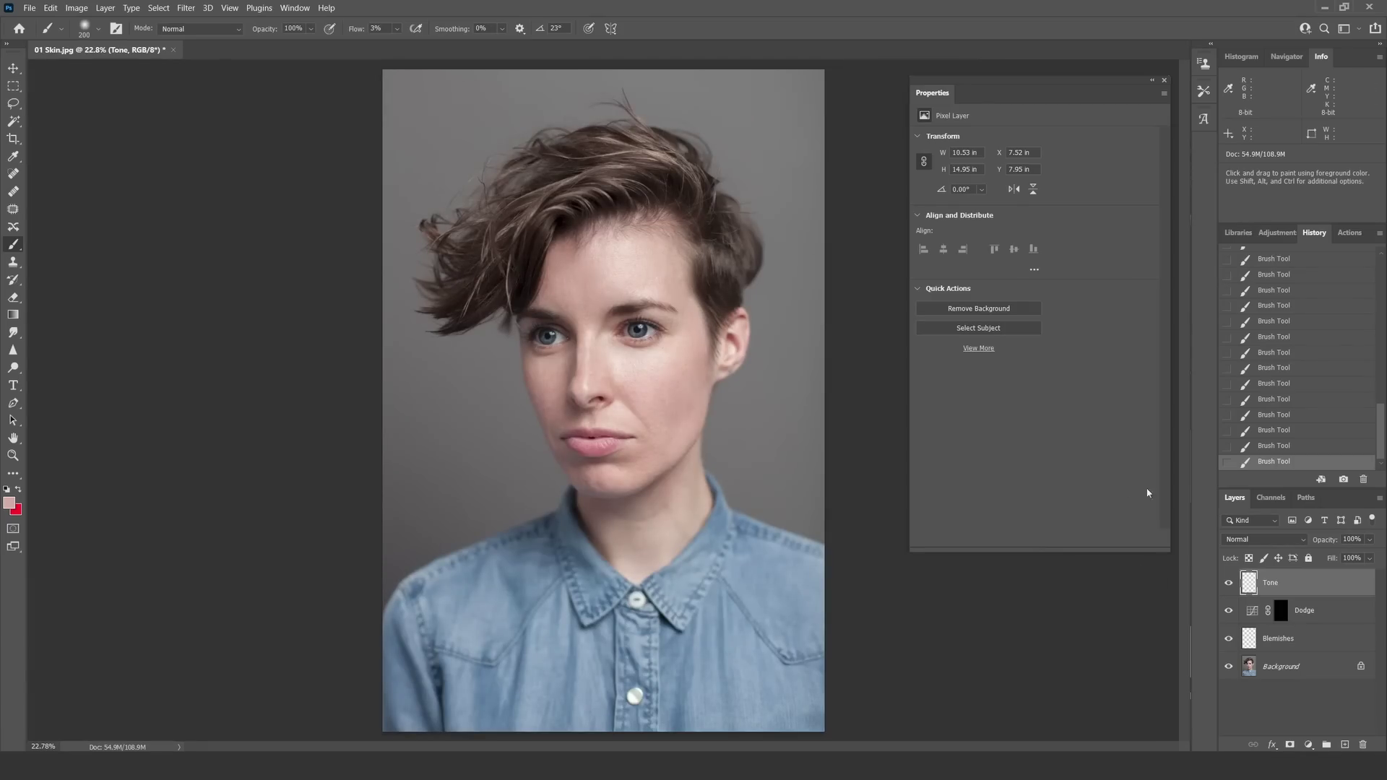
scroll(938, 362, up, 5)
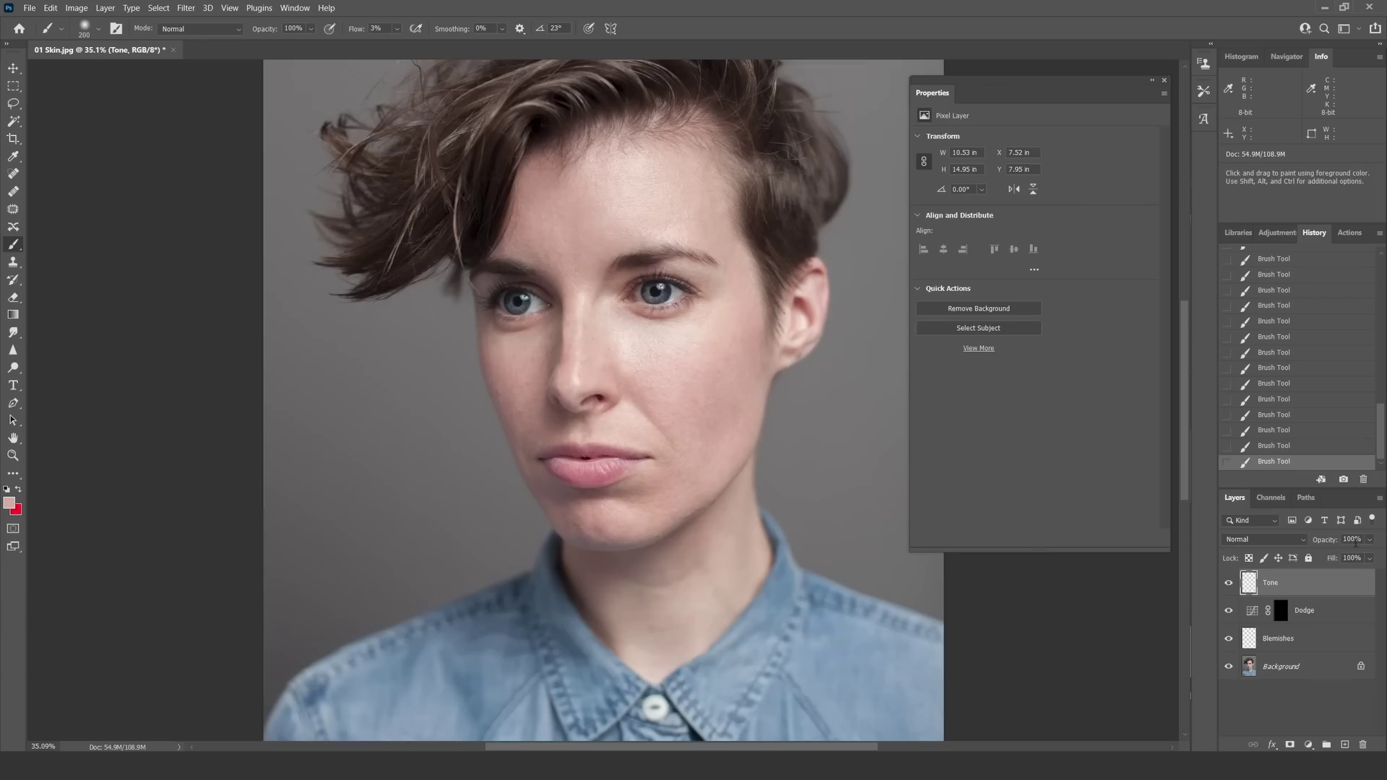
click(1229, 583)
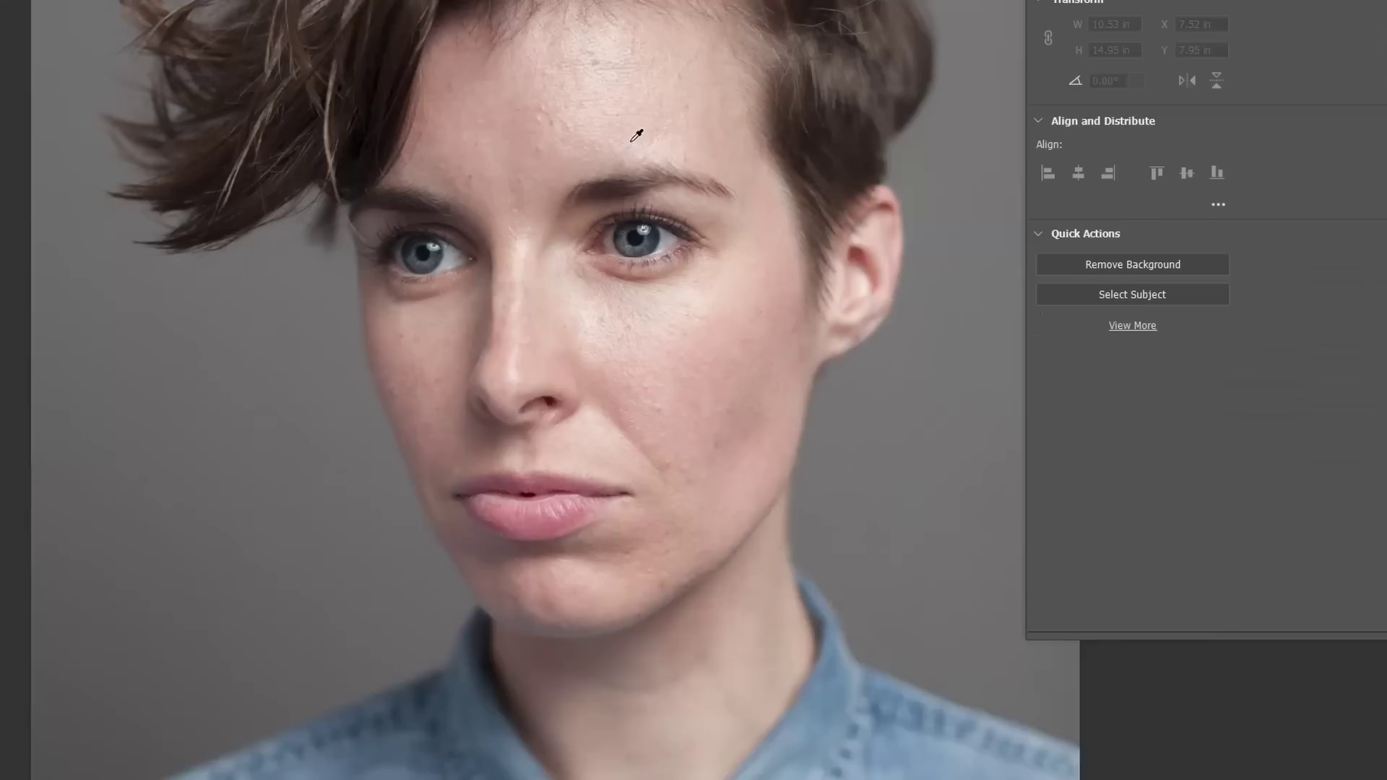
key(ctrl+plus)
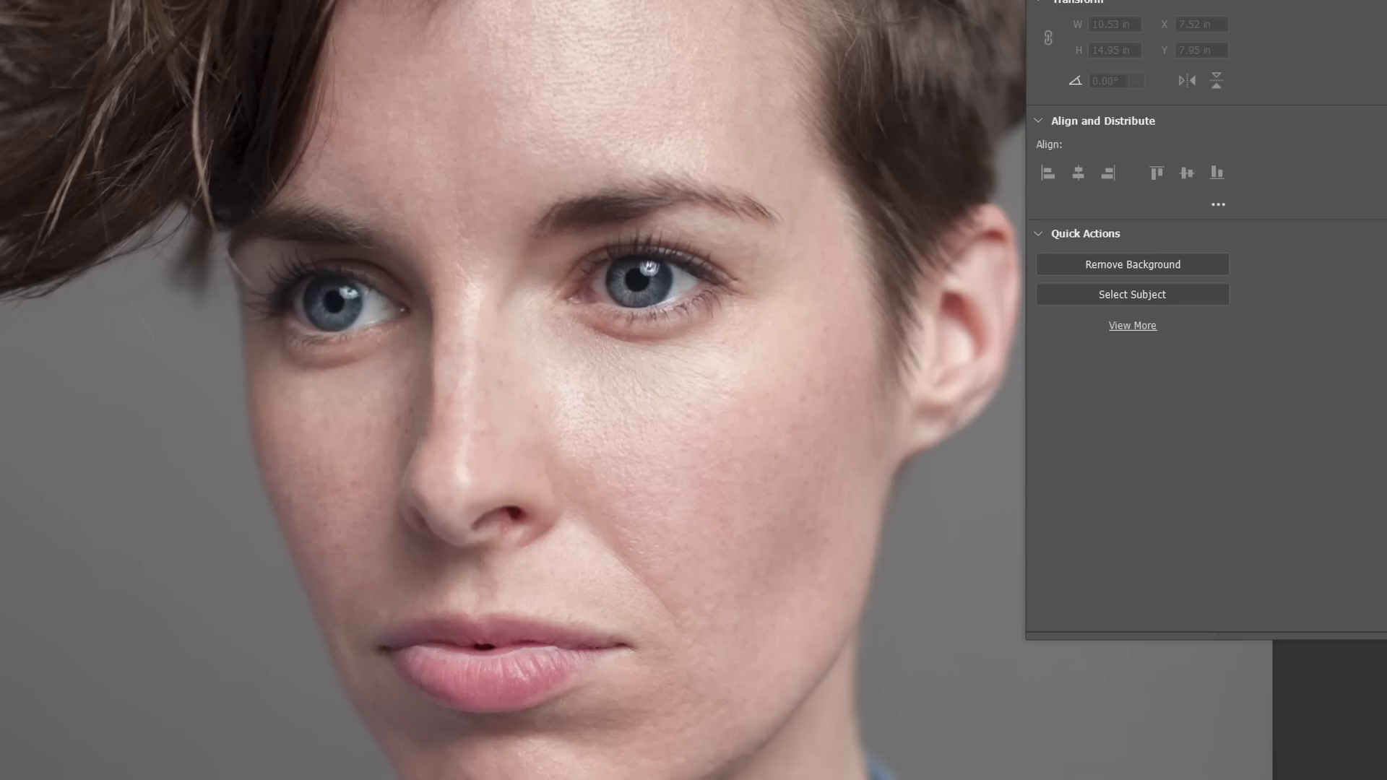
key(ctrl+comma)
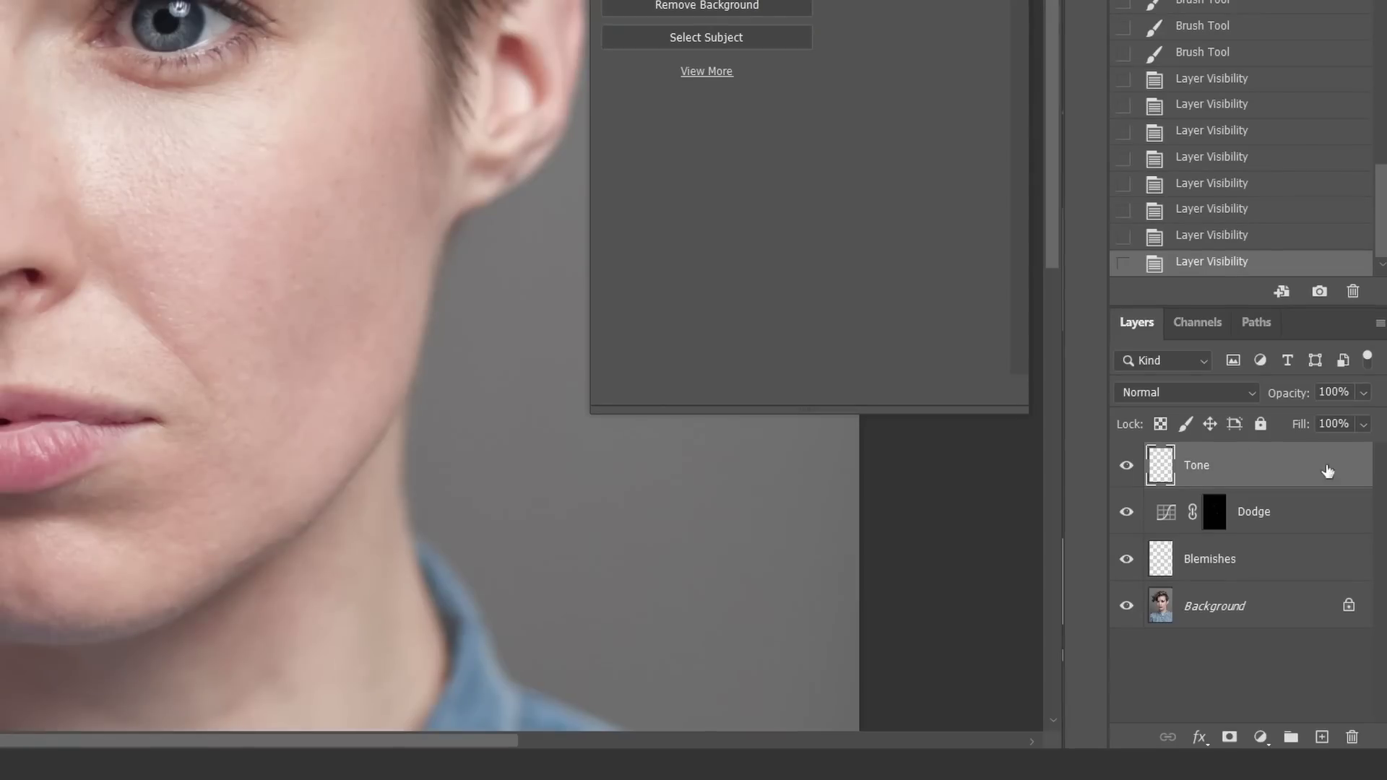
Step: Lower the Tone layer's opacity to 75%
click(1363, 394)
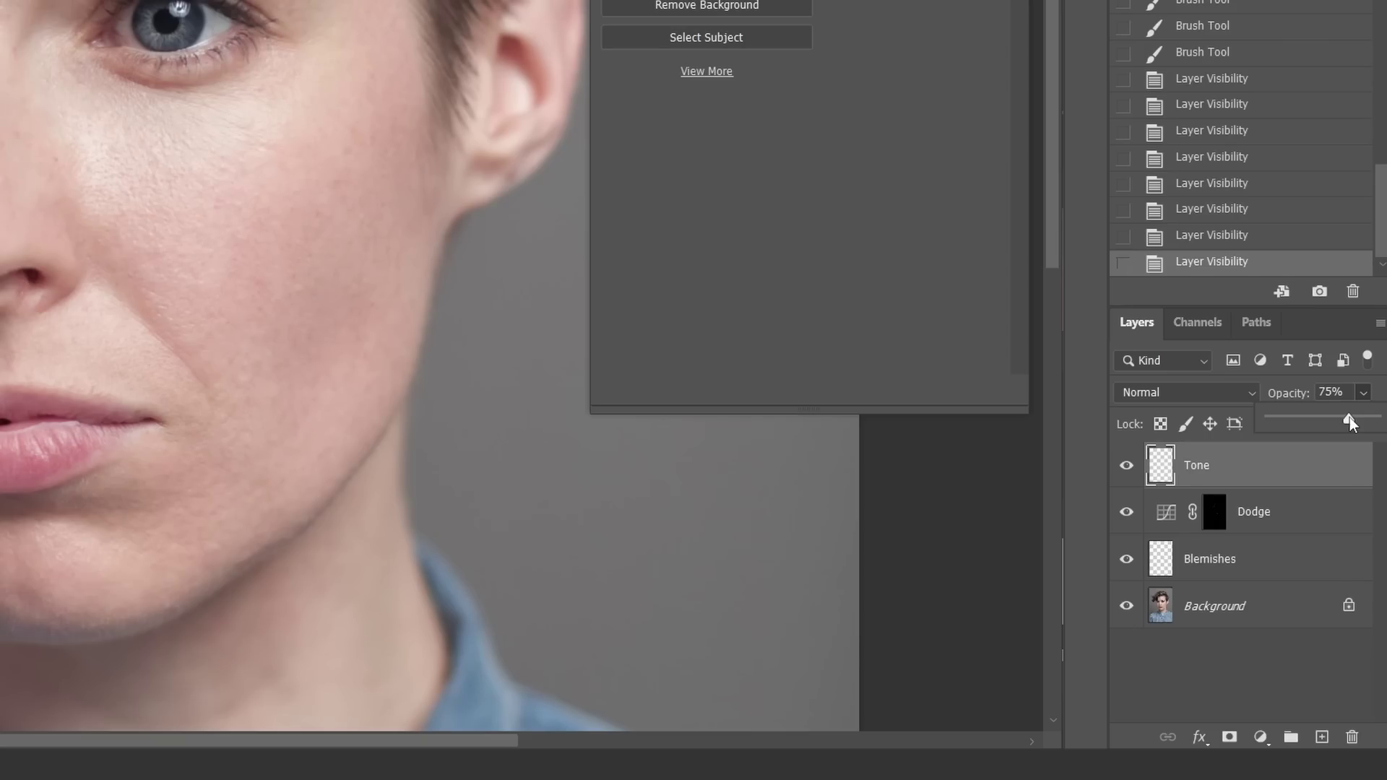
click(1280, 473)
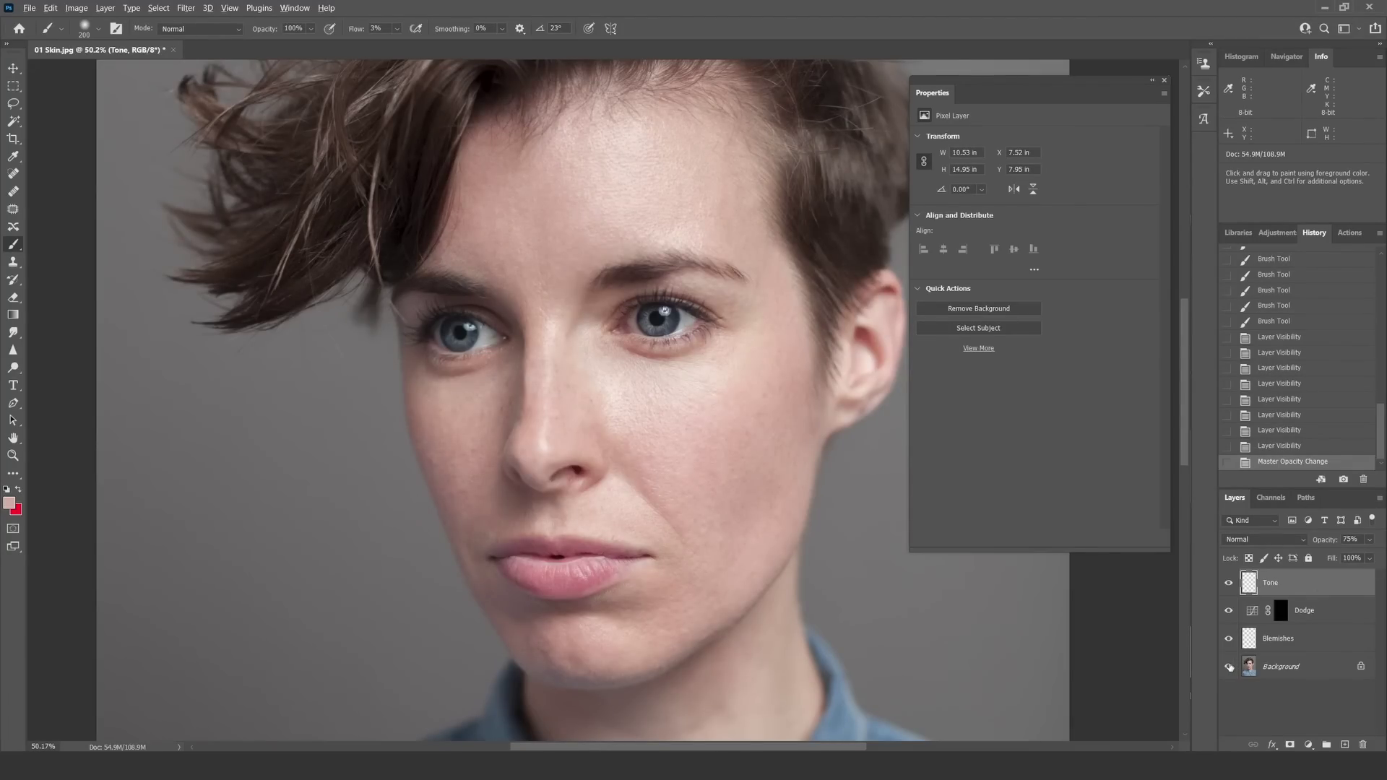
Step: Compare the original Background alone with the full retouch by hiding and restoring all the other layers
alt+click(1229, 667)
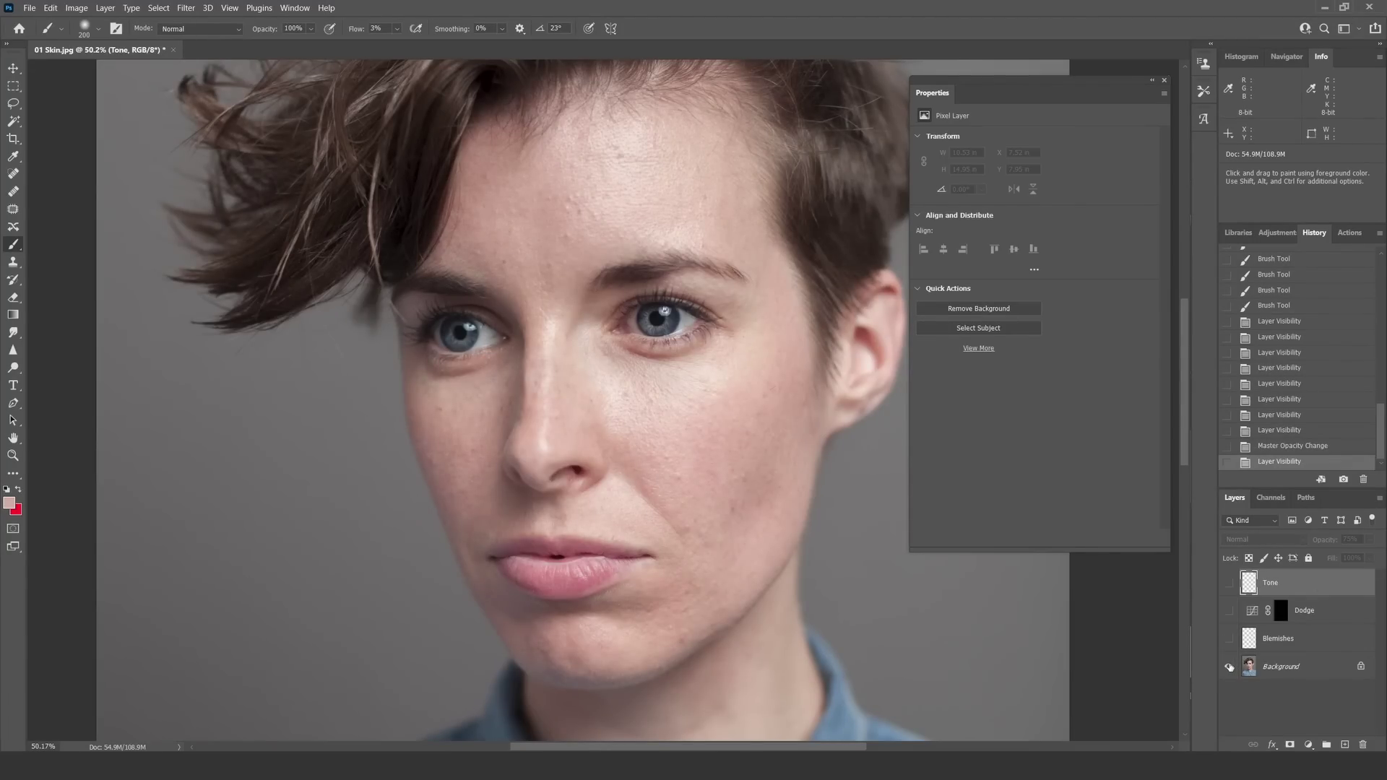
alt+click(1228, 668)
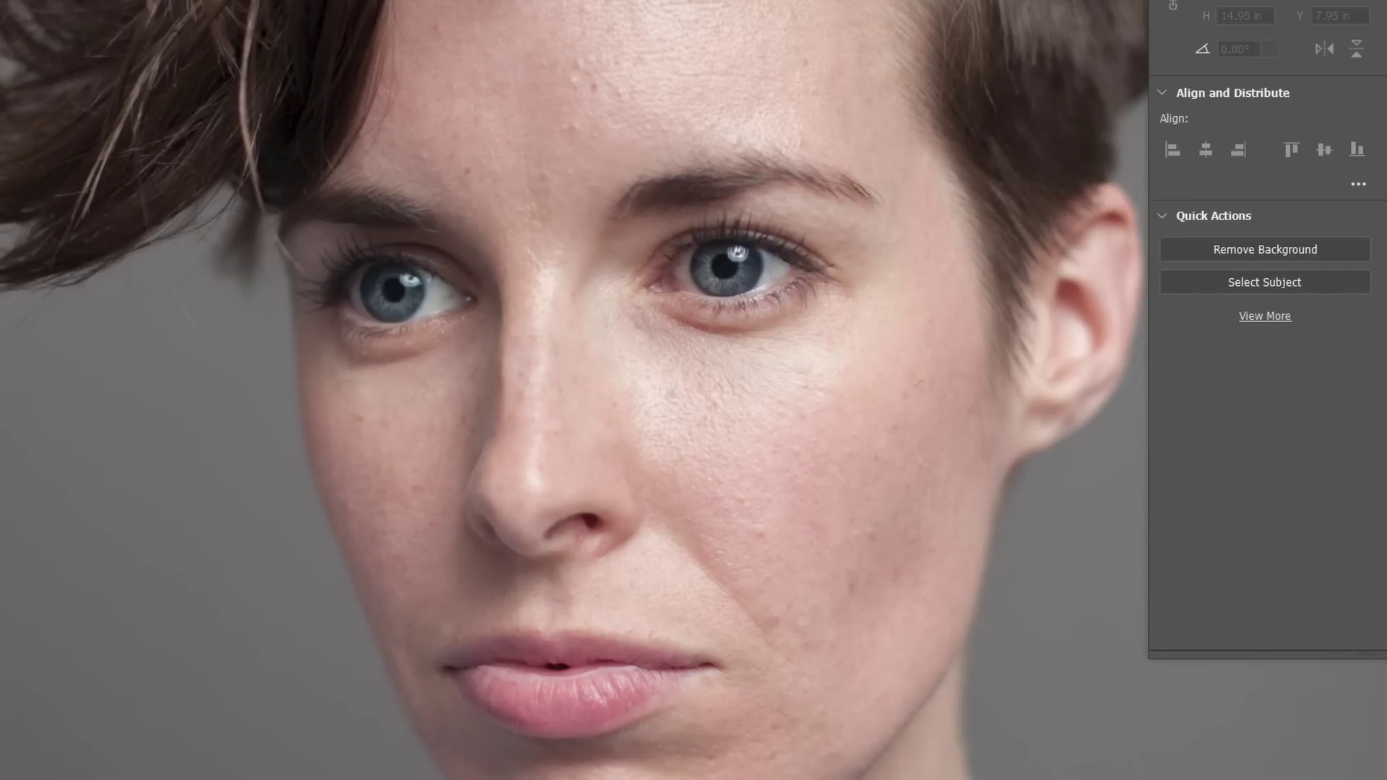
key(ctrl+z)
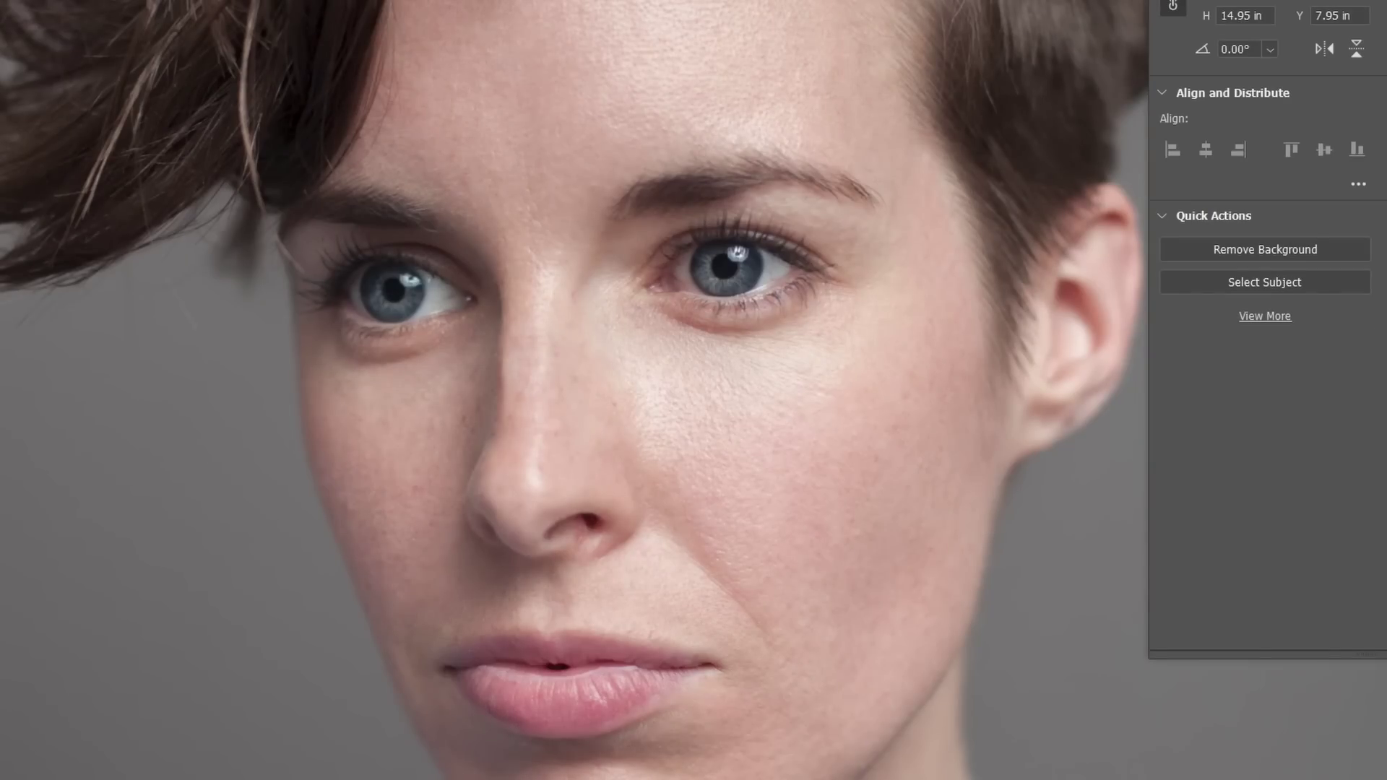